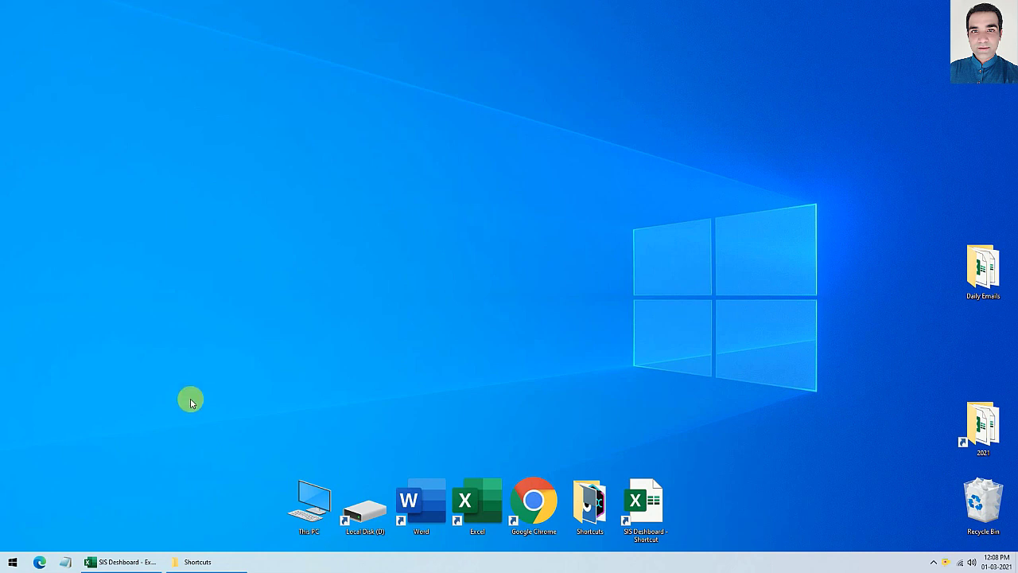
Step: Restore the SIS Dashboard workbook and look over the Table 0 enrollment summary
left_click(108, 562)
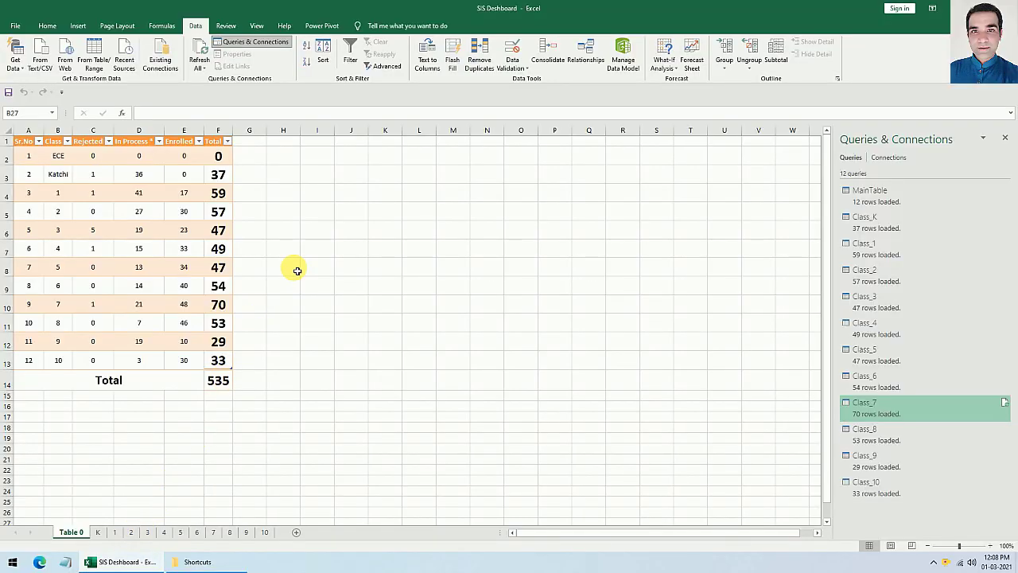
left_click(310, 211)
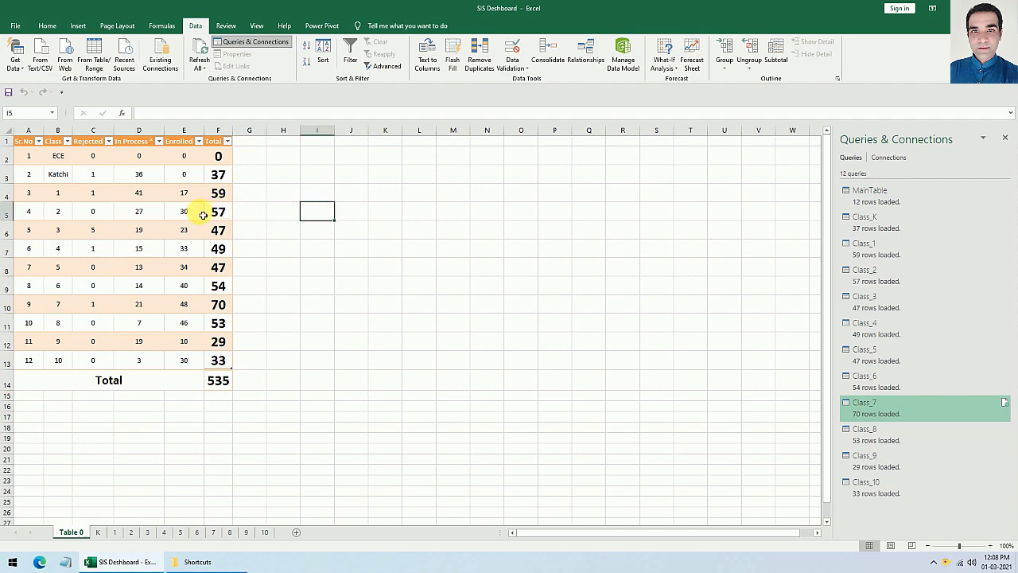
scroll(203, 215, "down", 3)
scroll(203, 215, "up", 3)
Step: Browse the K and class 1 student lists, including their guardian CNIC entries
left_click(100, 532)
left_click(291, 250)
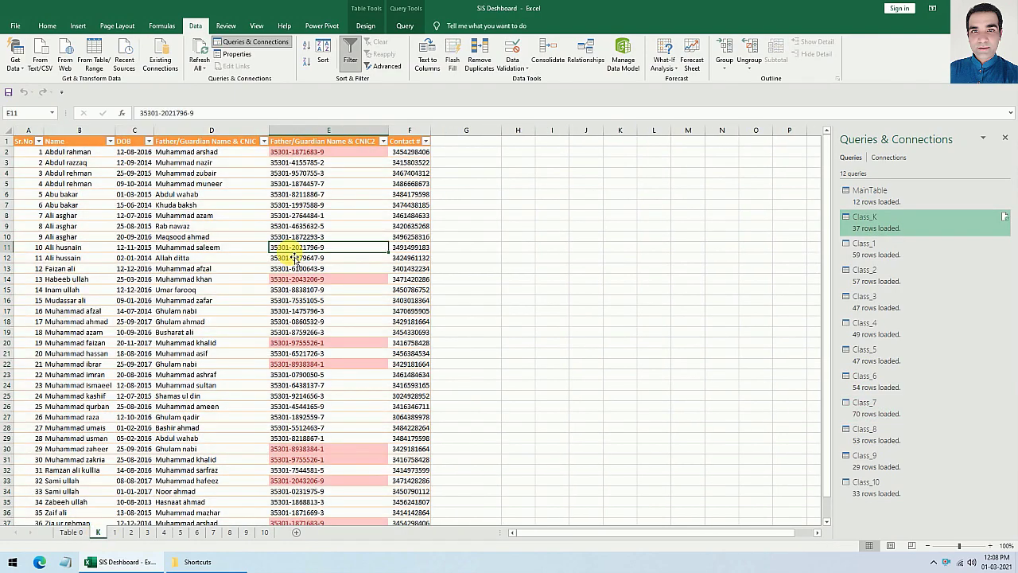
scroll(275, 296, "down", 4)
scroll(279, 295, "up", 4)
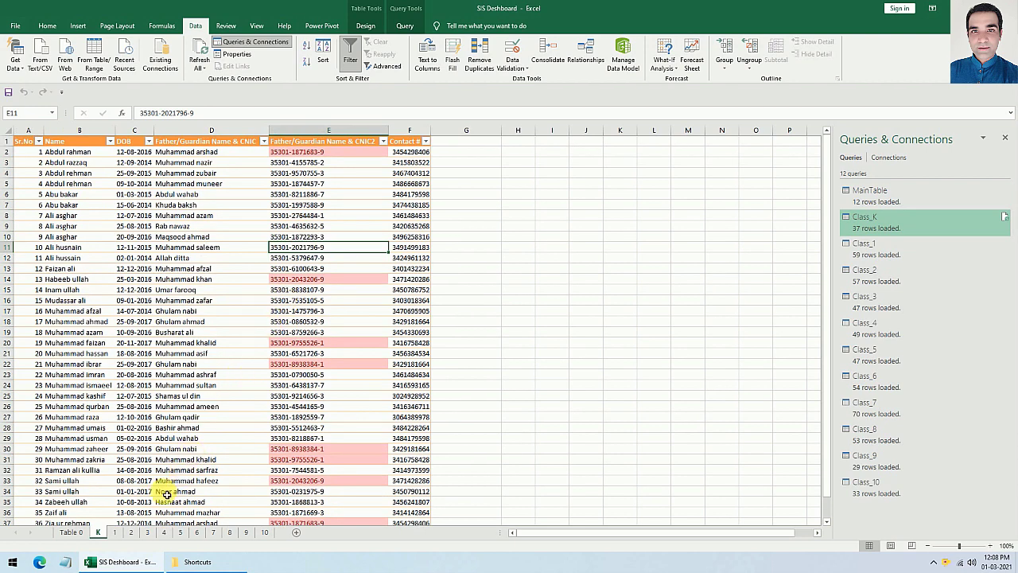
left_click(115, 533)
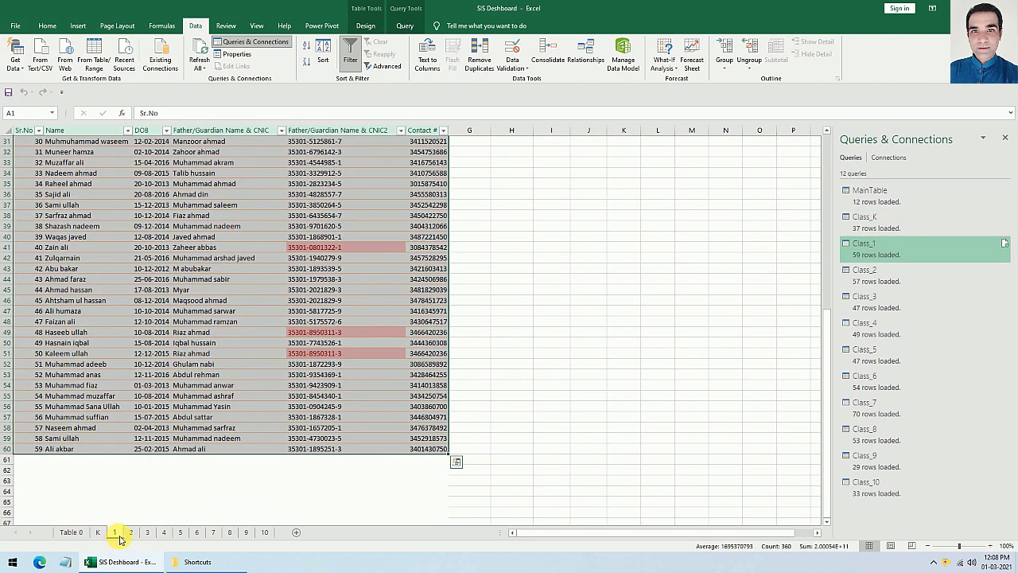
left_click(249, 264)
scroll(249, 263, "up", 5)
scroll(249, 263, "up", 5)
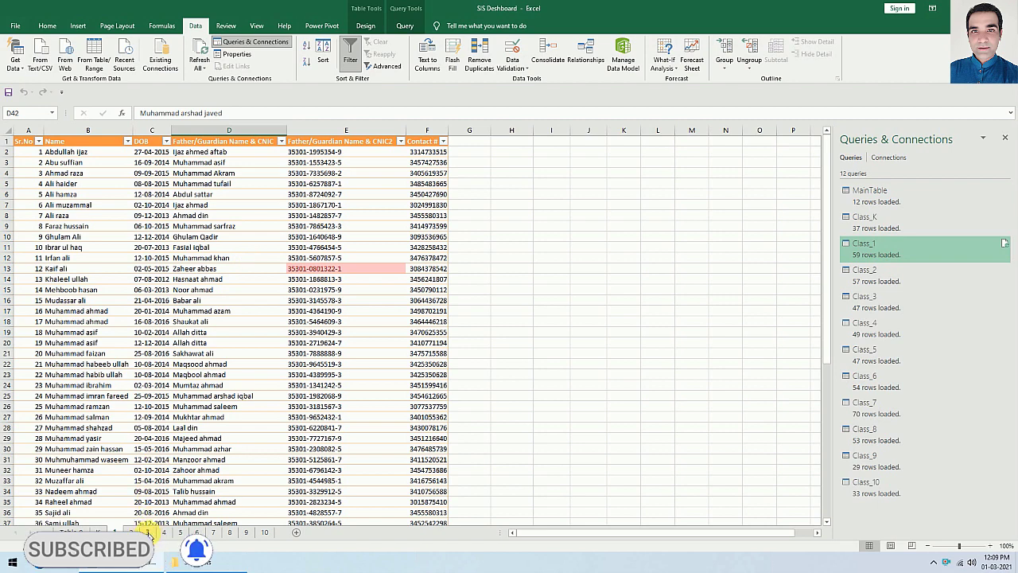
Step: Look over the class 8, 9 and 10 sheets, then return to Table 0
left_click(229, 532)
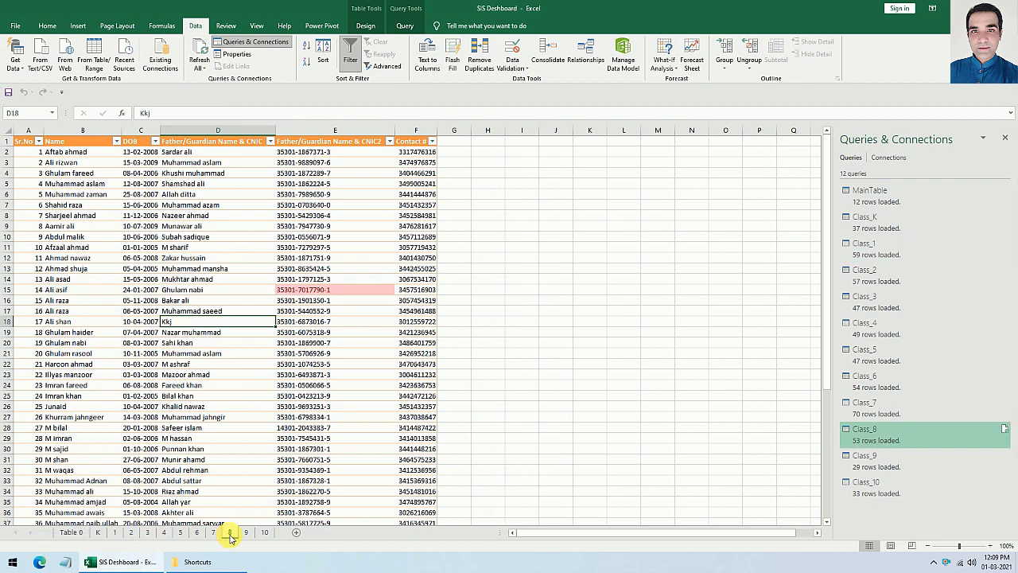
left_click(246, 532)
left_click(265, 532)
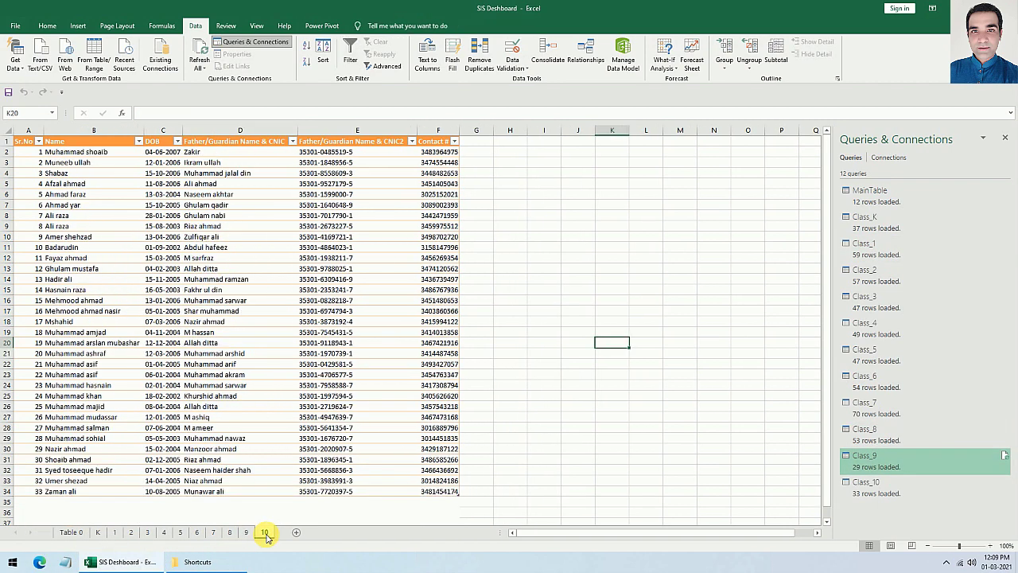
left_click(71, 532)
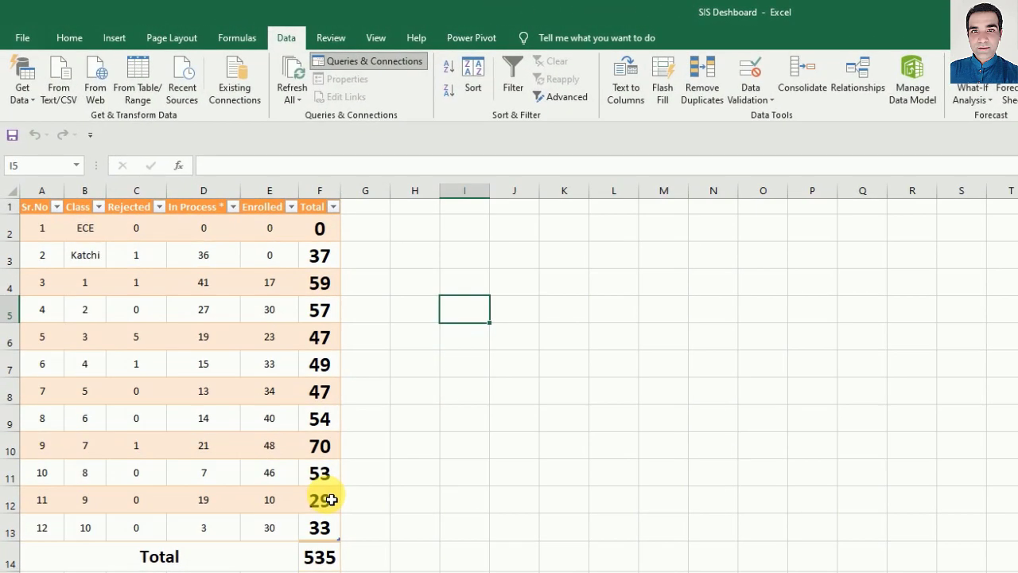
Step: Refresh all workbook queries with Refresh All; the summary still totals 535 students
left_click(400, 286)
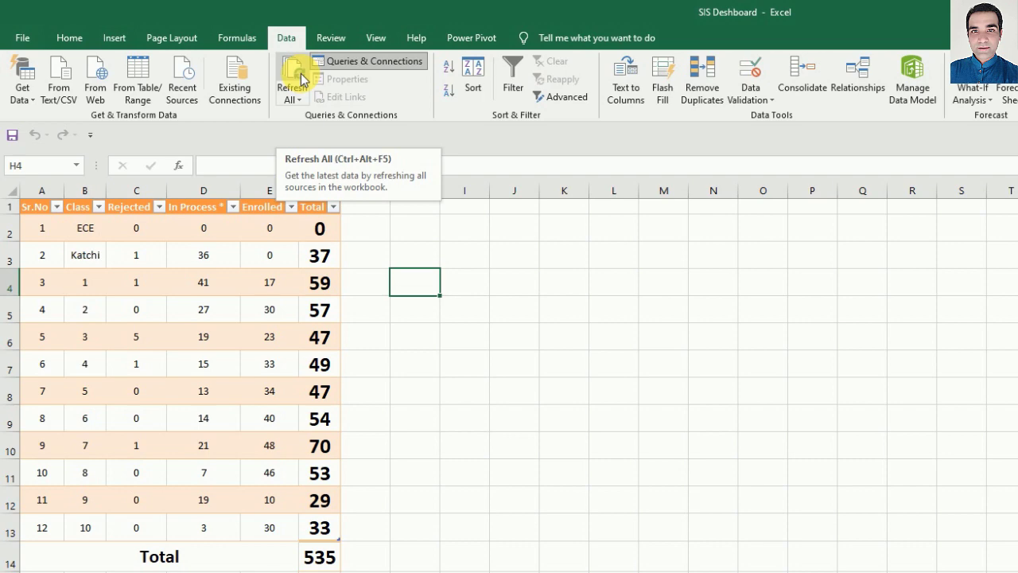
left_click(303, 79)
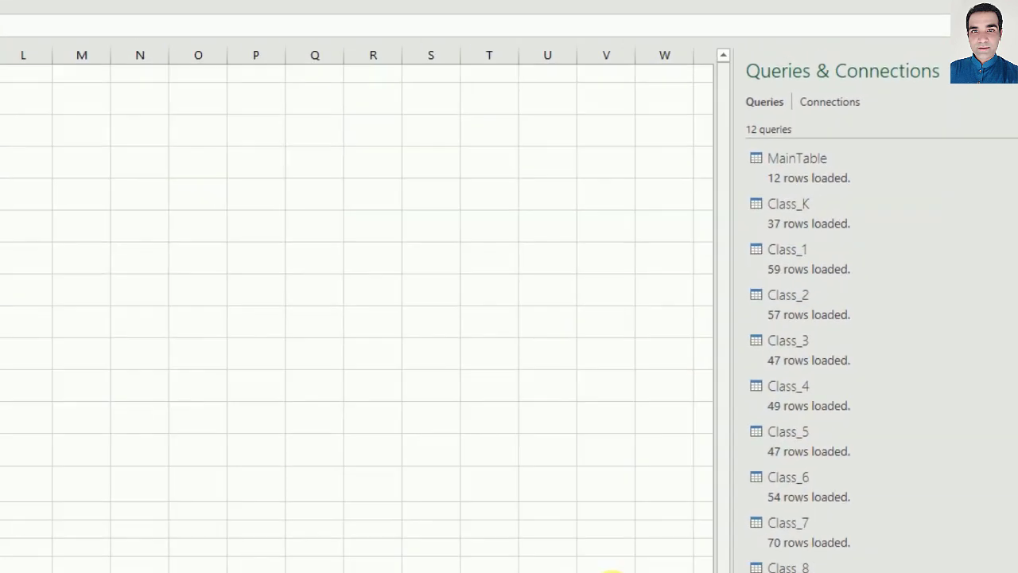
left_click_drag(436, 229, 566, 285)
left_click(388, 238)
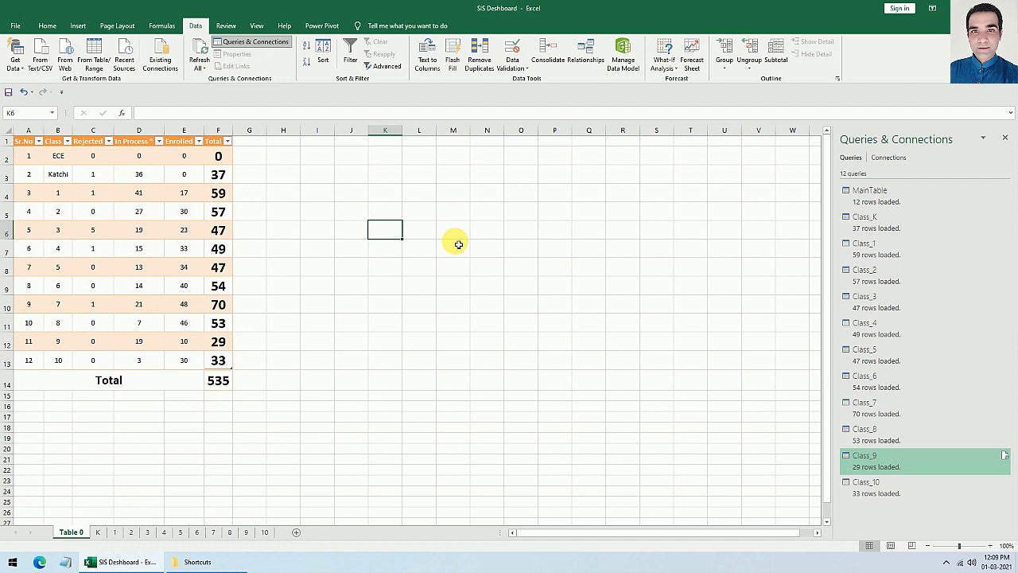
Step: Widen Total column F, check the F3:F14 sums, and view the class 7 sheet
left_click(317, 250)
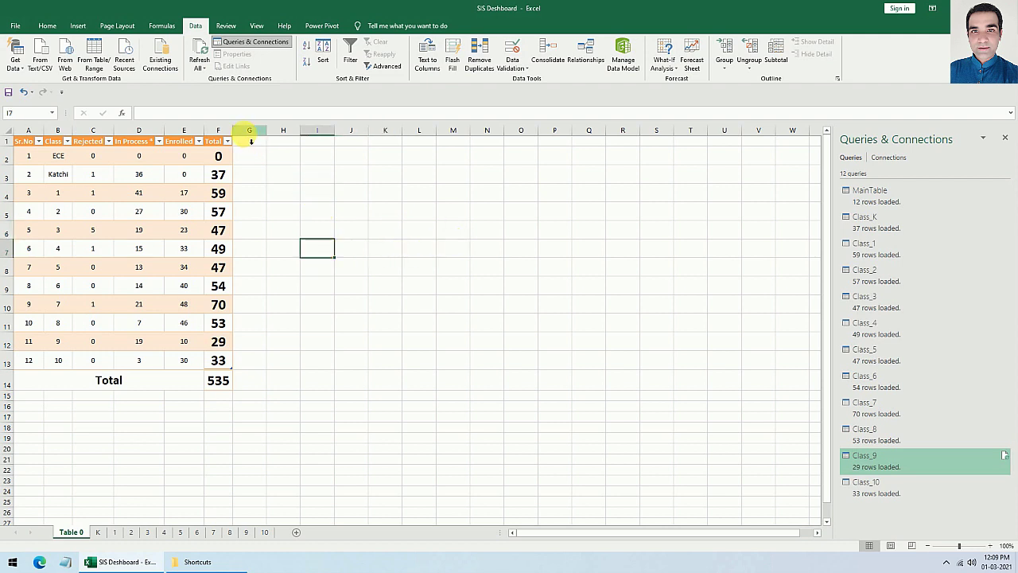
left_click_drag(232, 130, 252, 130)
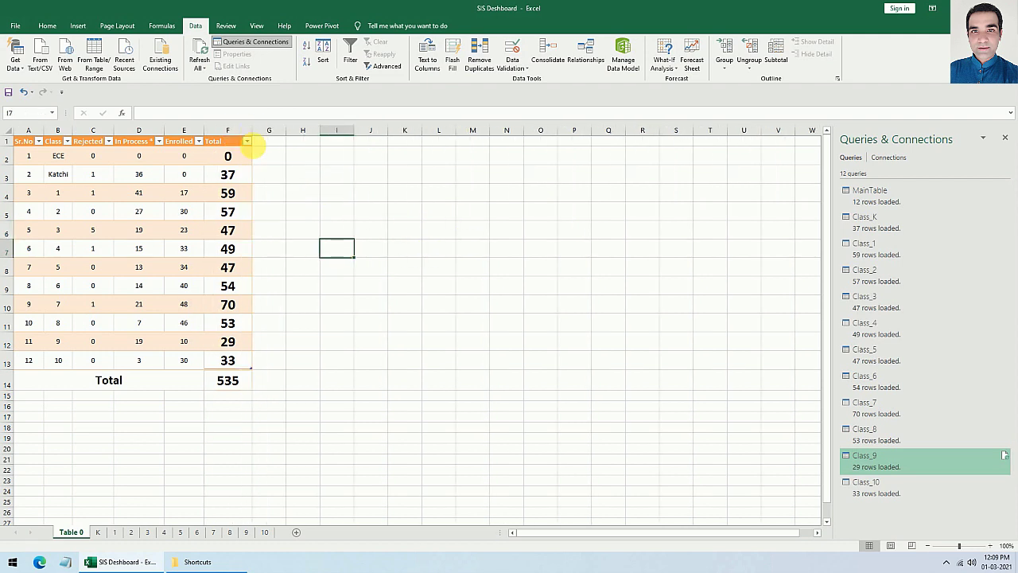
left_click_drag(230, 174, 231, 376)
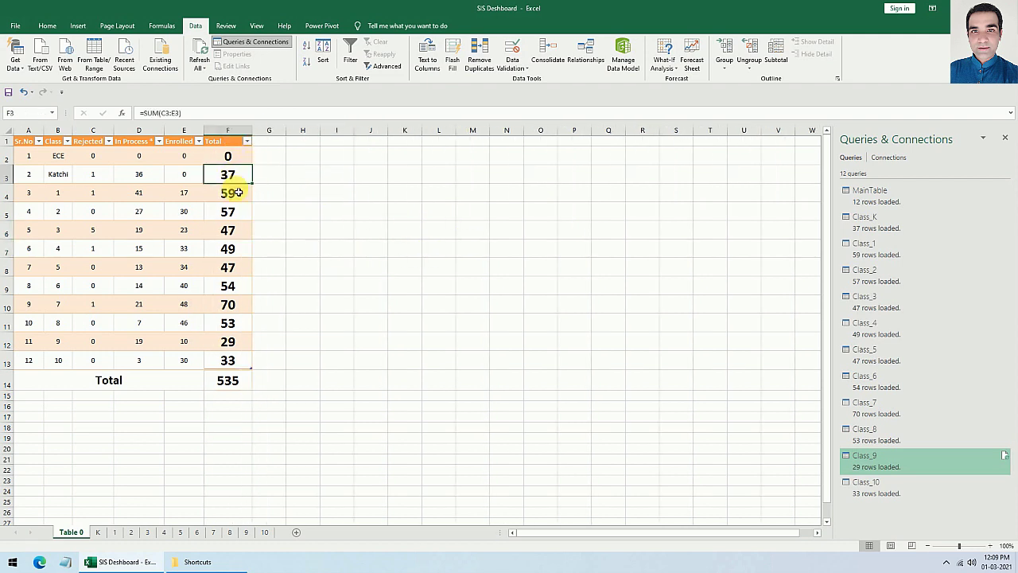
left_click(231, 378)
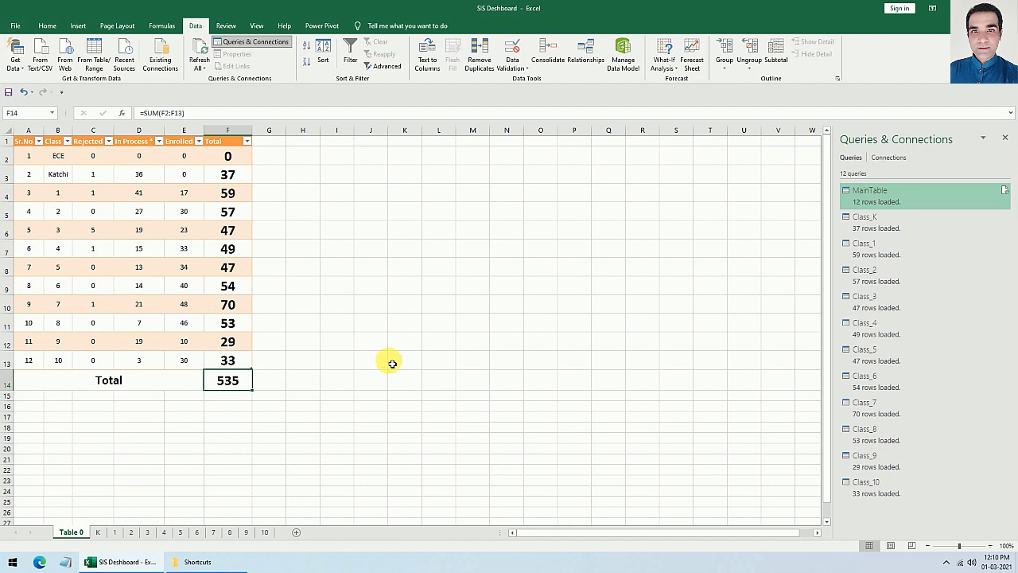
left_click(216, 535)
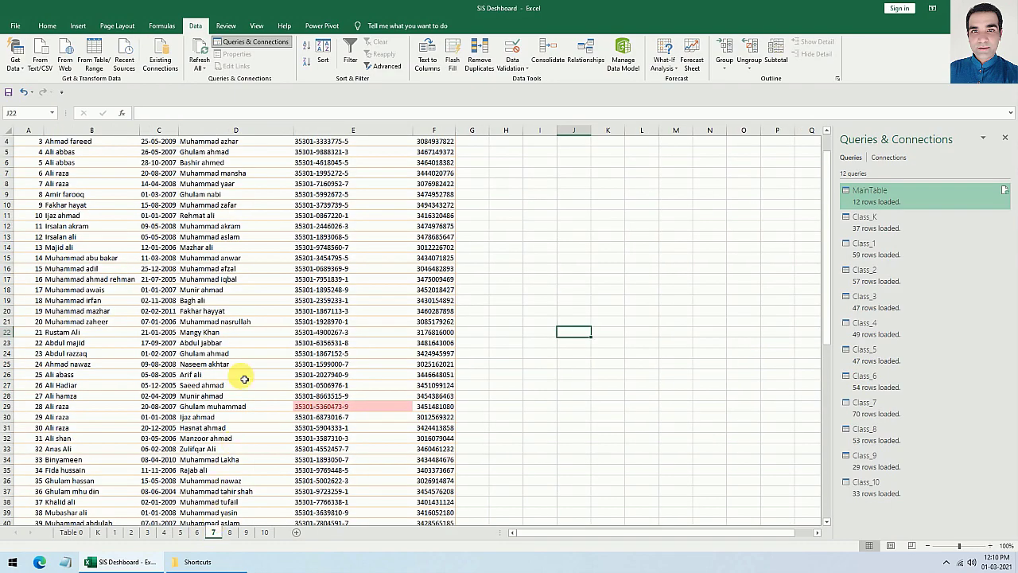
scroll(278, 290, "down", 5)
scroll(282, 292, "down", 2)
scroll(283, 293, "down", 1)
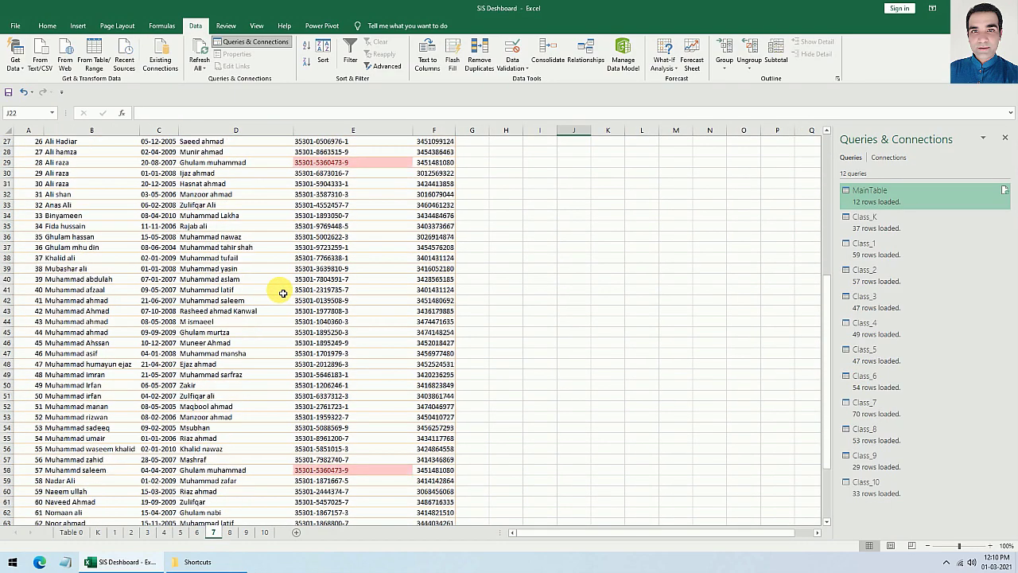
scroll(282, 293, "down", 1)
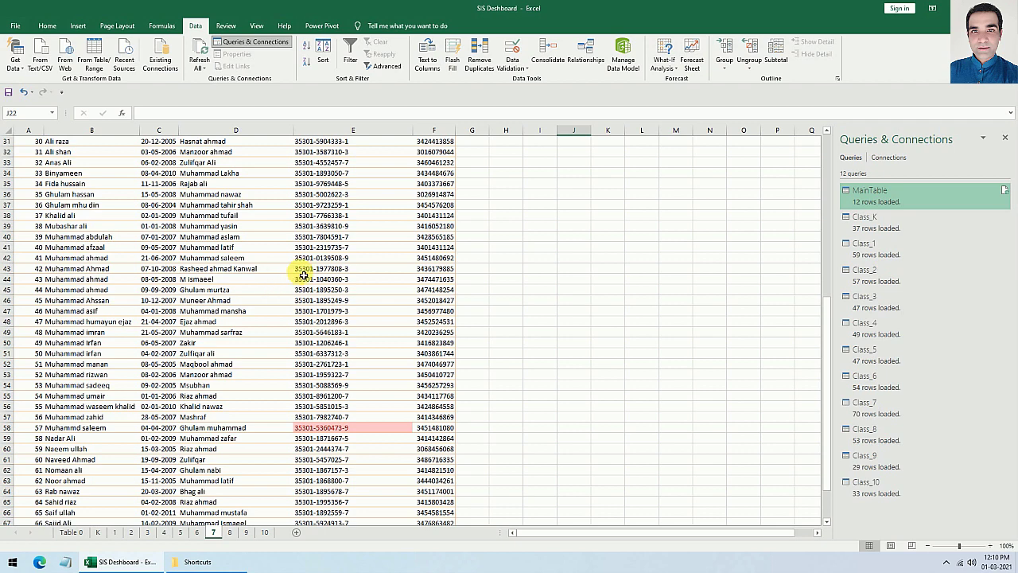
scroll(295, 282, "up", 2)
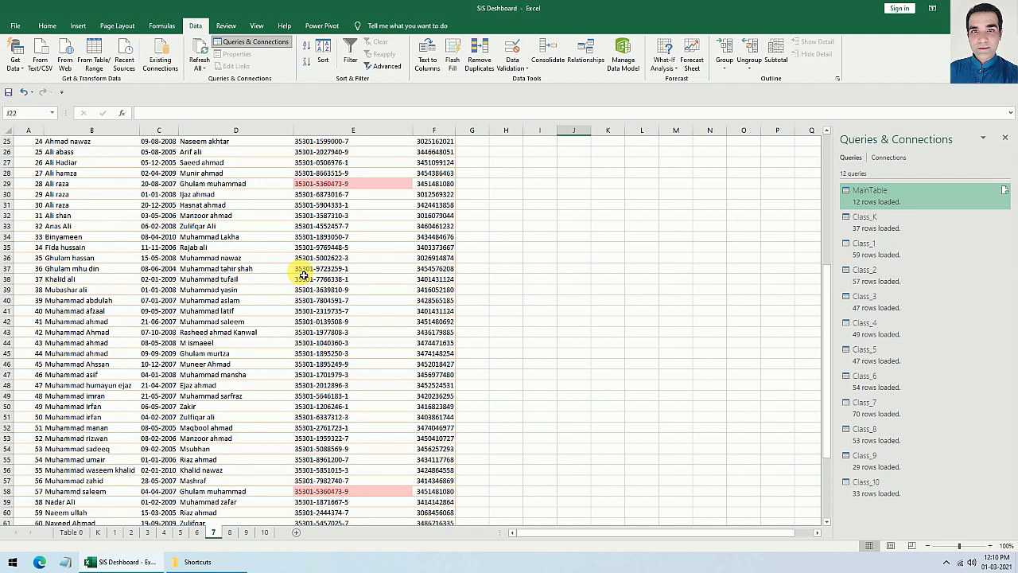
scroll(304, 274, "down", 7)
scroll(303, 275, "up", 1)
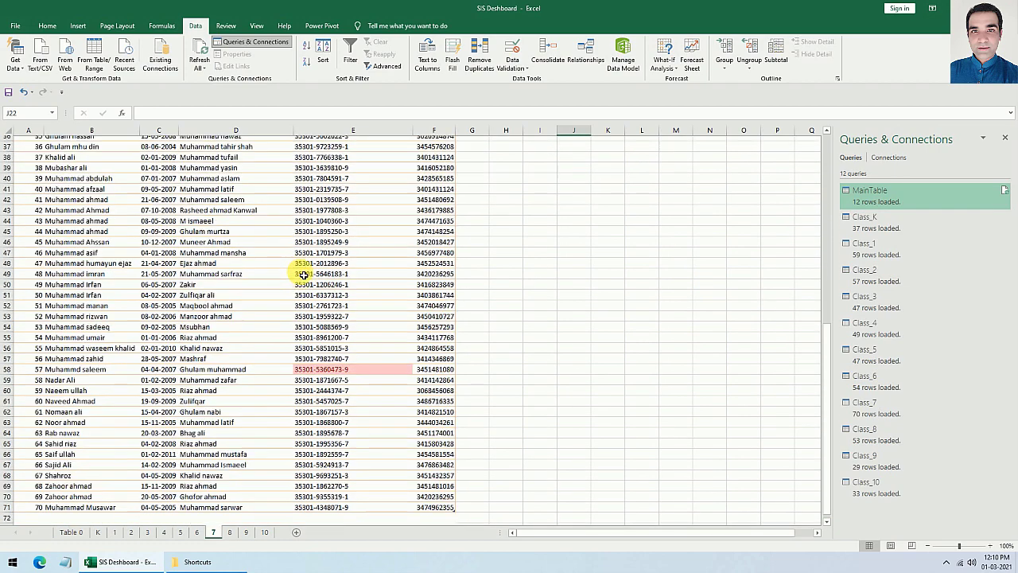
scroll(303, 274, "up", 1)
scroll(303, 274, "up", 5)
scroll(302, 273, "up", 2)
scroll(302, 274, "up", 2)
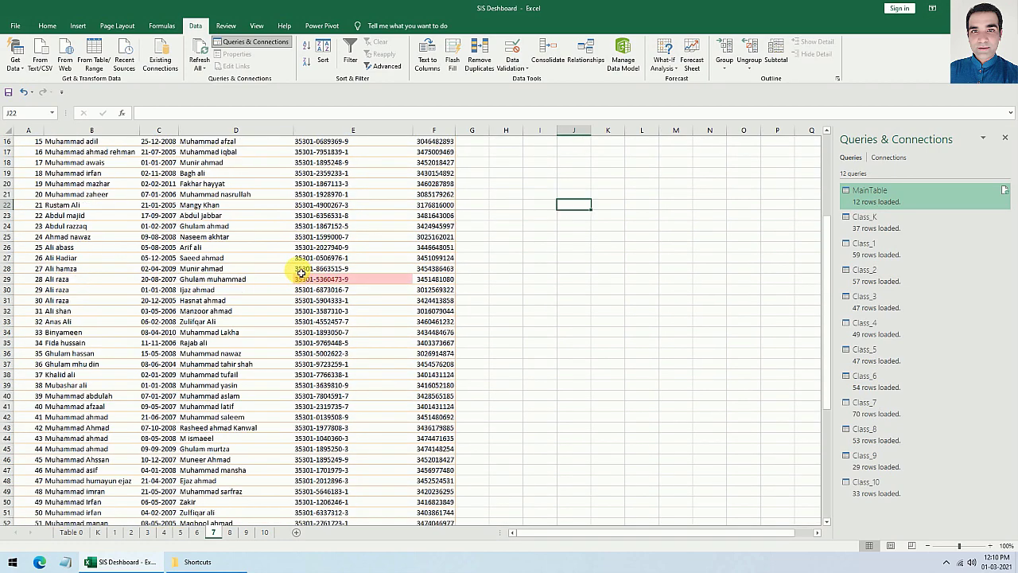
scroll(301, 272, "up", 2)
scroll(301, 272, "down", 2)
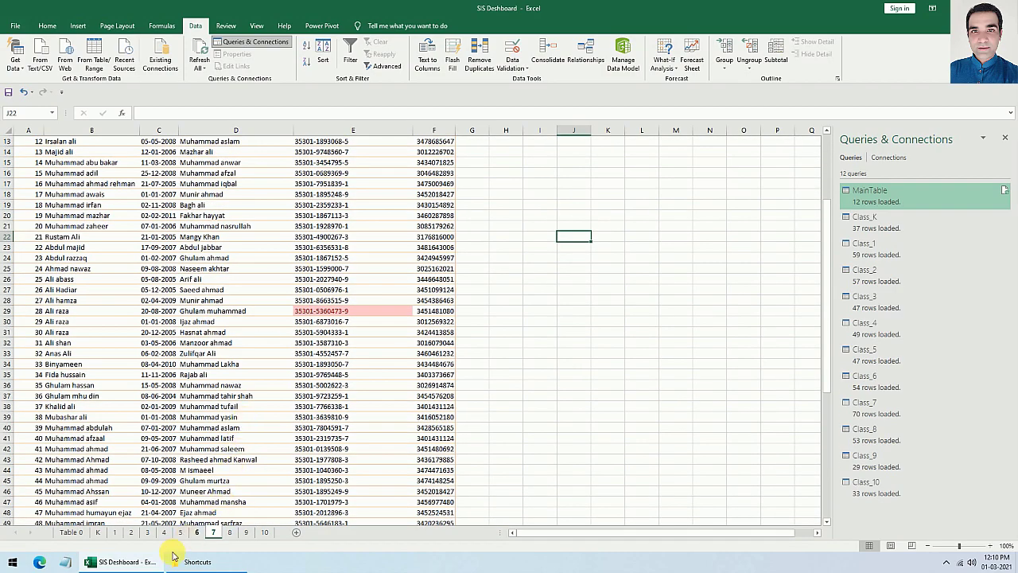
Step: Minimise Excel and launch the Nox emulator from the Shortcuts folder
left_click(144, 563)
left_click(194, 561)
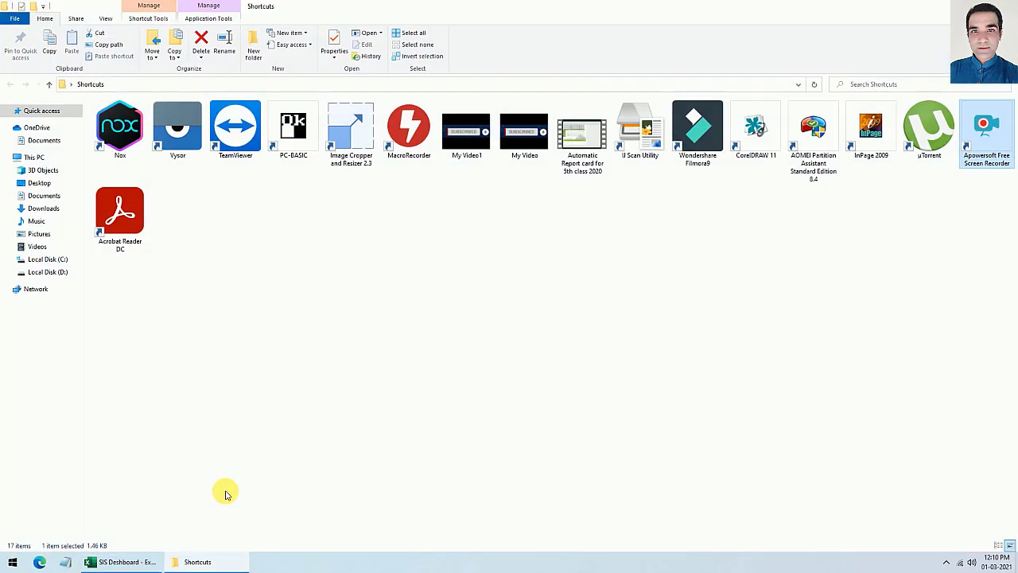
left_click(133, 125)
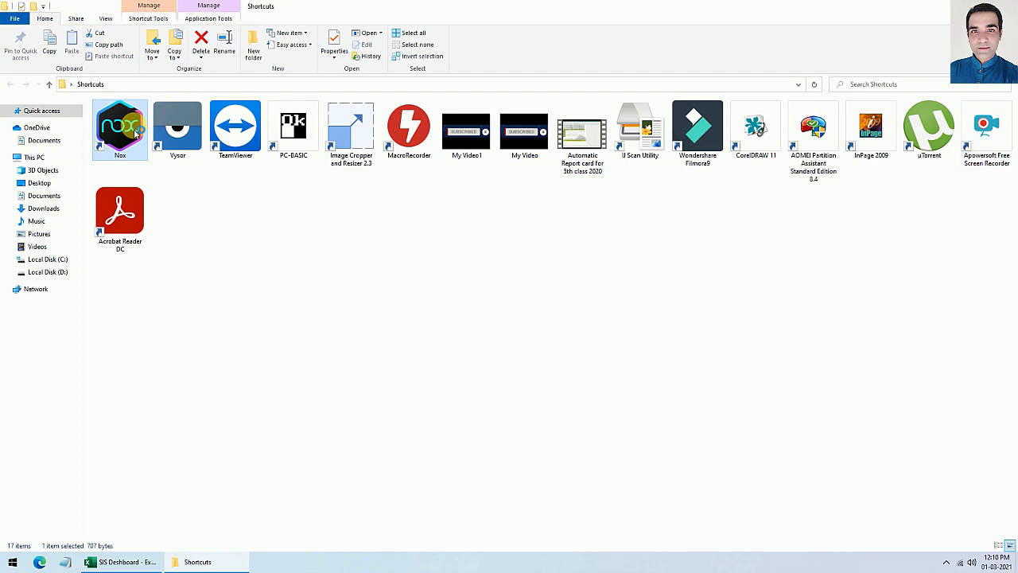
key("Return")
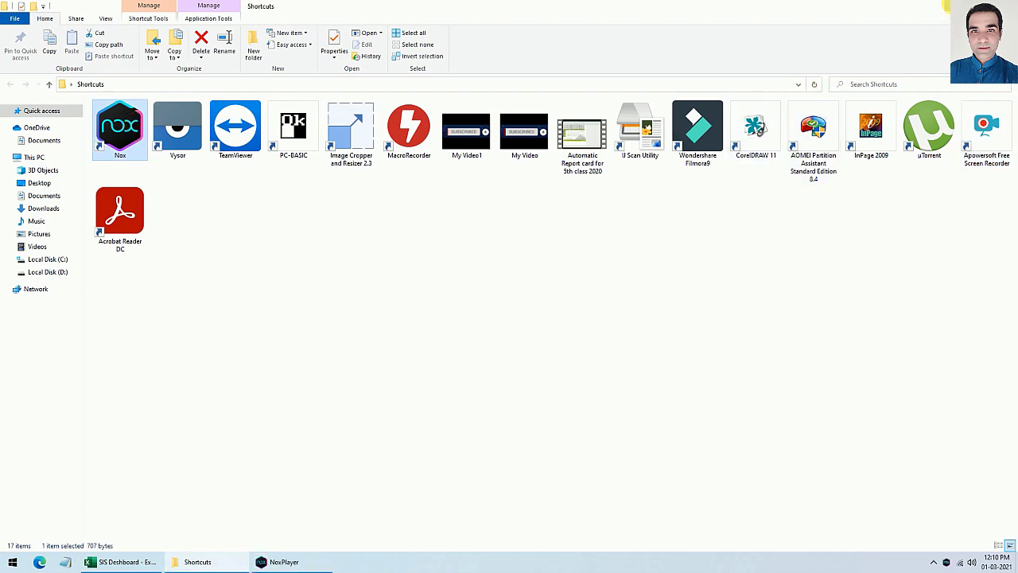
Step: Minimise the Shortcuts folder, nudge the NoxPlayer window, refresh the desktop, and restore Excel
left_click(943, 6)
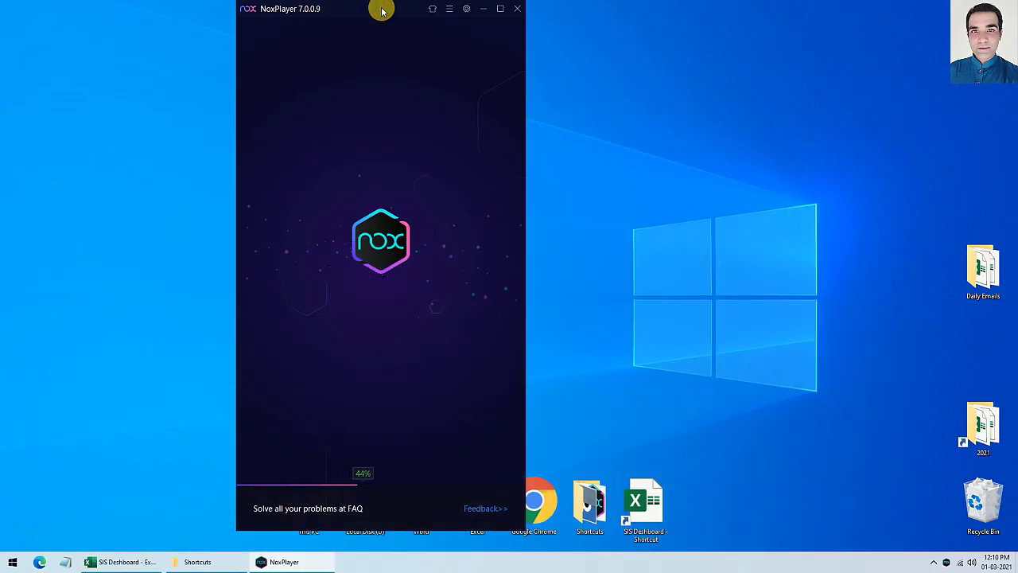
left_click_drag(382, 7, 437, 17)
right_click(672, 104)
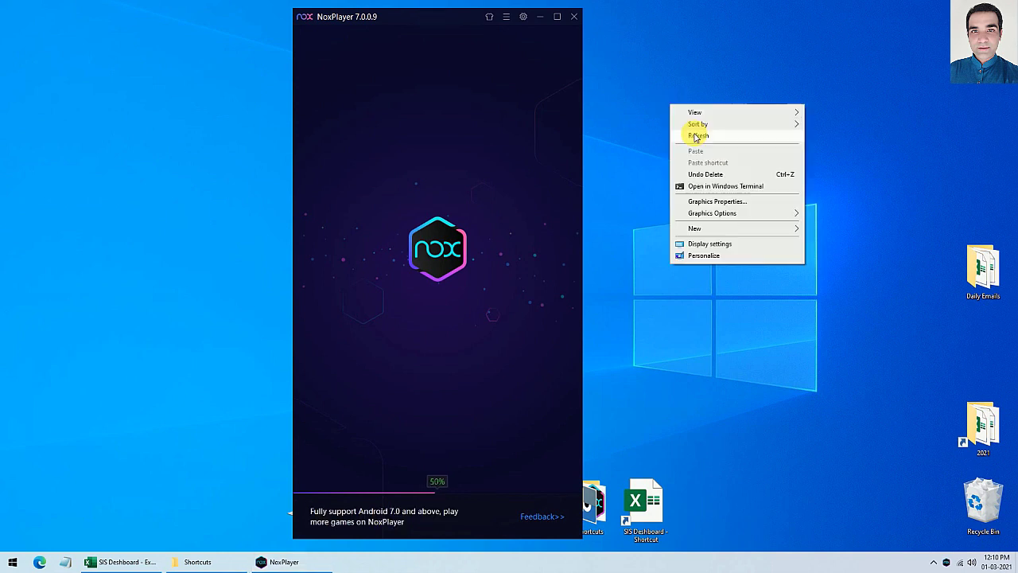
left_click(697, 137)
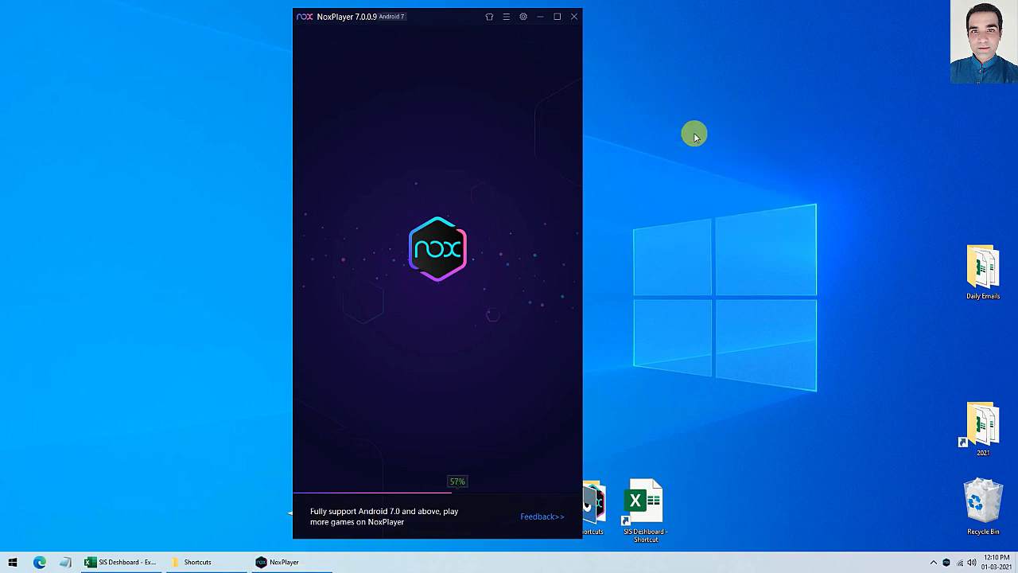
left_click(143, 560)
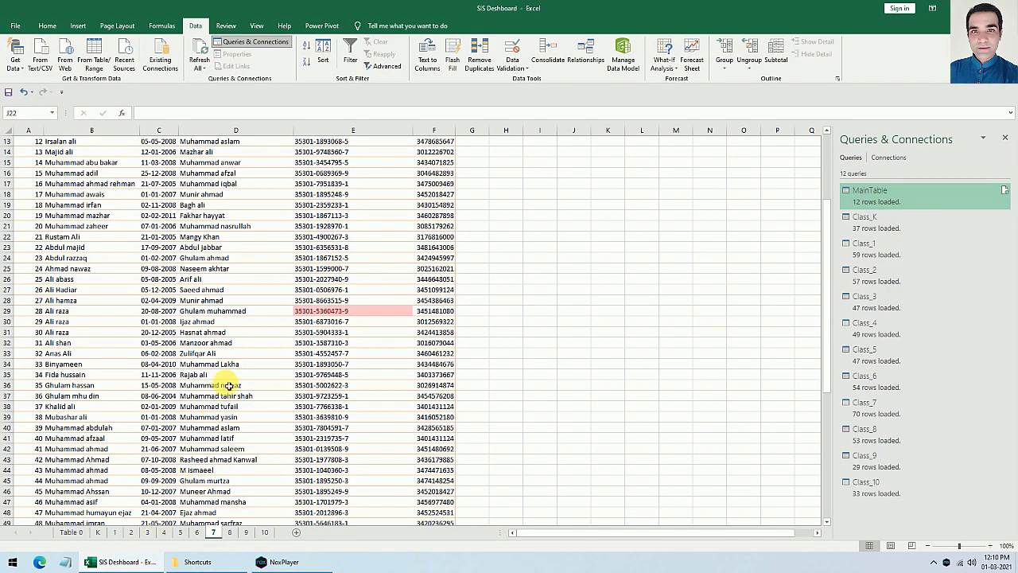
Step: Select the last student record on the class 7 sheet
scroll(231, 380, "down", 1)
scroll(231, 380, "down", 7)
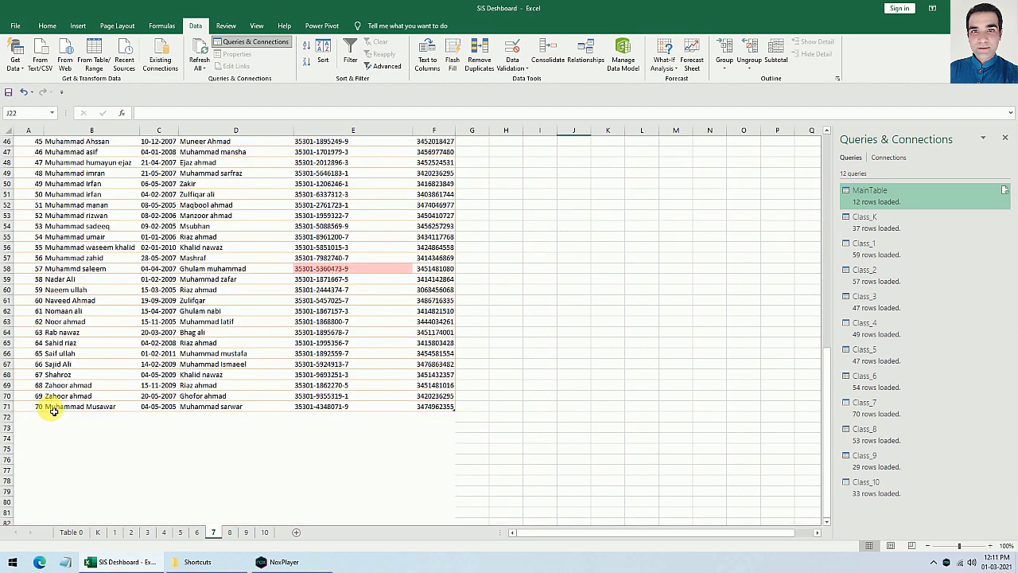
left_click_drag(37, 409, 407, 409)
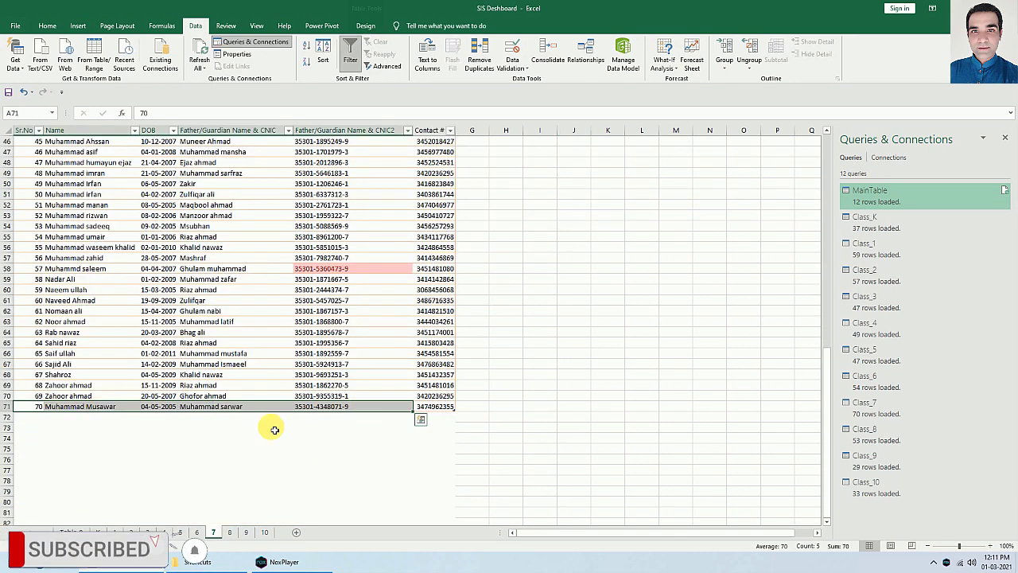
Step: Check class 7's row and total formula on Table 0, then minimize Excel
left_click(73, 531)
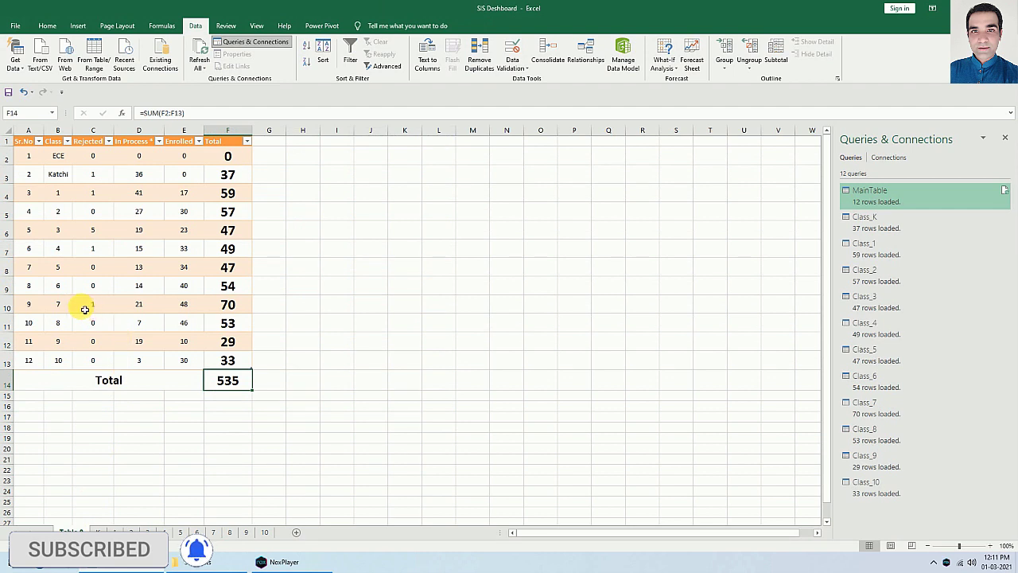
left_click_drag(56, 306, 230, 308)
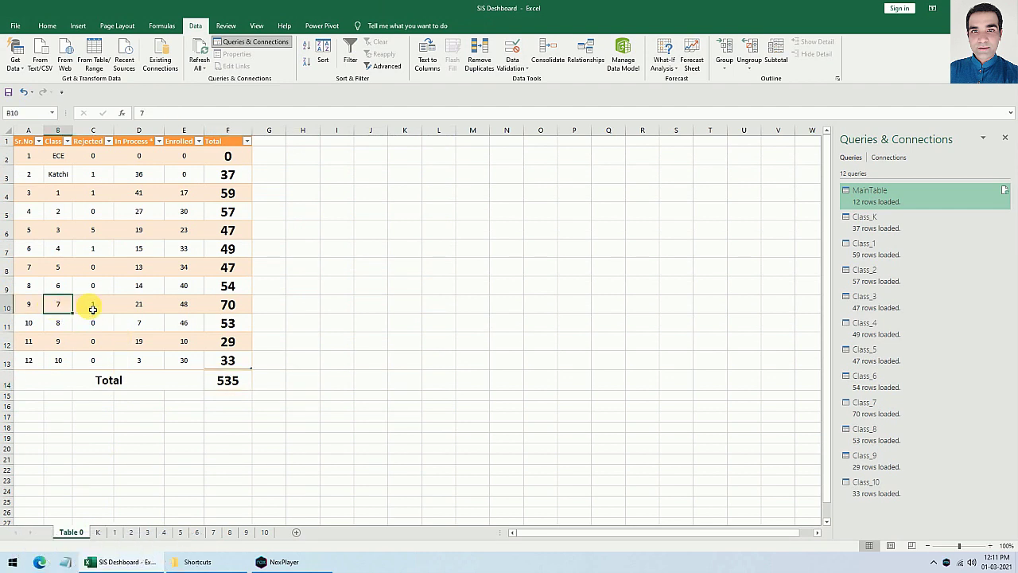
left_click(229, 307)
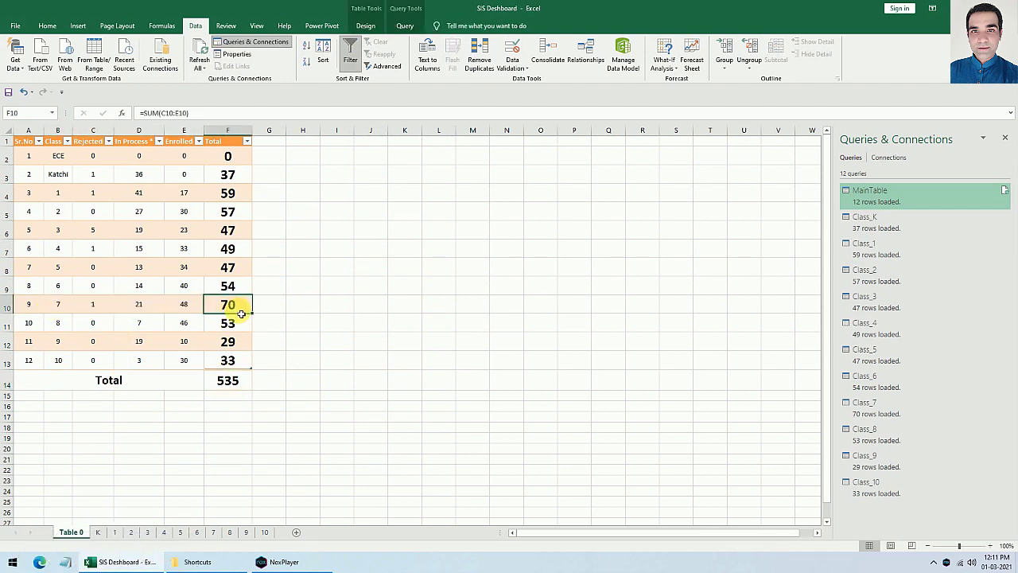
left_click(241, 421)
left_click(125, 562)
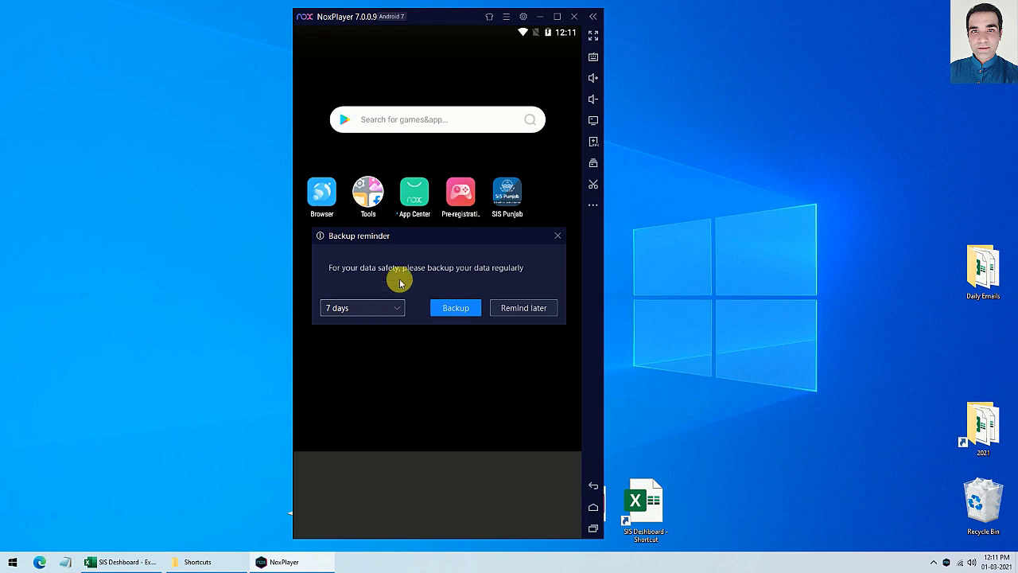
Step: Dismiss the backup reminder, open SIS Punjab, and browse the Class 7 enrollment list
left_click(514, 308)
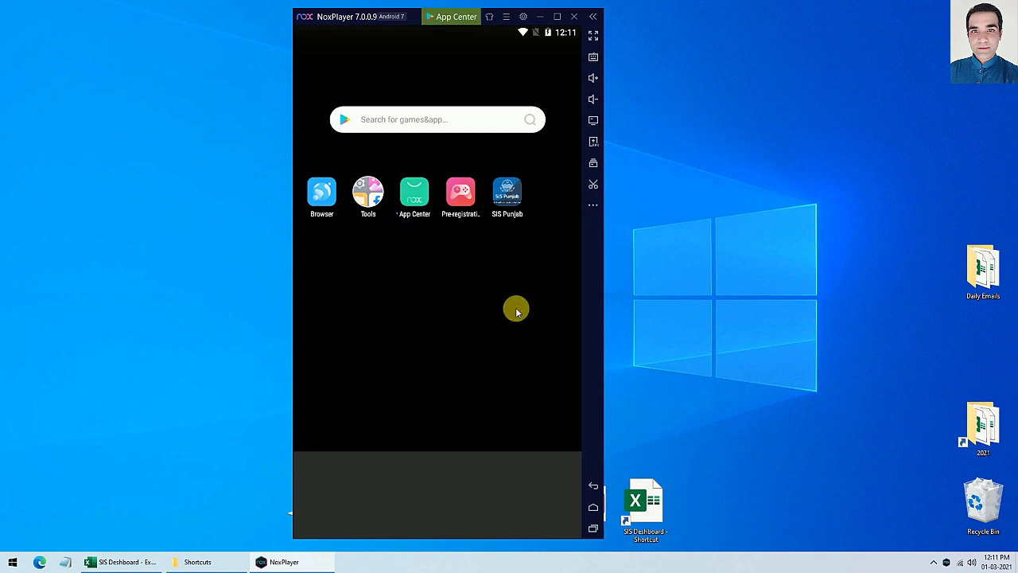
left_click(506, 191)
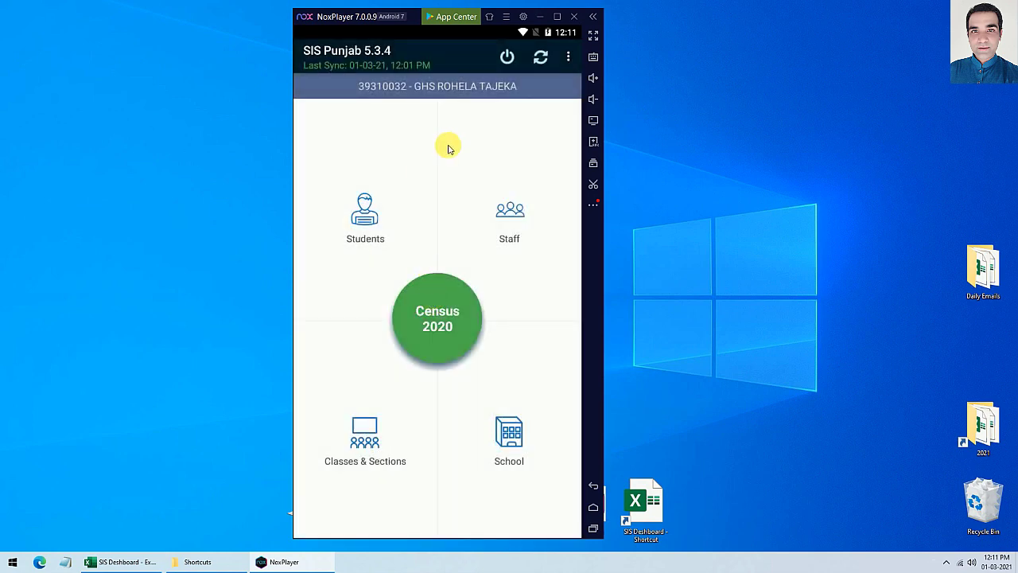
left_click(398, 198)
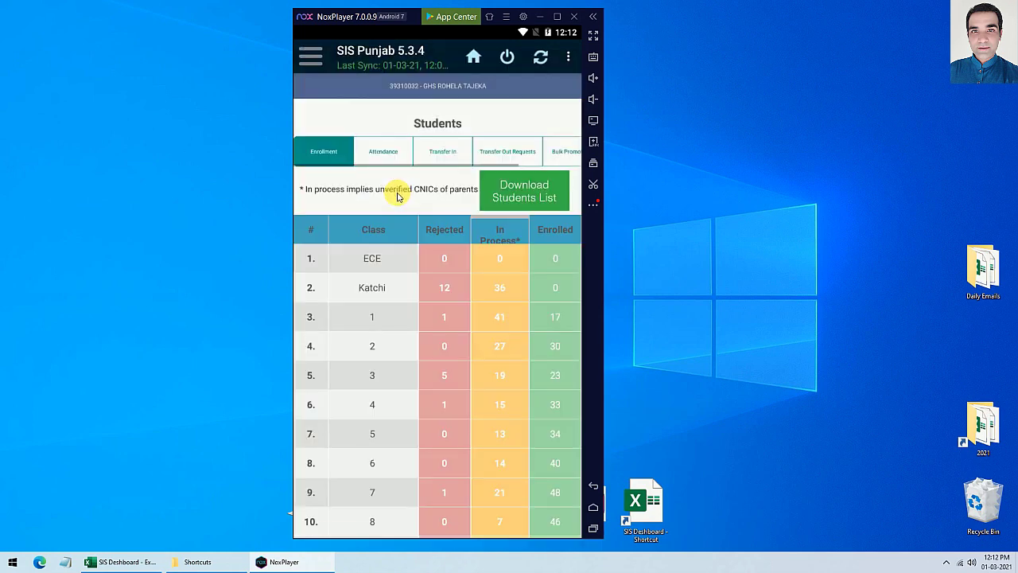
left_click(453, 494)
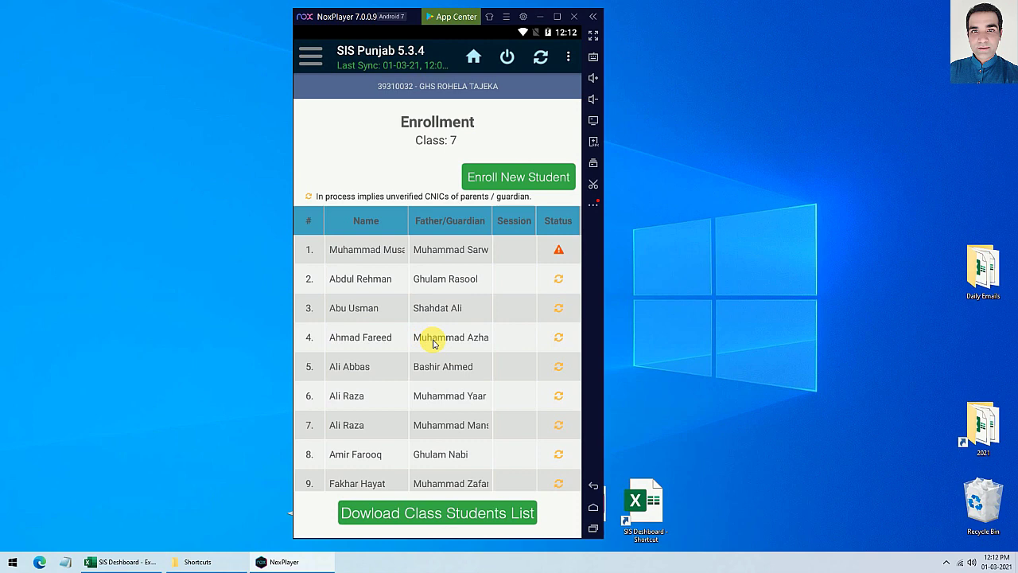
scroll(434, 342, "down", 3)
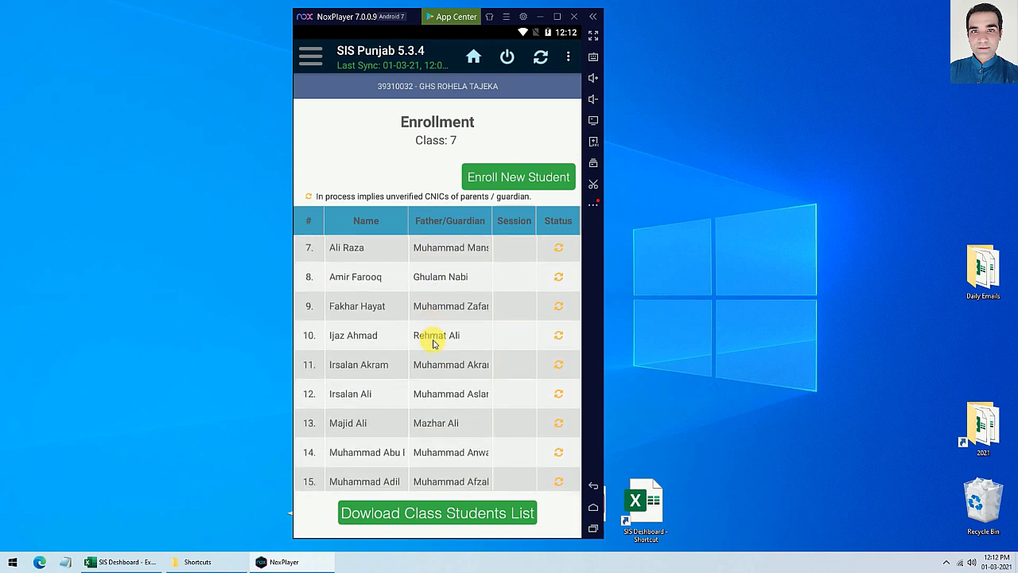
scroll(433, 342, "down", 3)
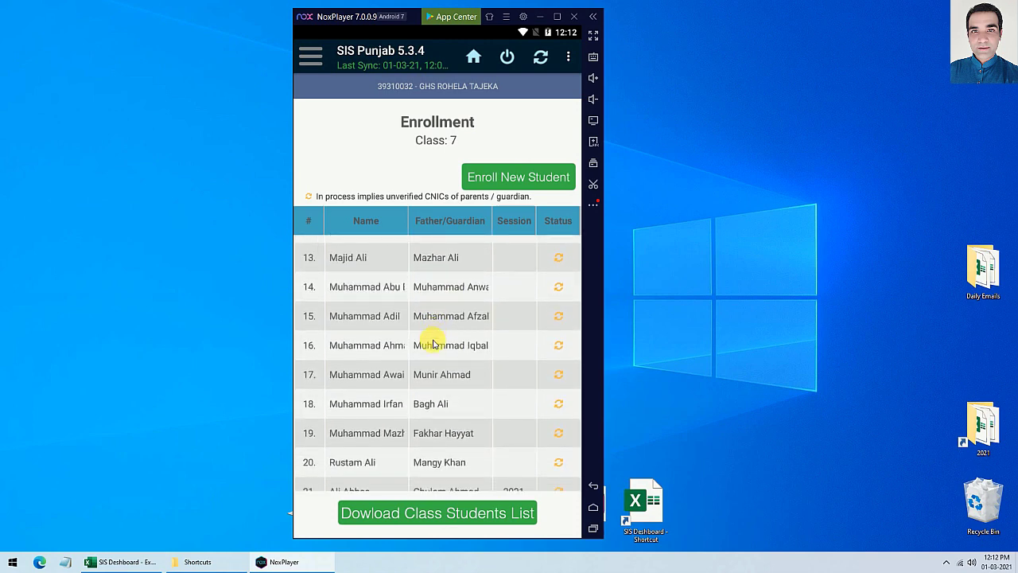
scroll(433, 342, "up", 3)
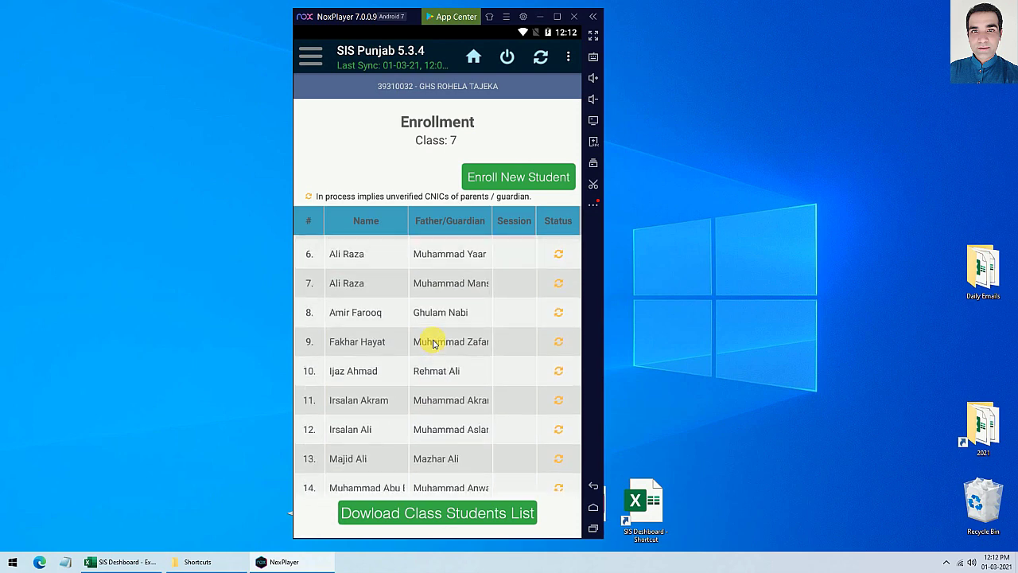
scroll(433, 342, "up", 2)
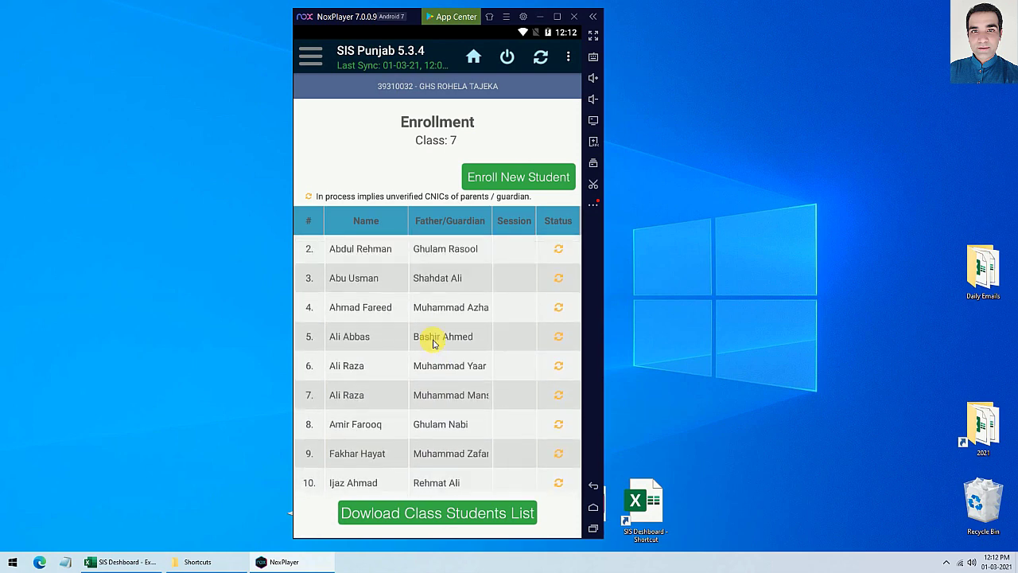
scroll(435, 286, "down", 10)
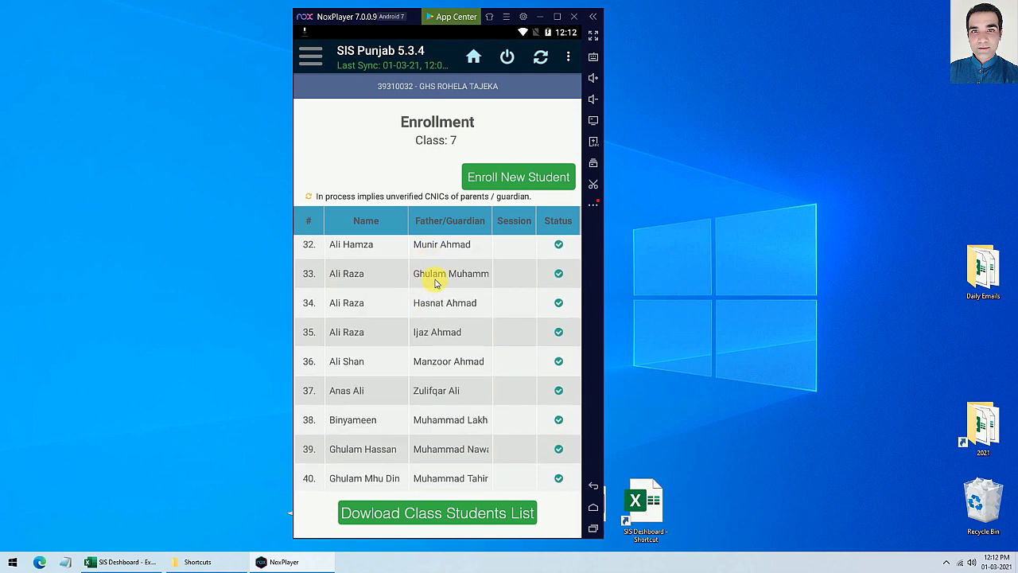
Step: Transfer a verified class 7 student out To Public School and acknowledge the confirmation
left_click(434, 283)
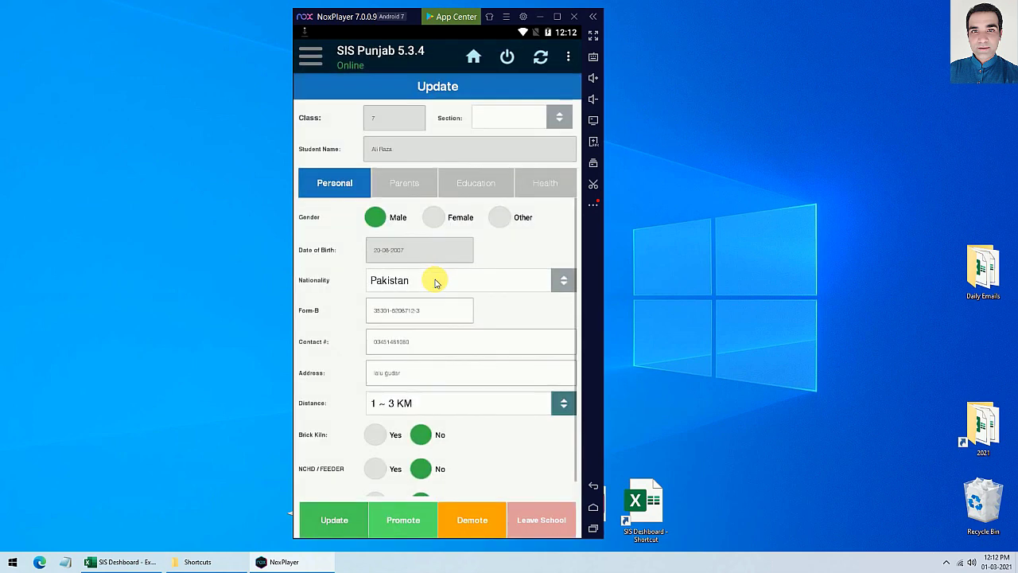
left_click(527, 512)
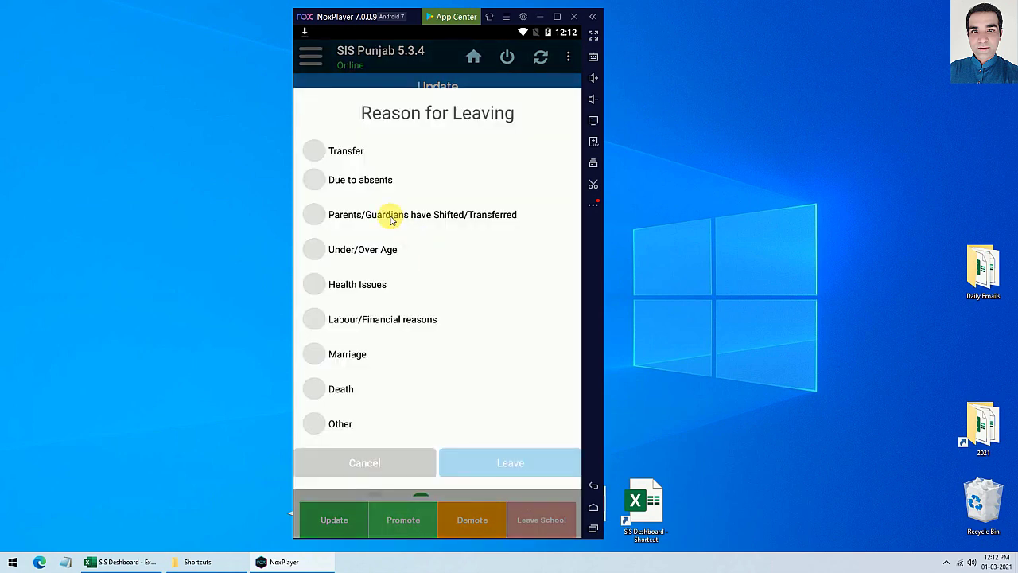
left_click(326, 150)
left_click(427, 167)
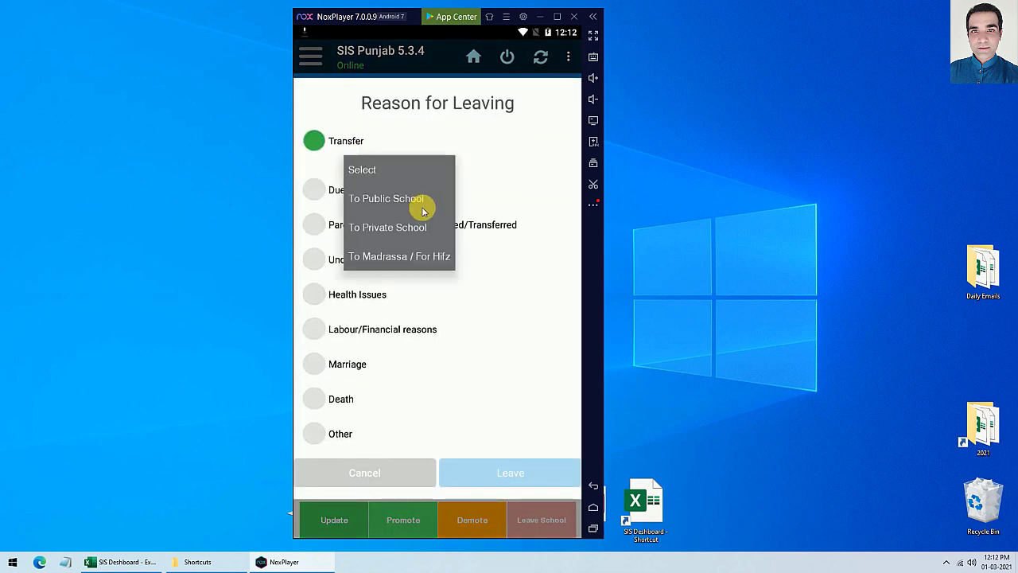
left_click(417, 200)
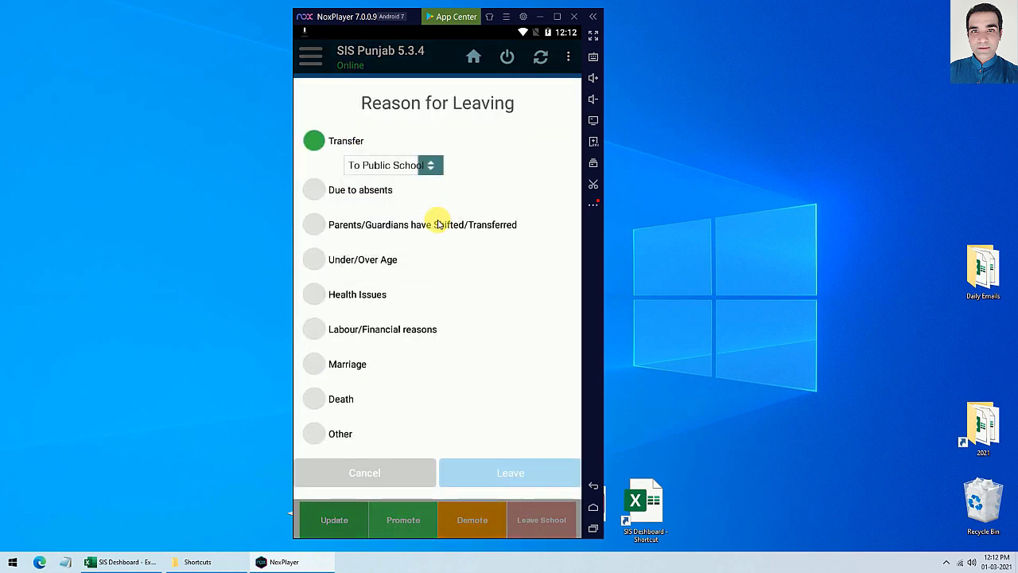
left_click(531, 475)
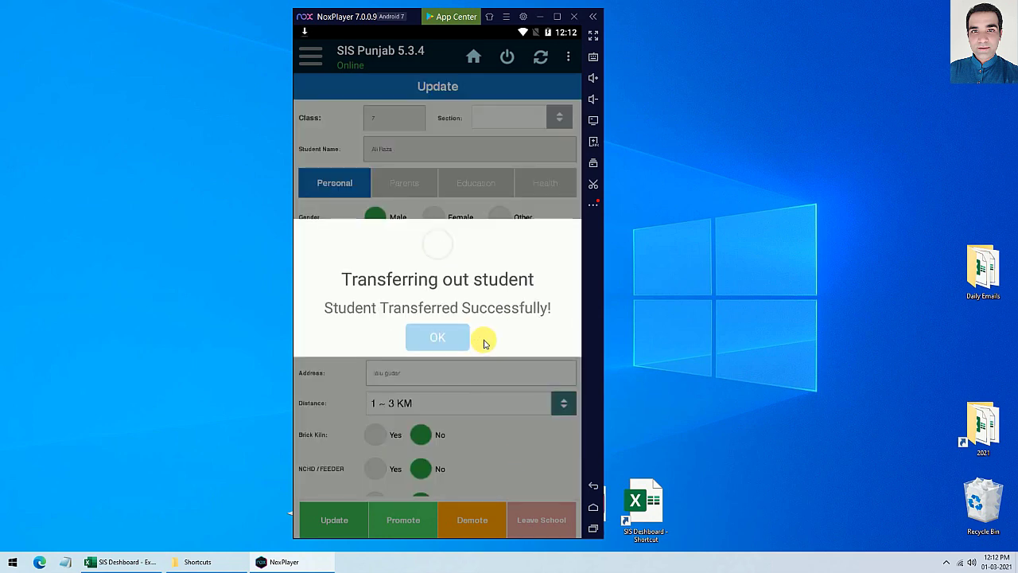
left_click(450, 341)
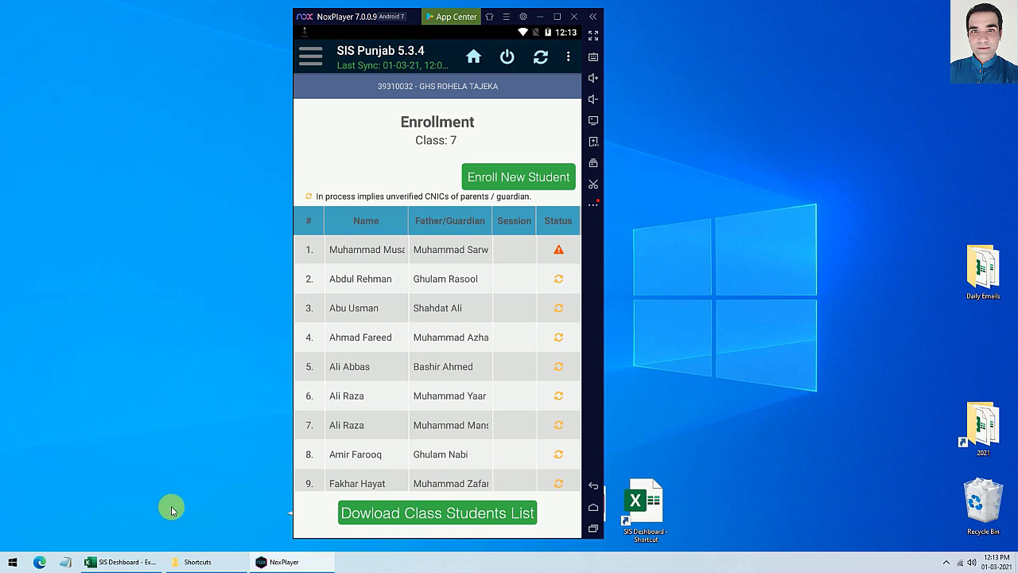
Step: Scroll to the bottom of the class 7 list, which now ends at 69
scroll(369, 406, "down", 3)
scroll(366, 404, "down", 3)
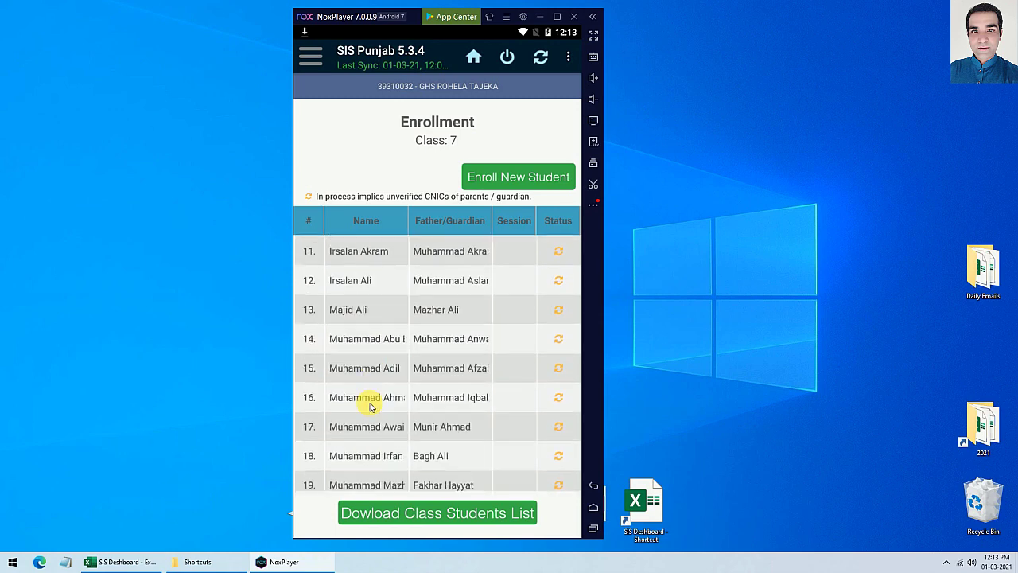
scroll(366, 403, "down", 2)
scroll(382, 403, "down", 3)
scroll(400, 402, "down", 3)
scroll(399, 401, "down", 3)
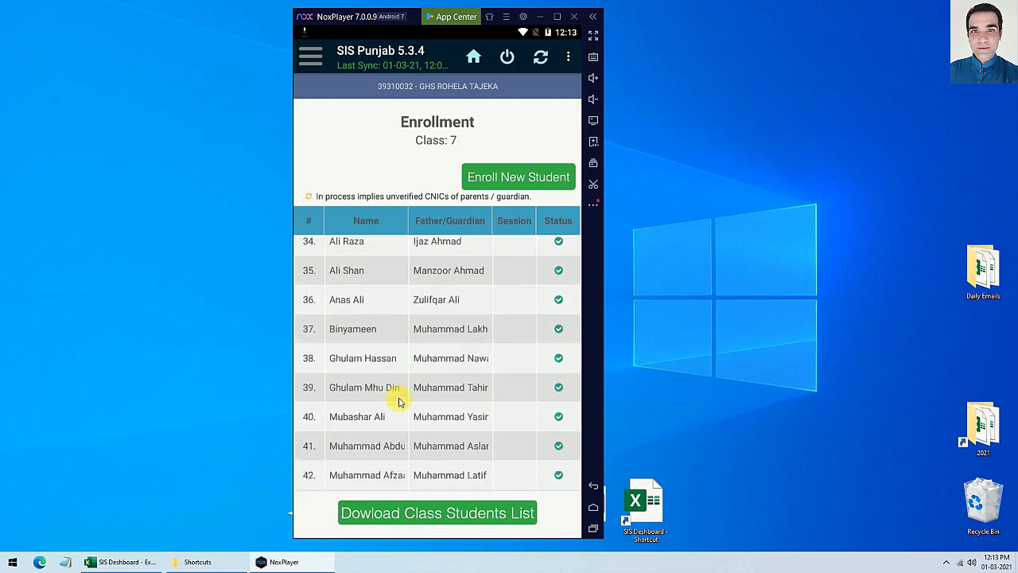
scroll(399, 402, "down", 3)
scroll(402, 405, "down", 3)
scroll(399, 403, "down", 3)
scroll(398, 403, "down", 3)
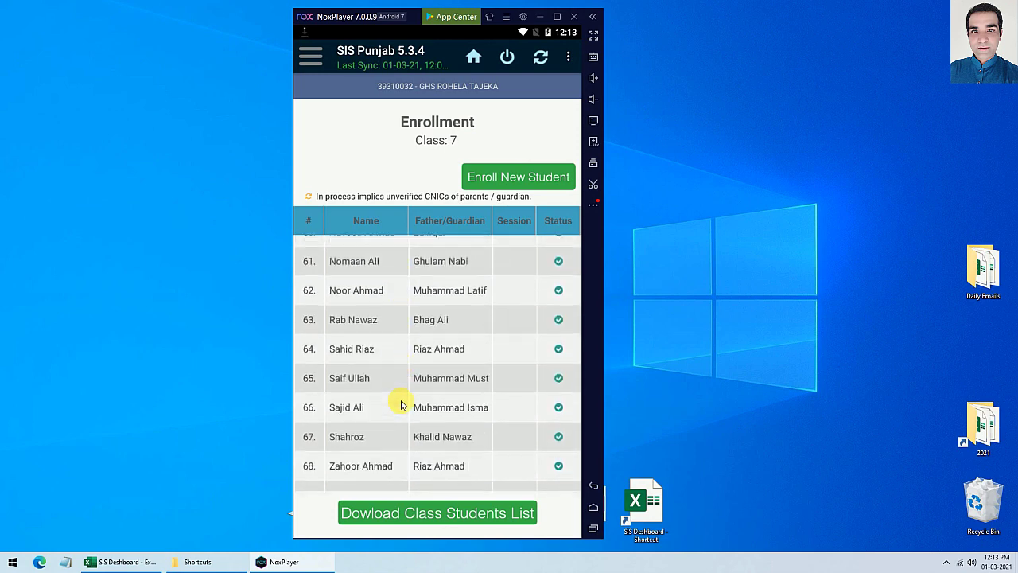
scroll(398, 403, "down", 1)
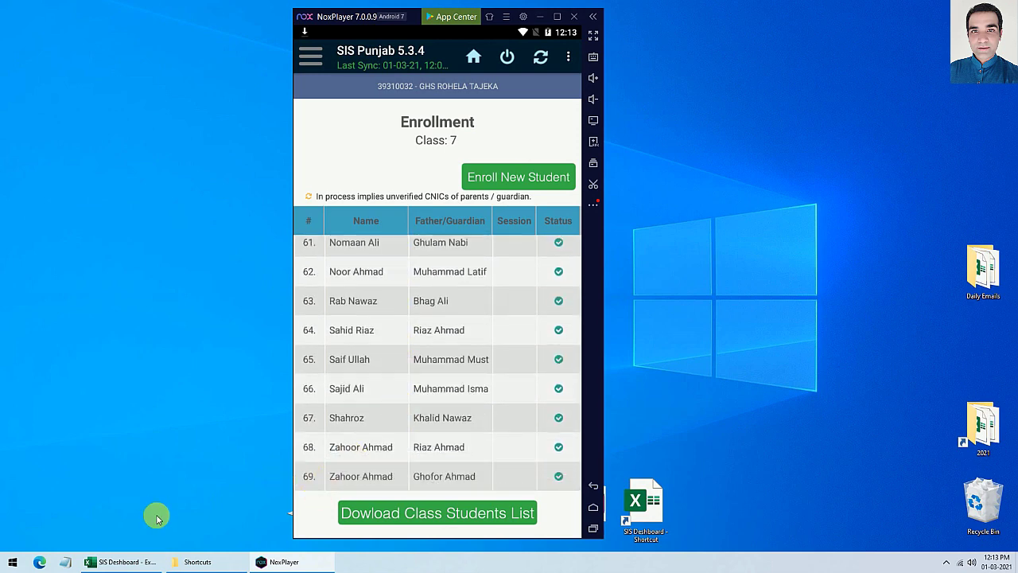
Step: Refresh all Excel queries and confirm class 7 totals 69 with a 534 grand total
left_click(123, 562)
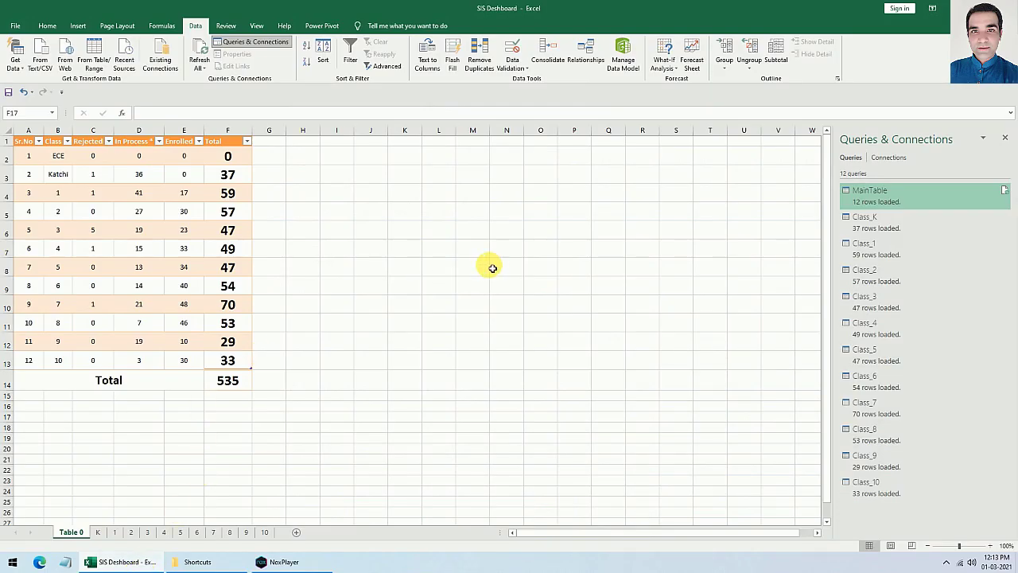
left_click(199, 54)
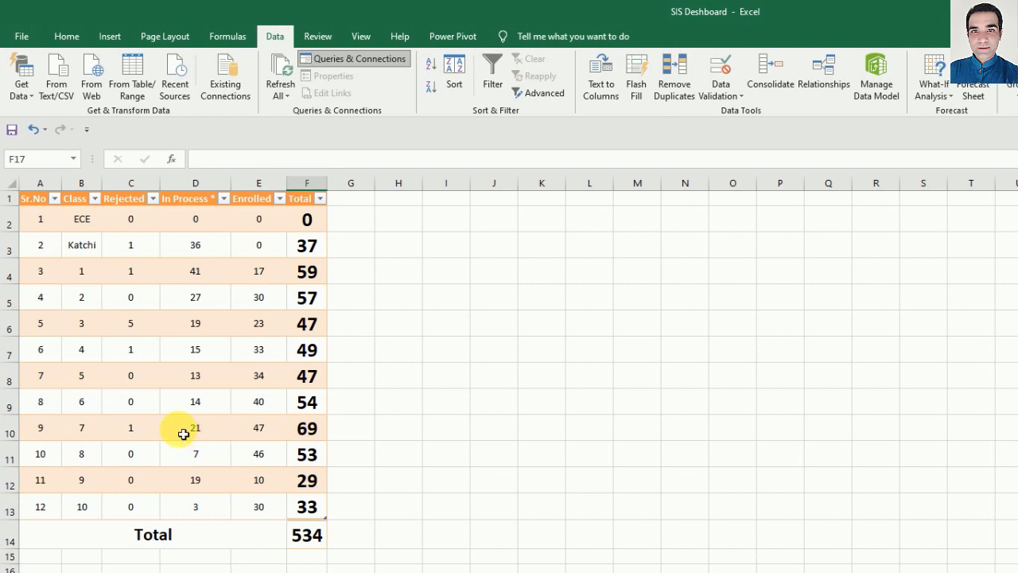
left_click_drag(87, 427, 326, 443)
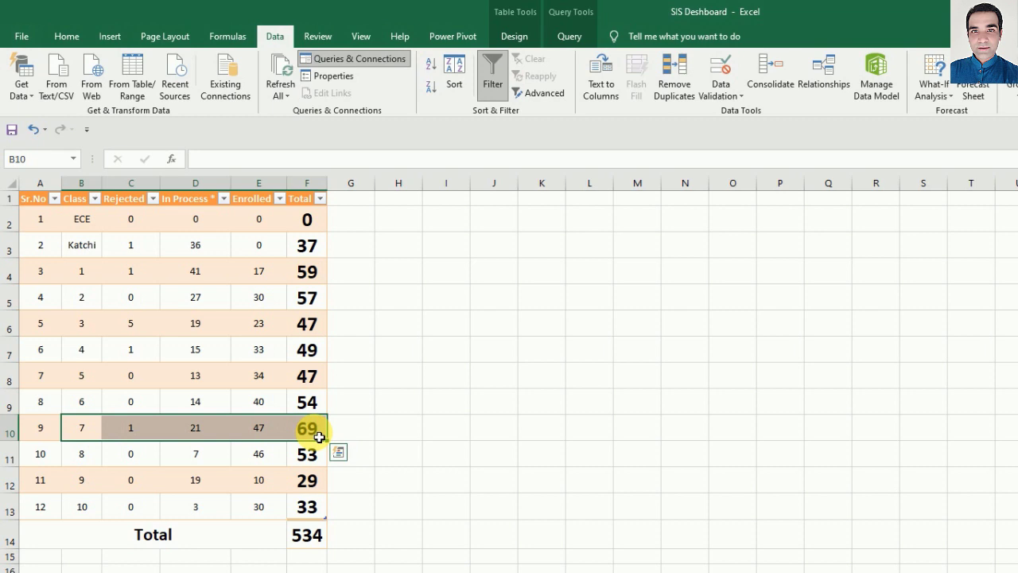
left_click(318, 434)
left_click(309, 532)
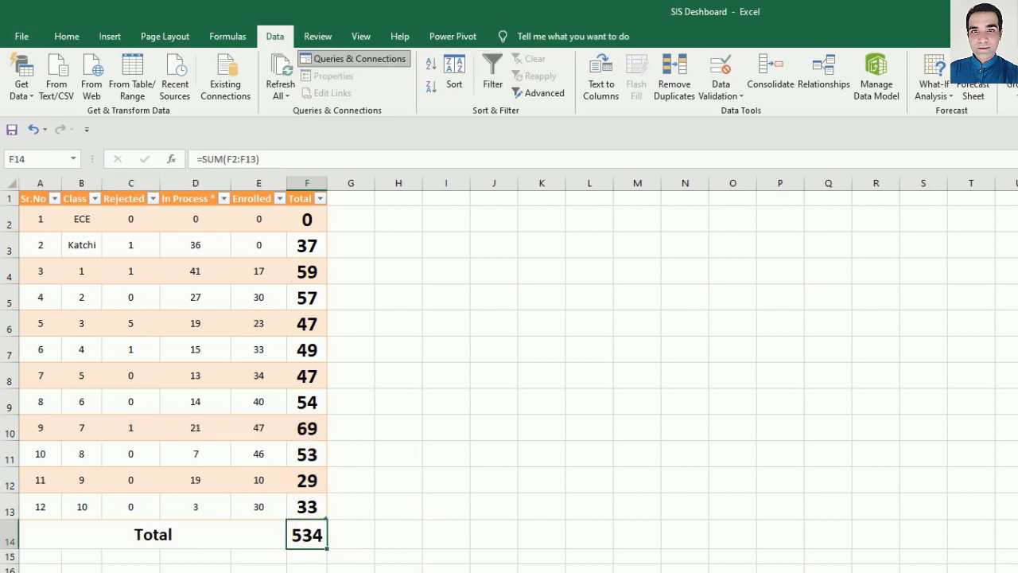
key("alt+Tab")
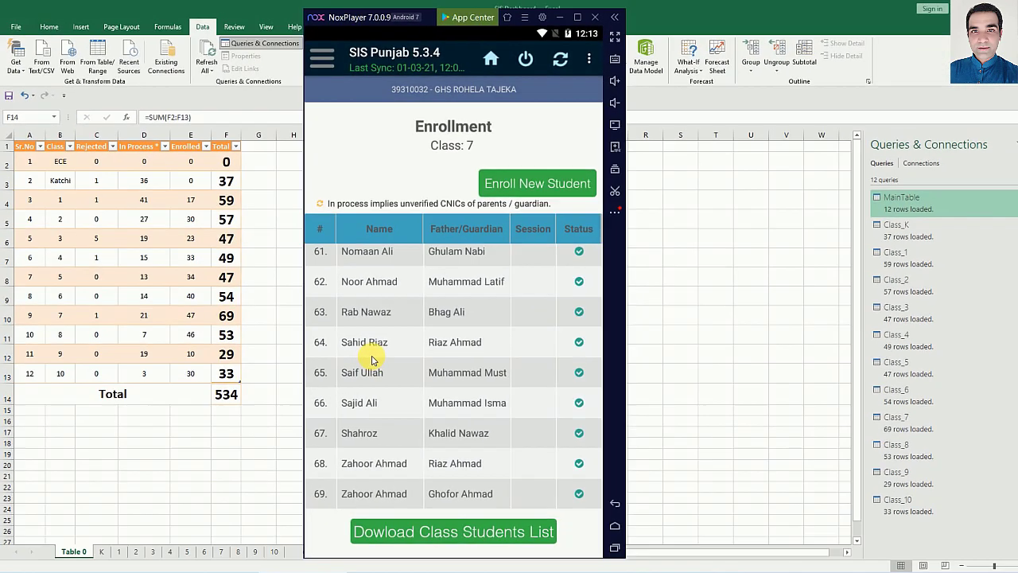
Step: Transfer the row 57 class 7 student out To Public School and dismiss the success message
scroll(371, 360, "down", 2)
scroll(372, 360, "up", 2)
scroll(371, 360, "up", 2)
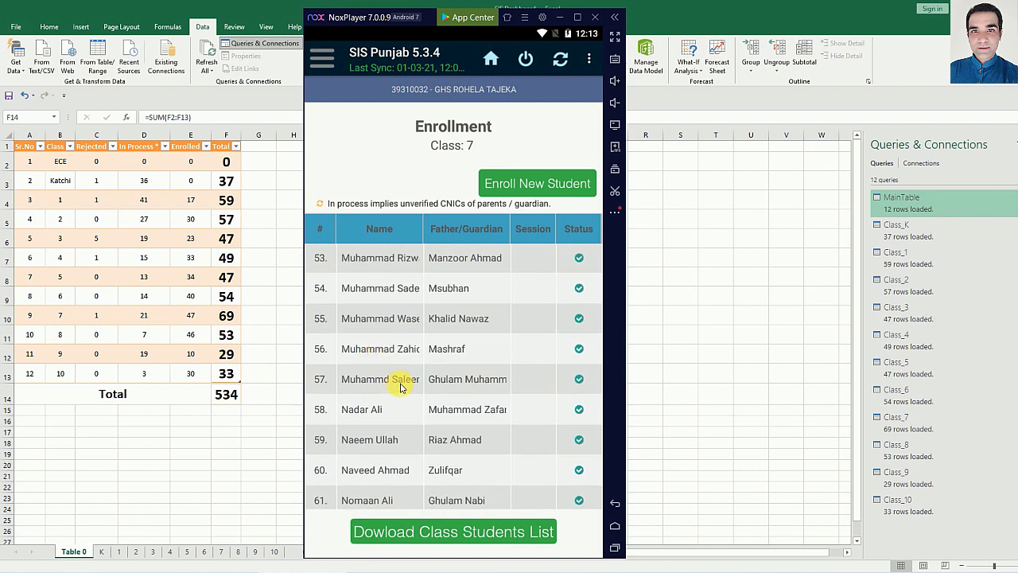
left_click(401, 387)
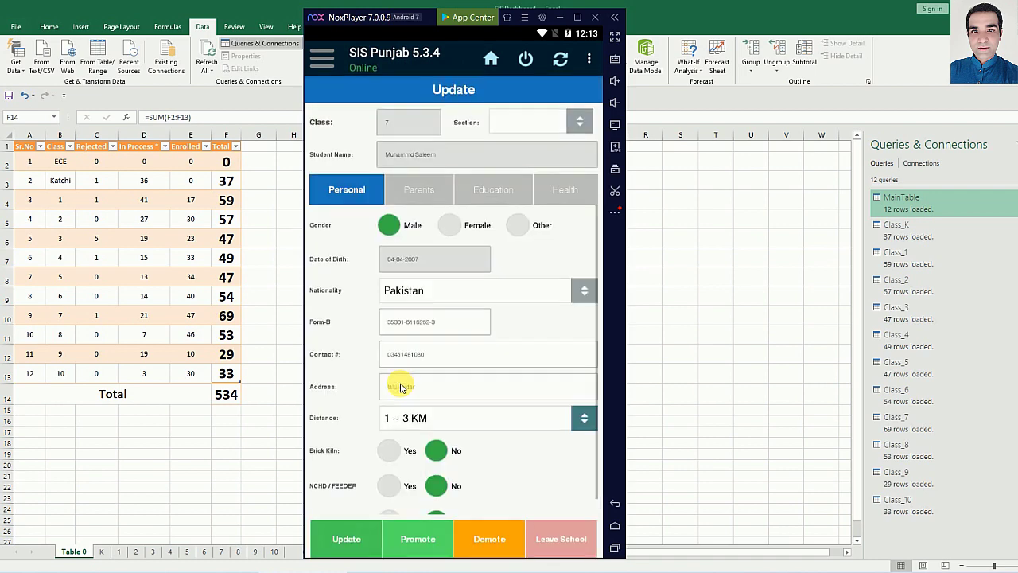
left_click(560, 541)
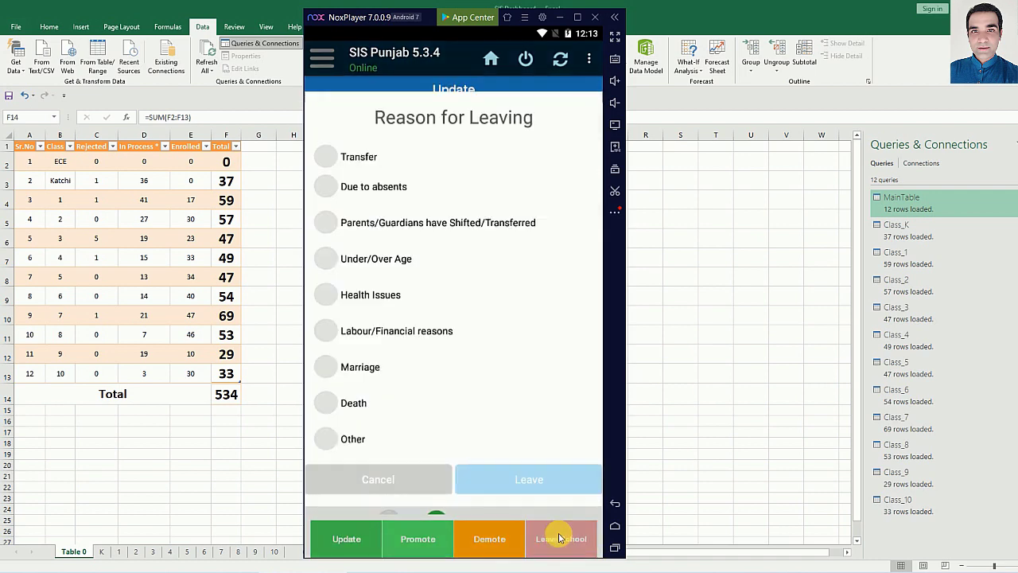
left_click(329, 148)
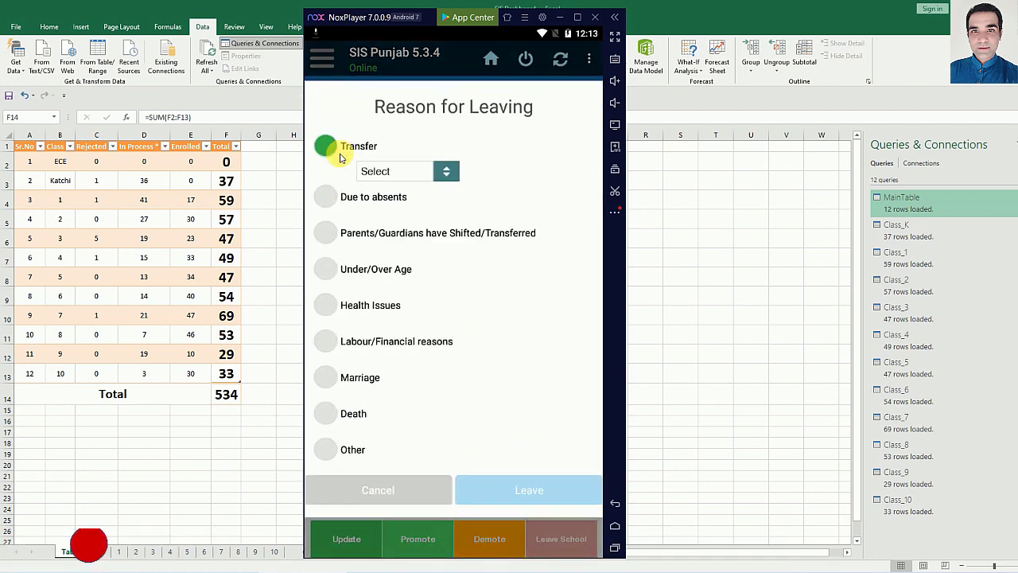
left_click(400, 180)
left_click(424, 213)
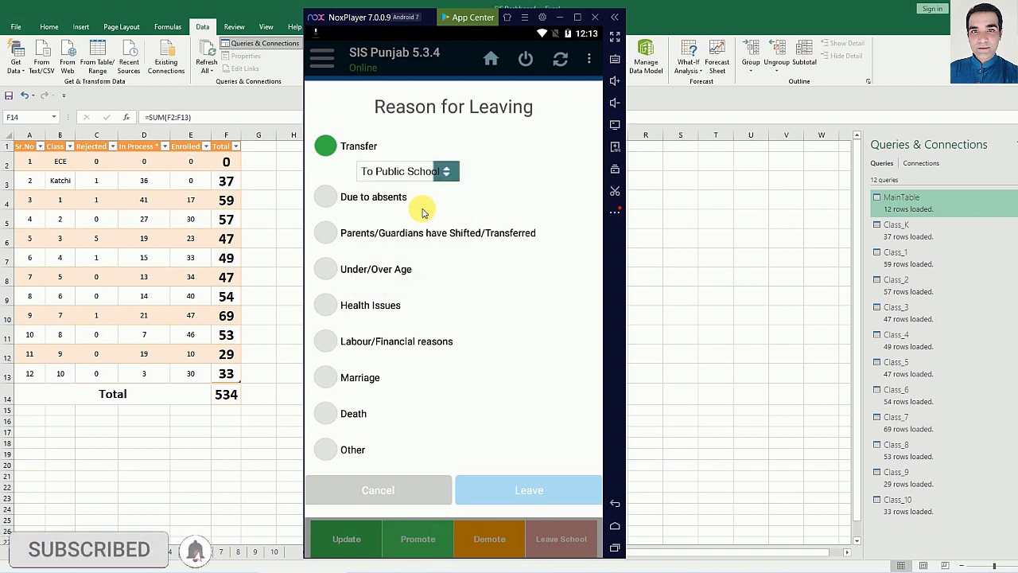
left_click(549, 494)
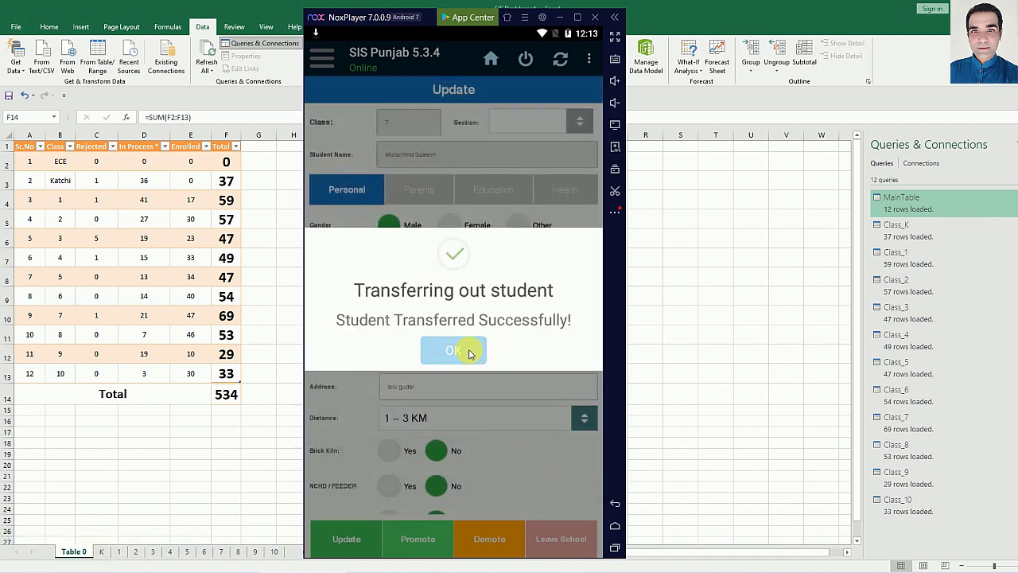
left_click(470, 352)
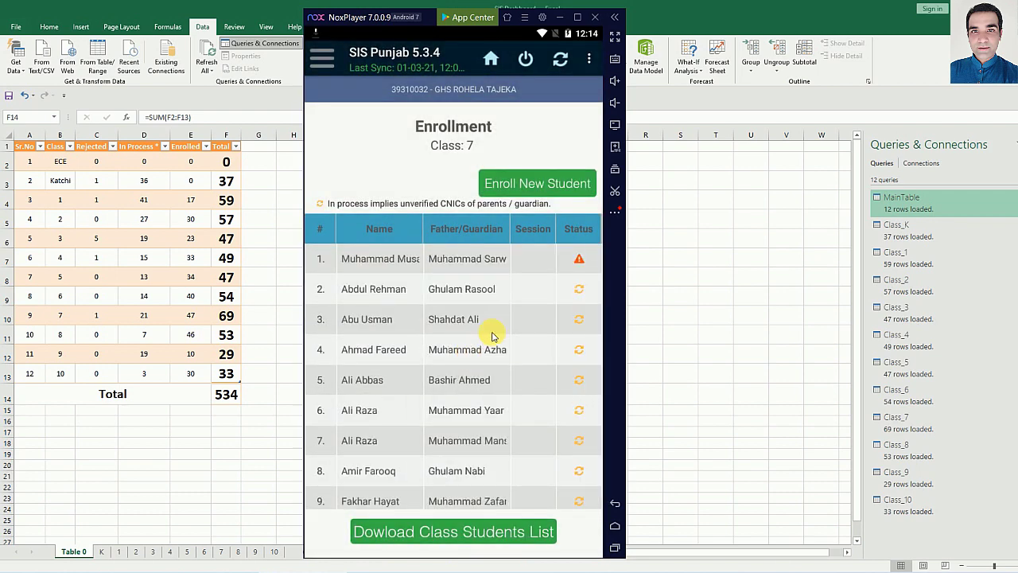
Step: Scroll to the end of the class 7 list, now at 68, then minimize NoxPlayer
scroll(492, 337, "down", 1)
scroll(491, 337, "down", 3)
scroll(492, 337, "down", 3)
scroll(492, 337, "down", 3)
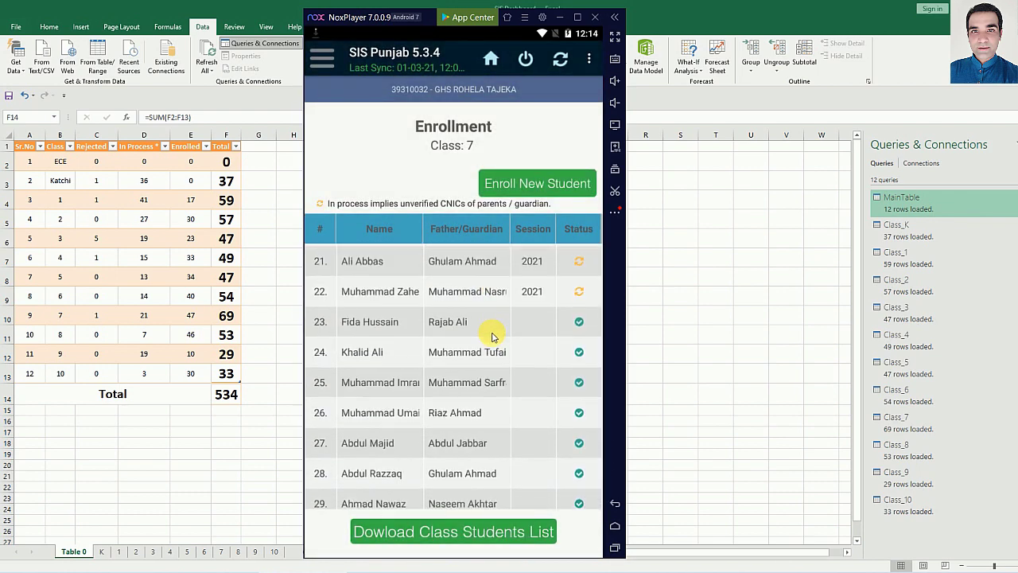
scroll(492, 337, "down", 3)
scroll(490, 335, "down", 3)
scroll(496, 359, "down", 3)
scroll(501, 374, "down", 3)
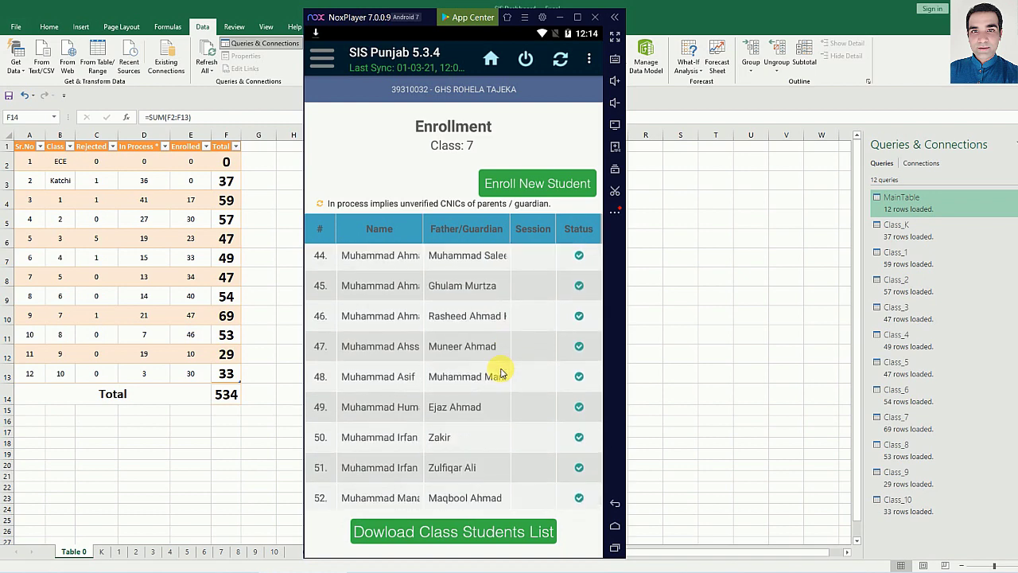
scroll(501, 374, "down", 3)
scroll(500, 366, "down", 3)
scroll(500, 366, "down", 1)
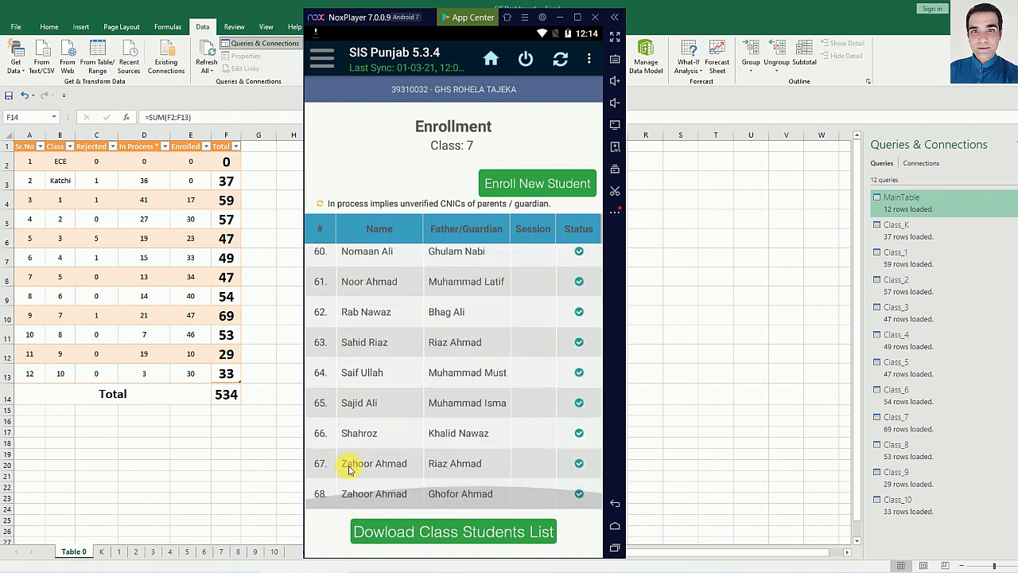
left_click(559, 17)
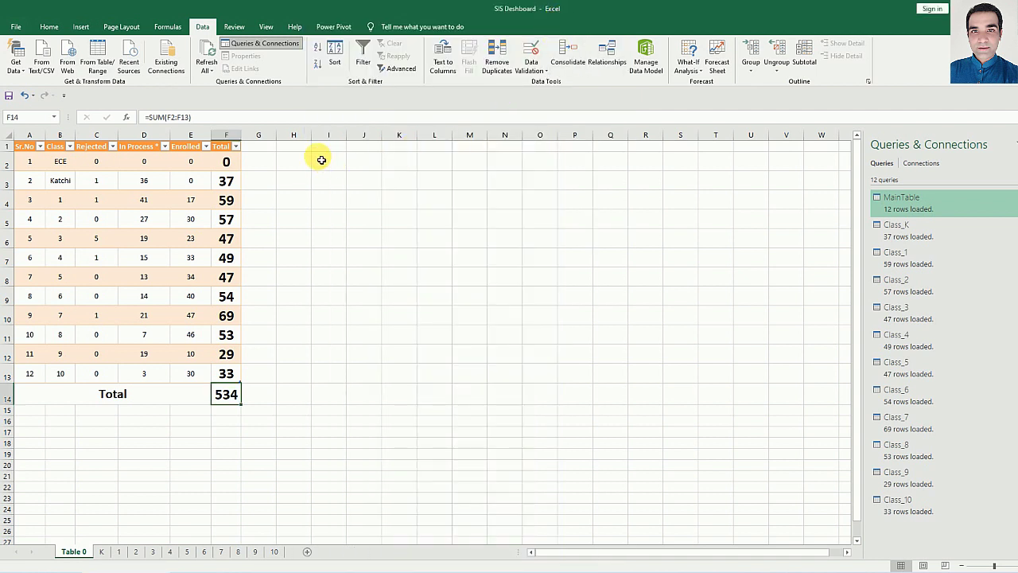
Step: Refresh all queries and select the Class 7 row, now 68 students, grand total 533
left_click(214, 76)
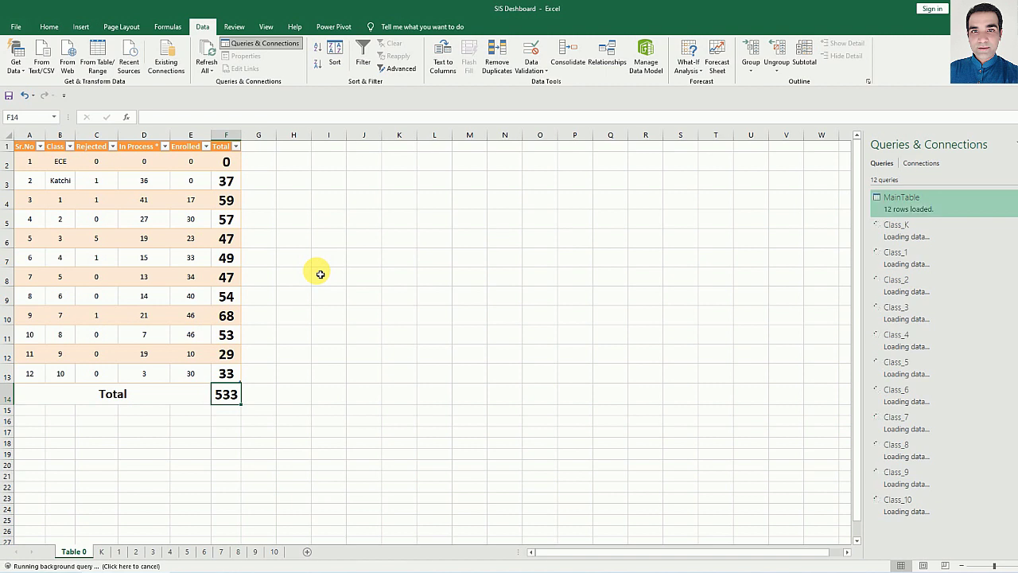
left_click(94, 315)
left_click_drag(155, 316, 306, 317)
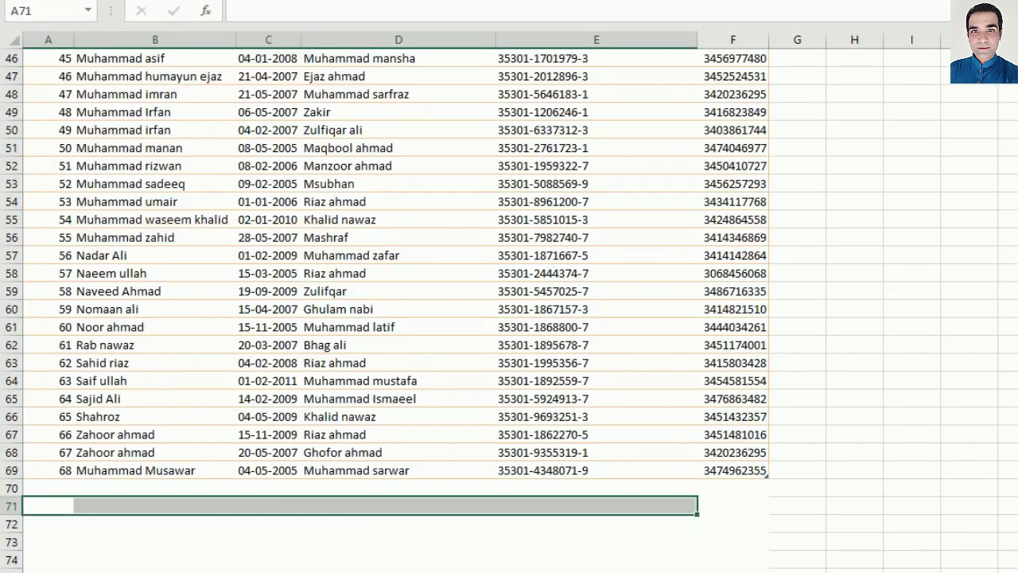
Step: Confirm sheet 7's Class 7 student list ends at student 68
left_click_drag(58, 496, 745, 518)
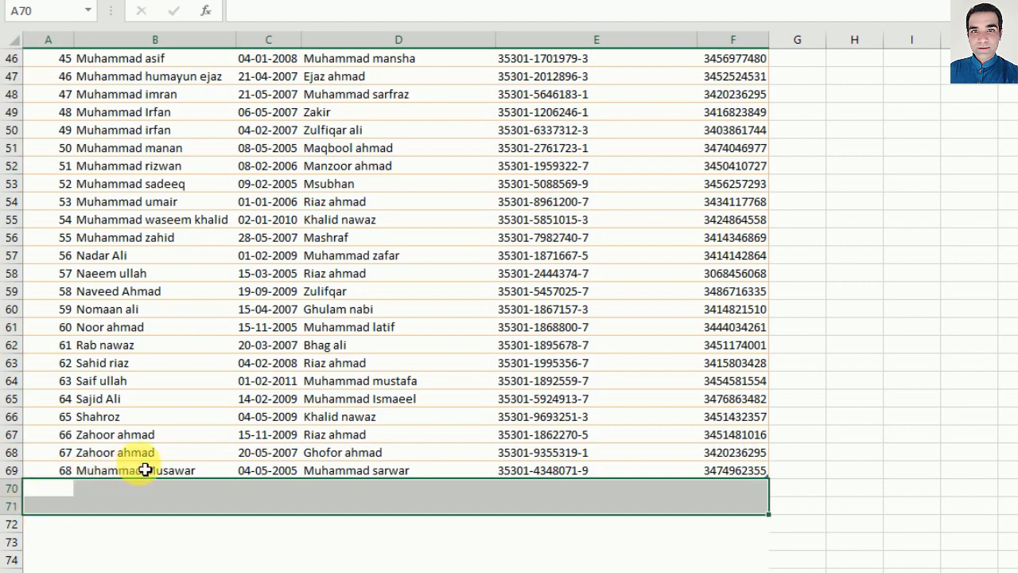
scroll(145, 471, "up", 2)
scroll(146, 470, "up", 4)
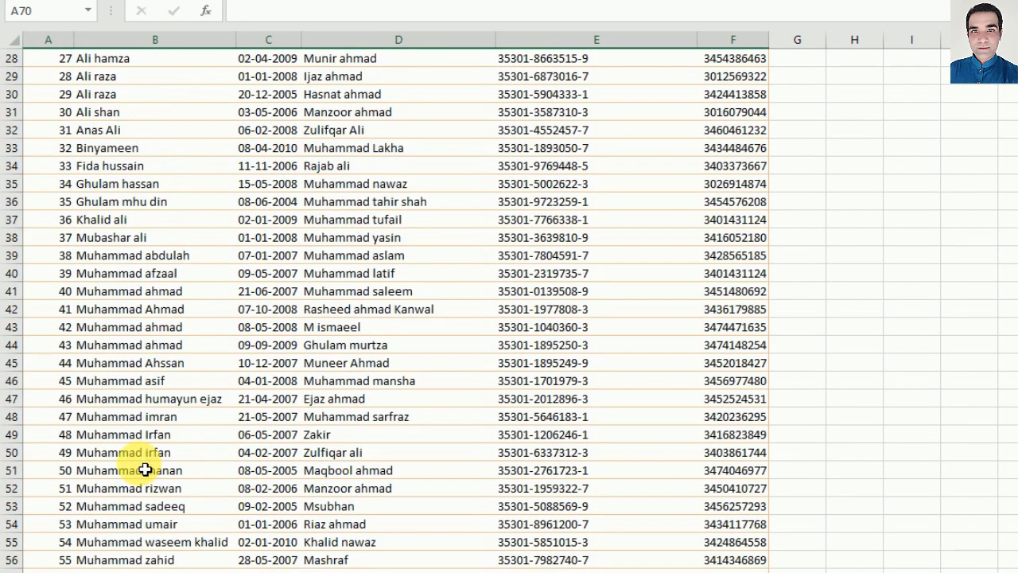
scroll(146, 470, "up", 5)
scroll(146, 470, "up", 4)
scroll(200, 436, "down", 1)
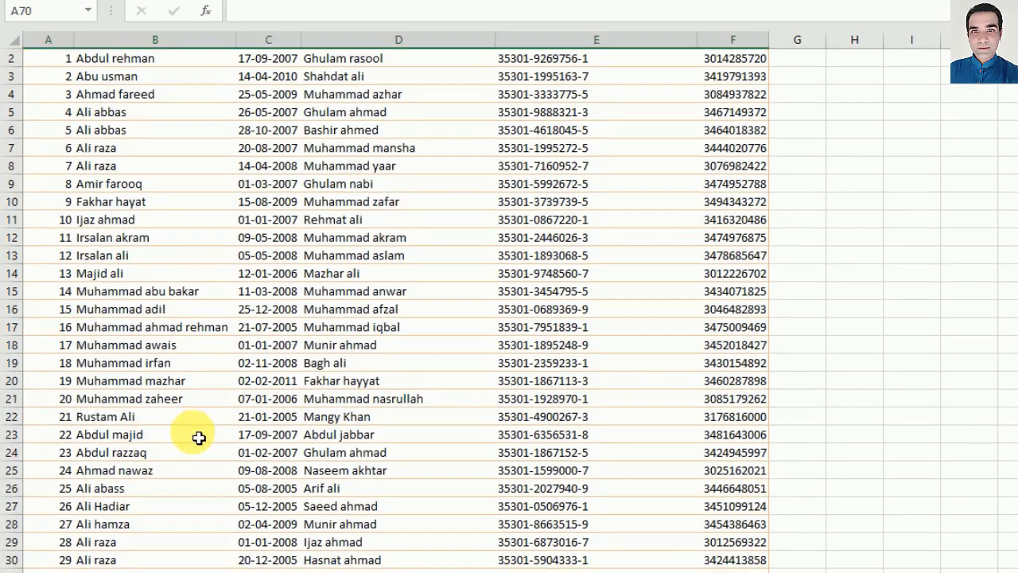
scroll(199, 436, "down", 6)
scroll(200, 437, "down", 7)
scroll(210, 421, "up", 8)
scroll(210, 413, "up", 5)
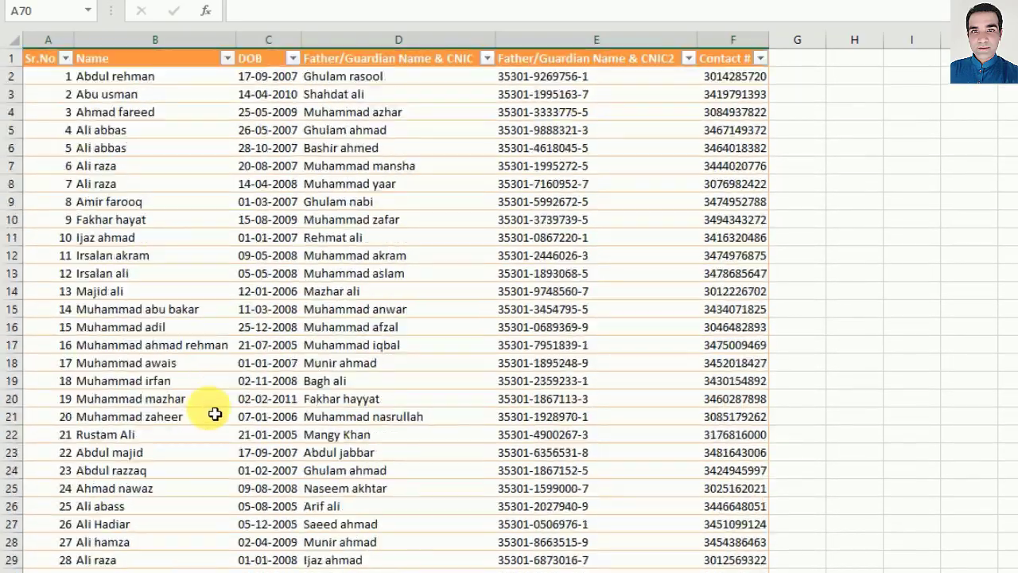
left_click(182, 258)
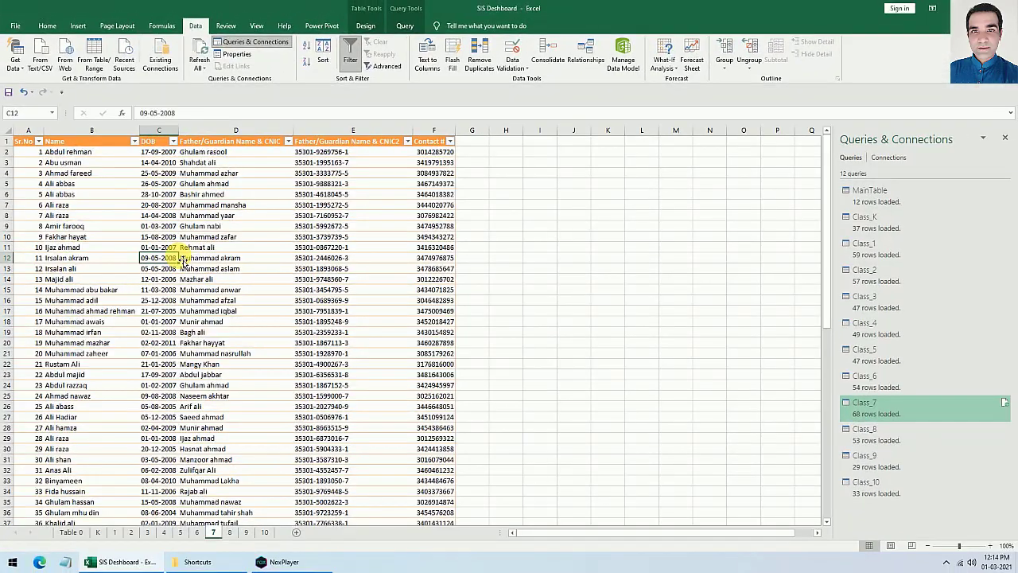
Step: Print-preview the sheet, return to the Table 0 summary, and bring NoxPlayer forward
key("ctrl+p")
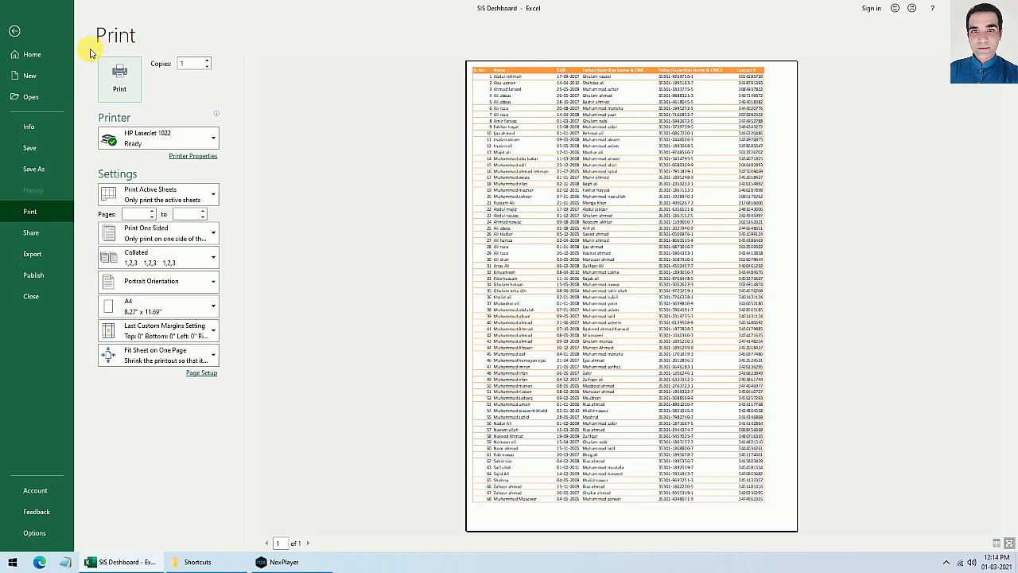
left_click(14, 30)
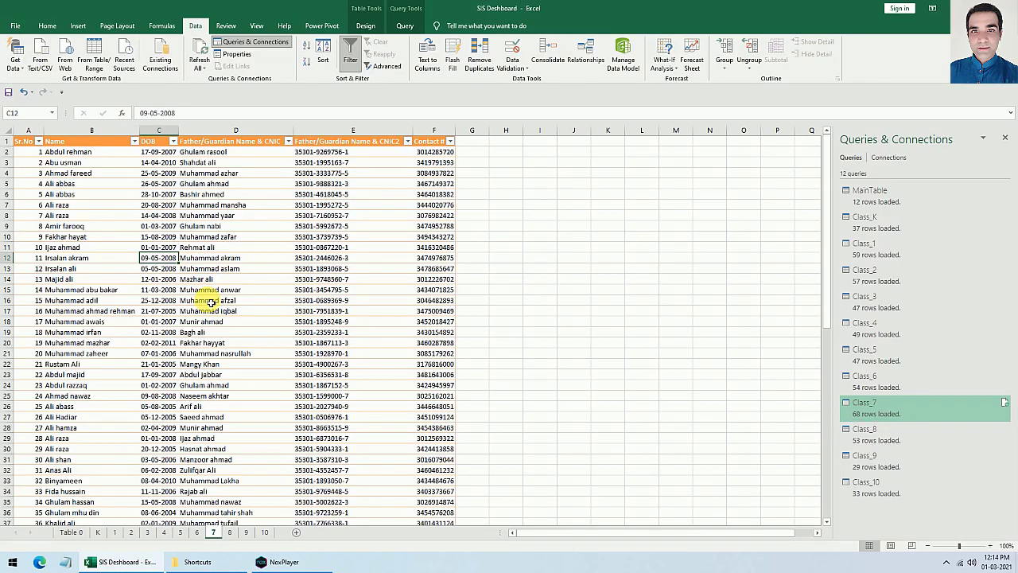
scroll(211, 301, "down", 2)
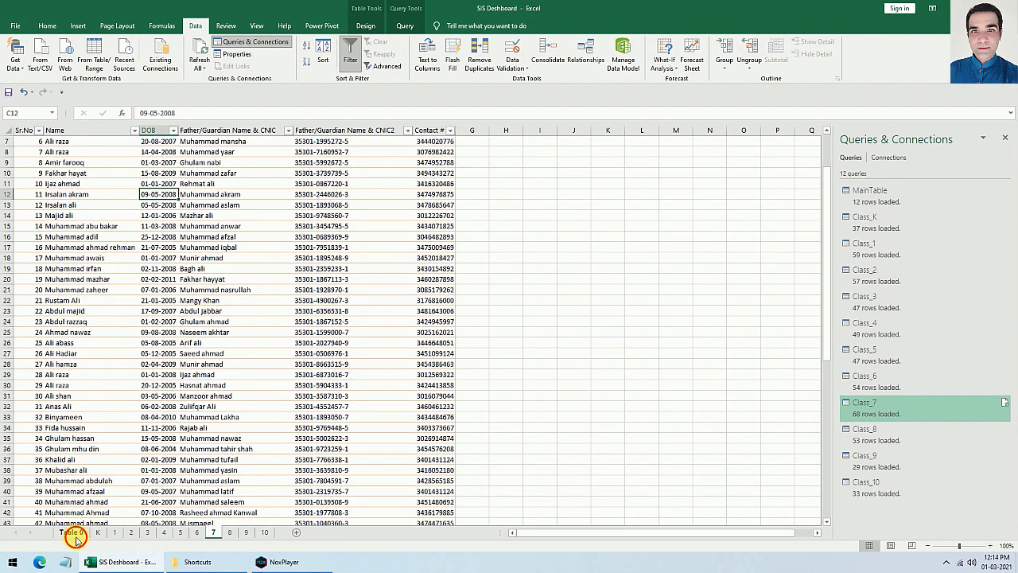
left_click(71, 532)
left_click(291, 305)
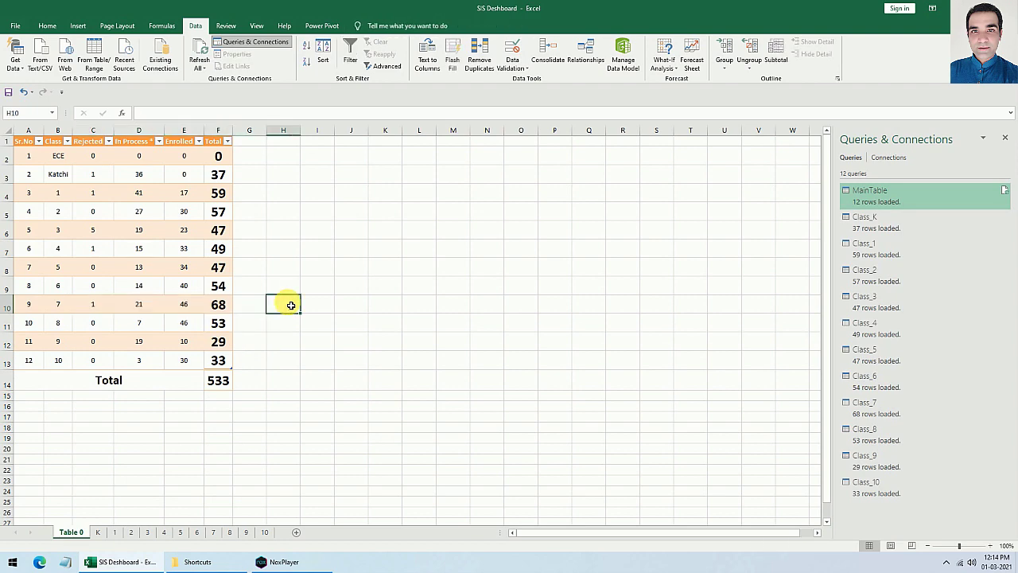
left_click(304, 562)
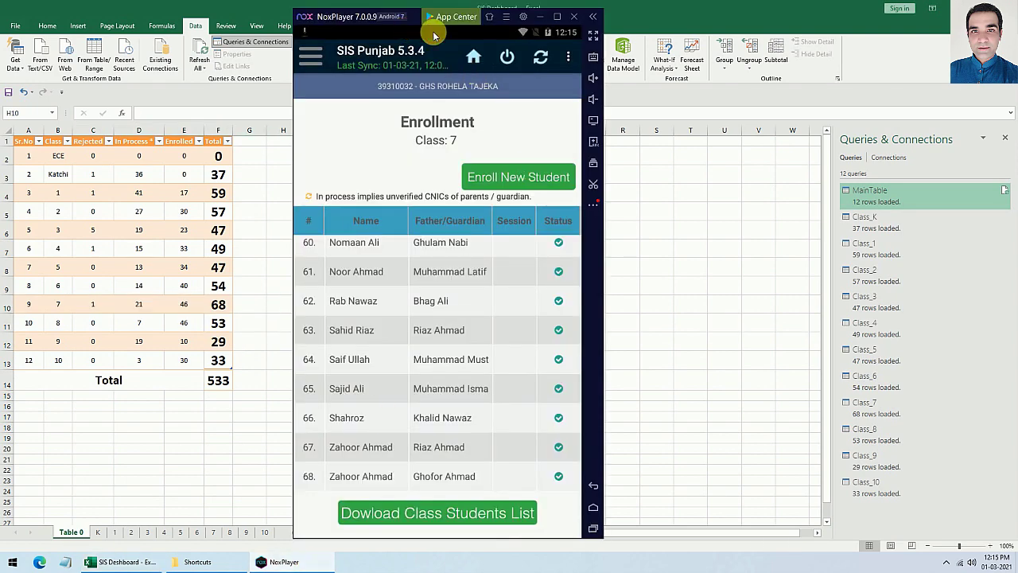
Step: Return to the Students summary showing Class 7 at 46 enrolled, and leave Nox settings unchanged
left_click_drag(417, 16, 569, 16)
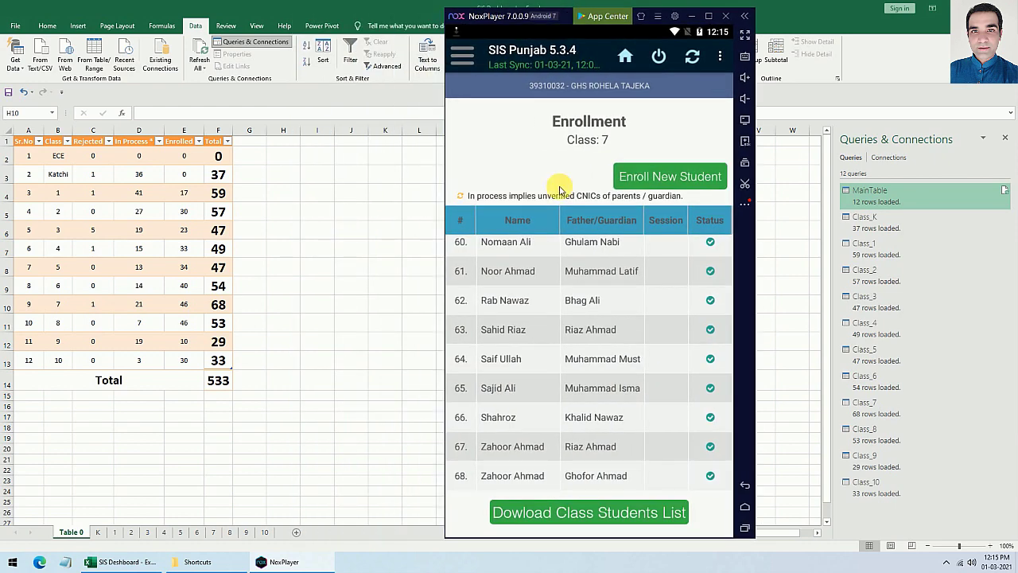
left_click(744, 485)
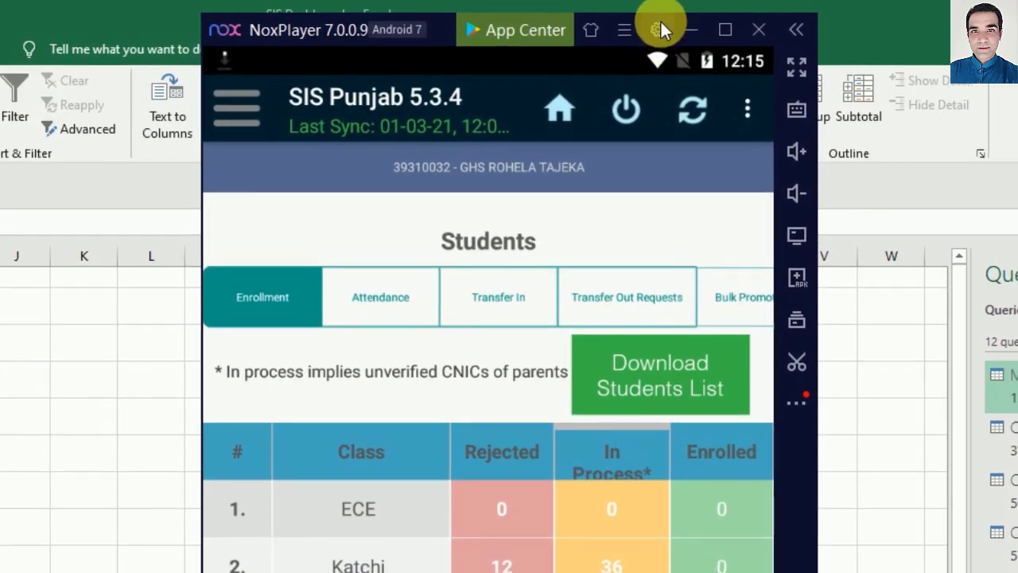
left_click(660, 24)
left_click(251, 350)
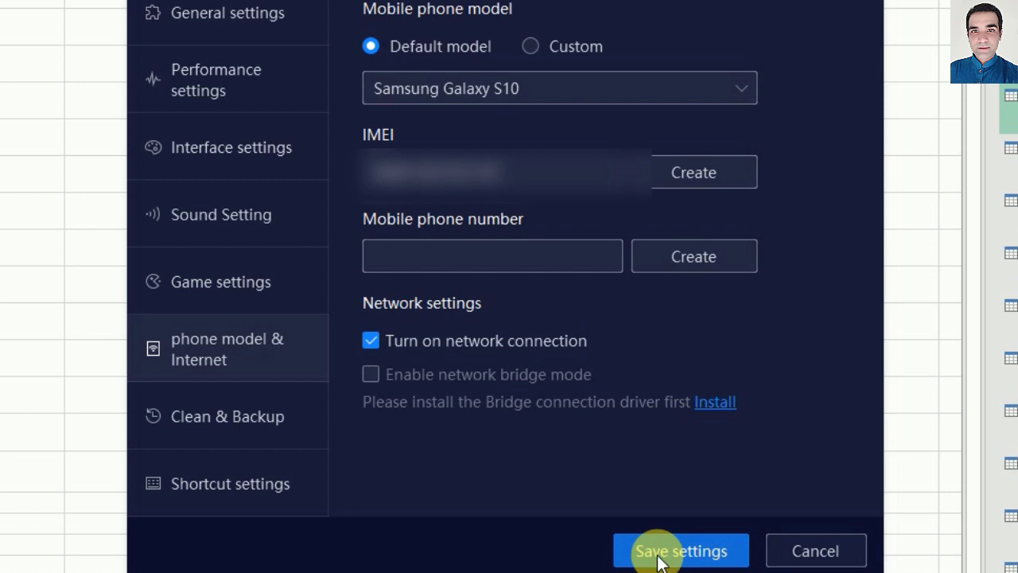
left_click(772, 551)
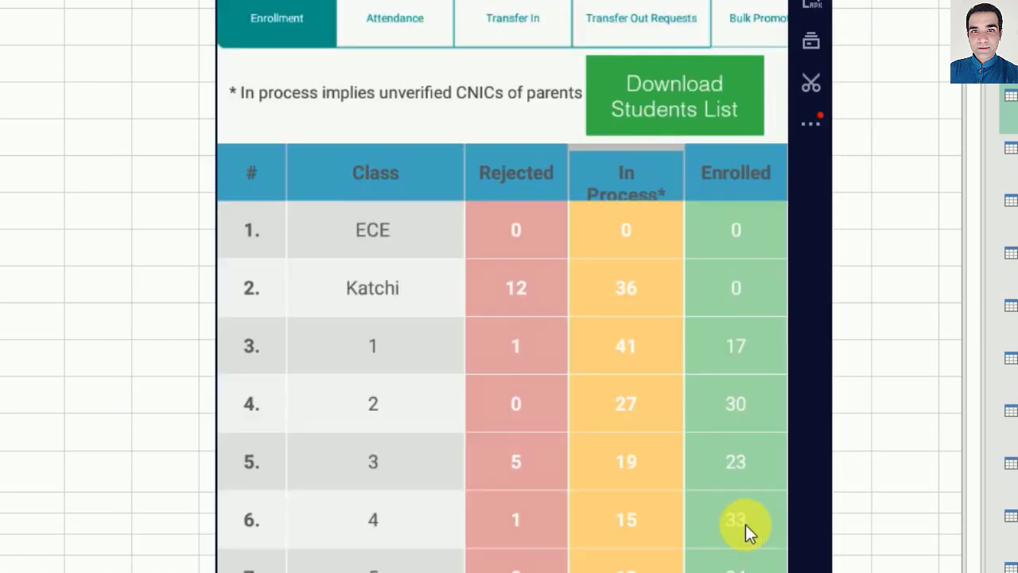
Step: Close NoxPlayer and confirm the shutdown with OK
scroll(509, 215, "down", 3)
scroll(509, 215, "up", 1)
scroll(509, 215, "up", 2)
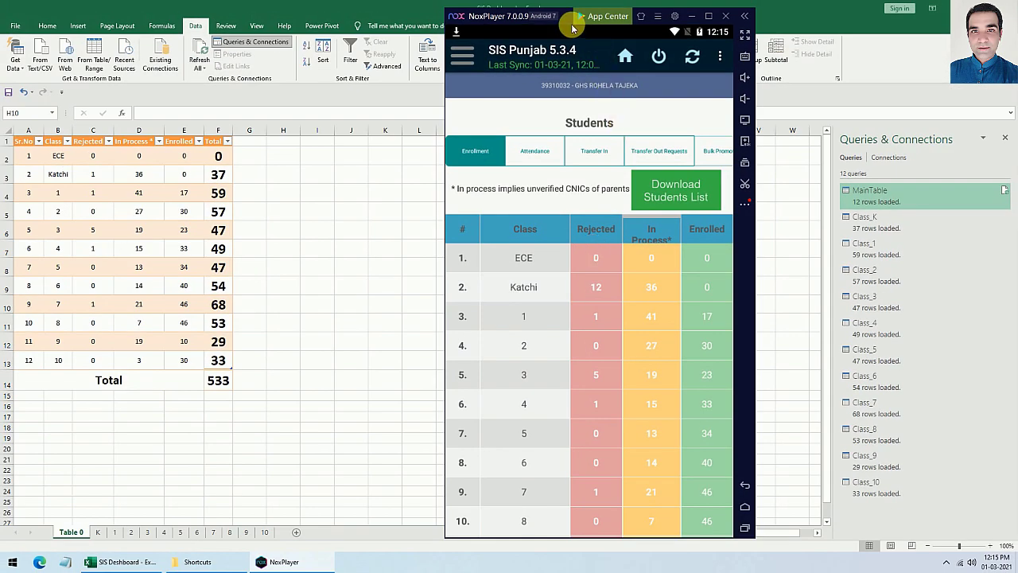
left_click_drag(563, 22, 563, 22)
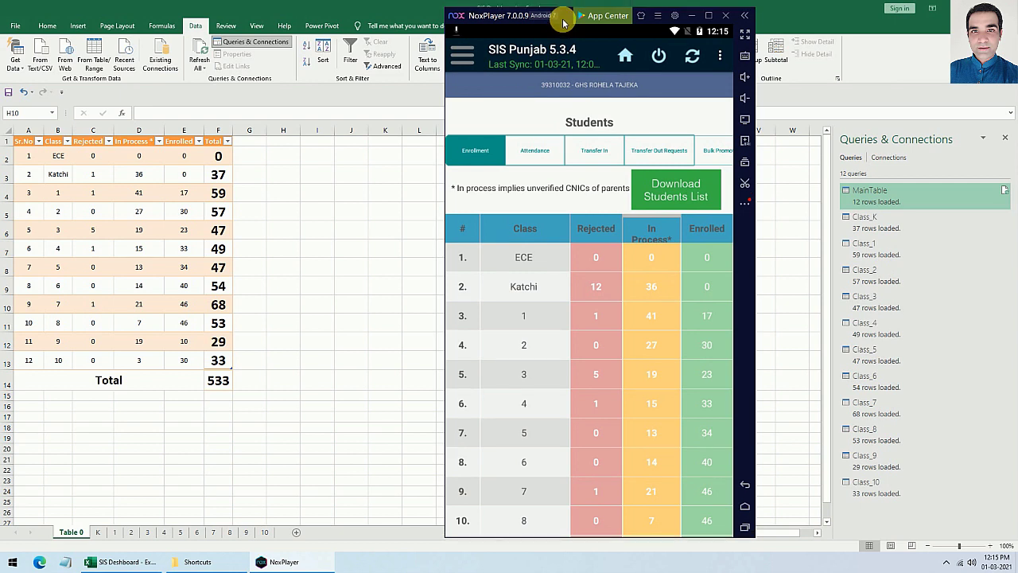
left_click(728, 15)
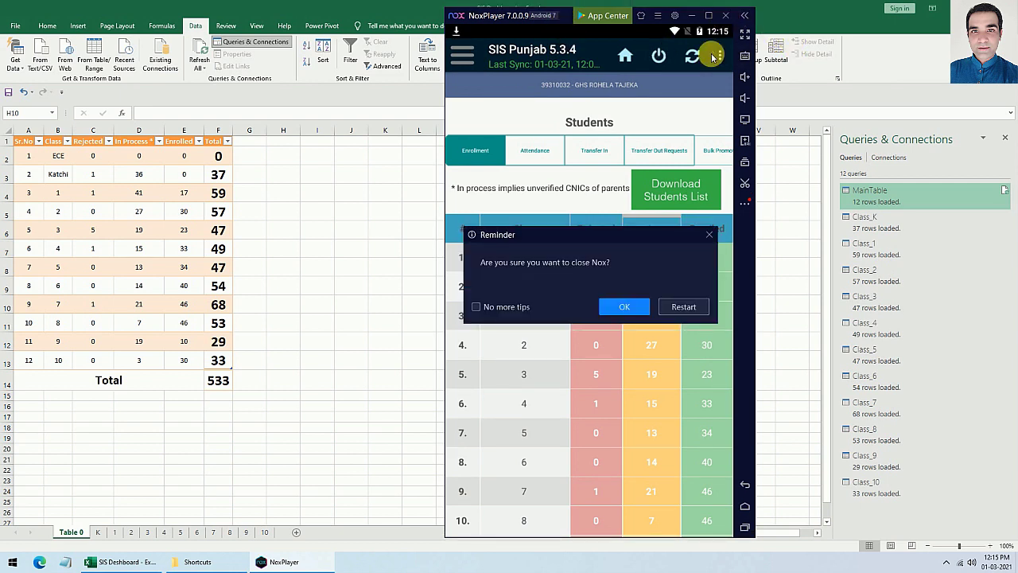
left_click(614, 305)
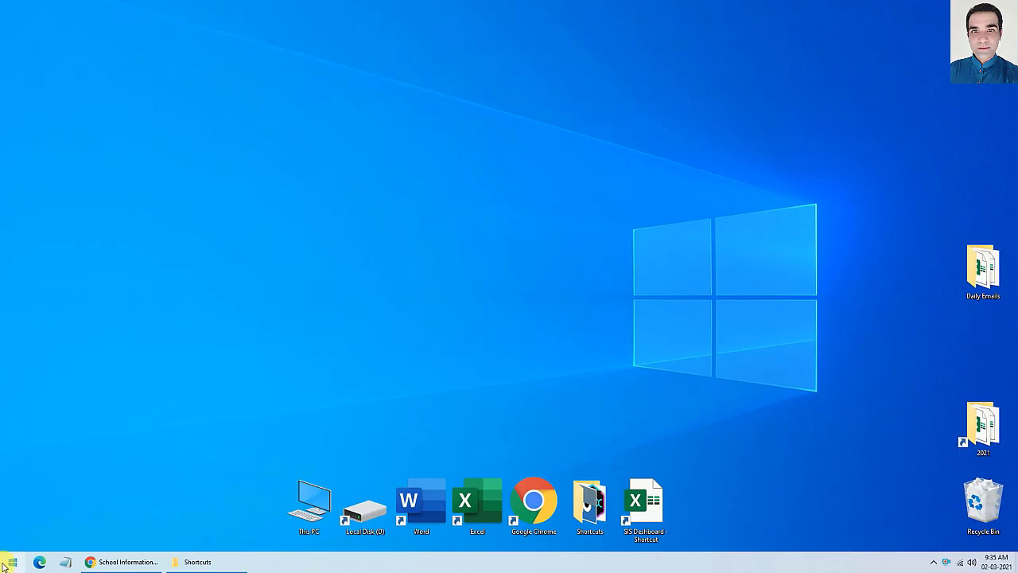
Step: Launch Excel 2007 and start a From Web query, enlarging the query window
left_click(12, 562)
type("exc")
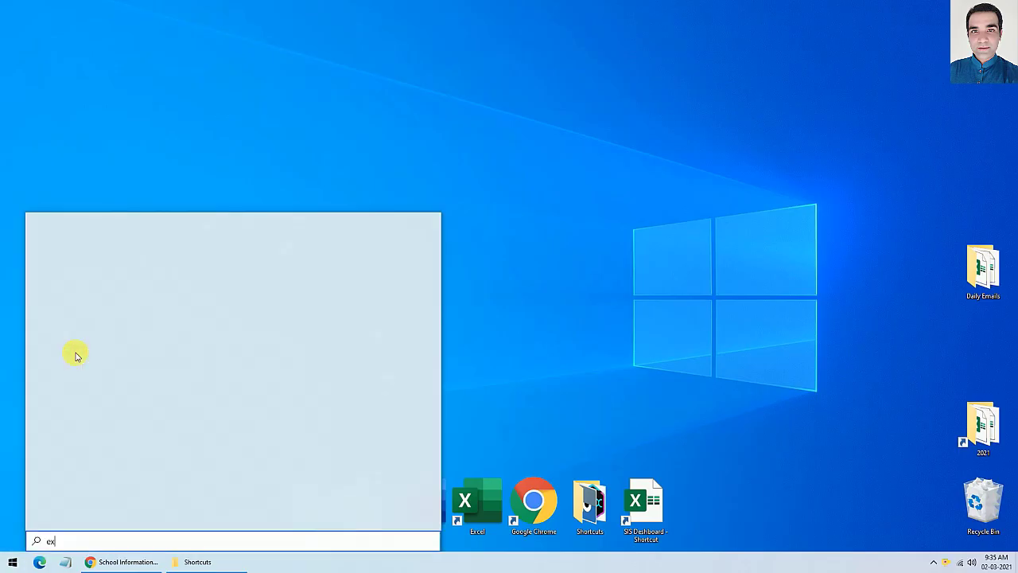
left_click(109, 312)
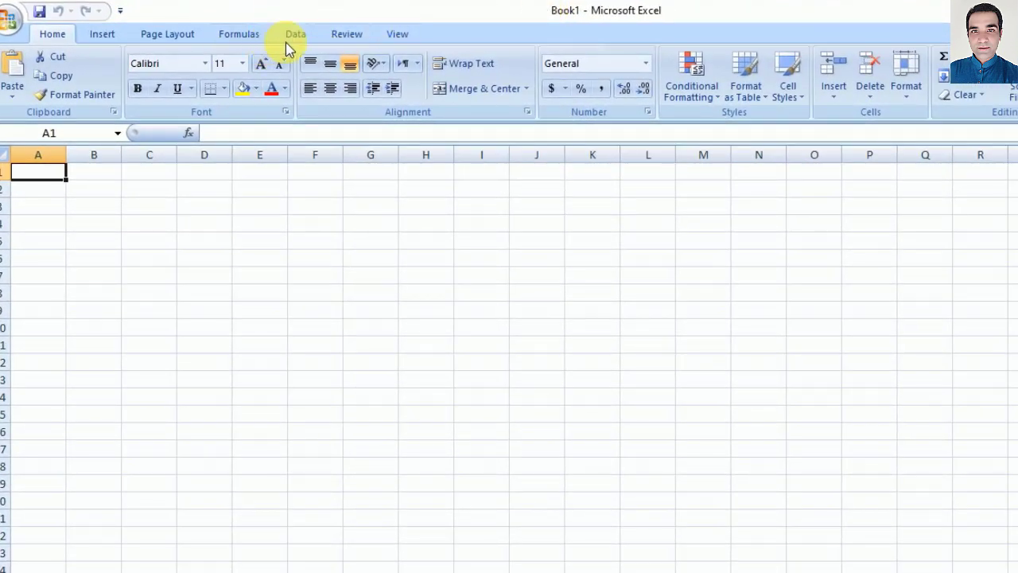
left_click(302, 35)
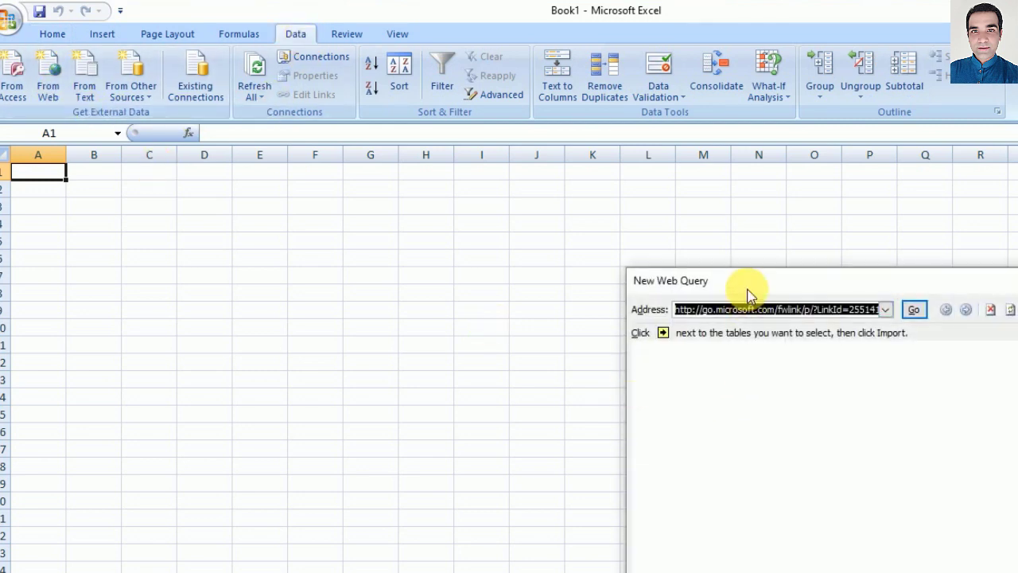
left_click_drag(748, 280, 481, 142)
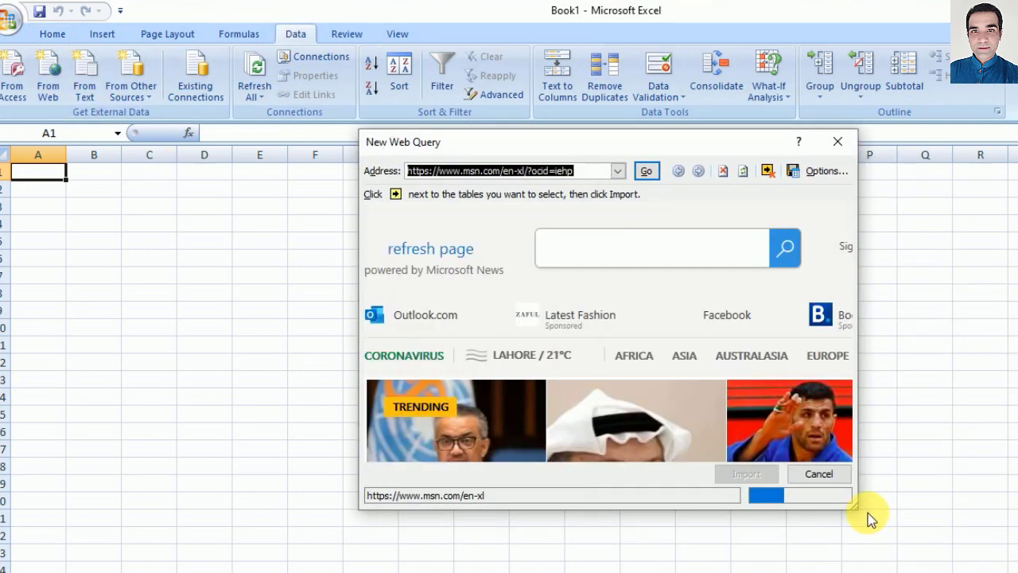
left_click_drag(863, 518, 1017, 572)
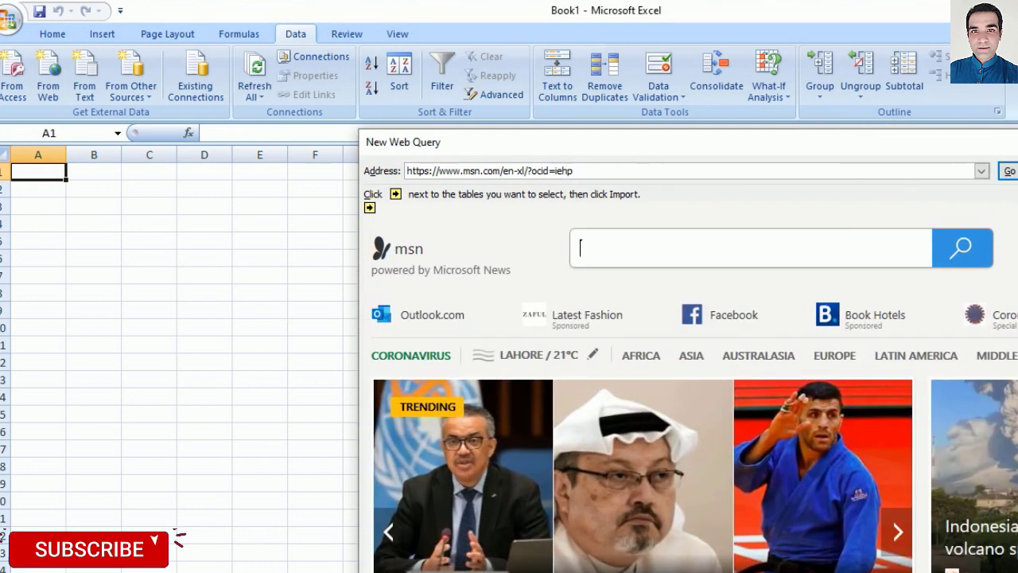
left_click_drag(672, 144, 489, 113)
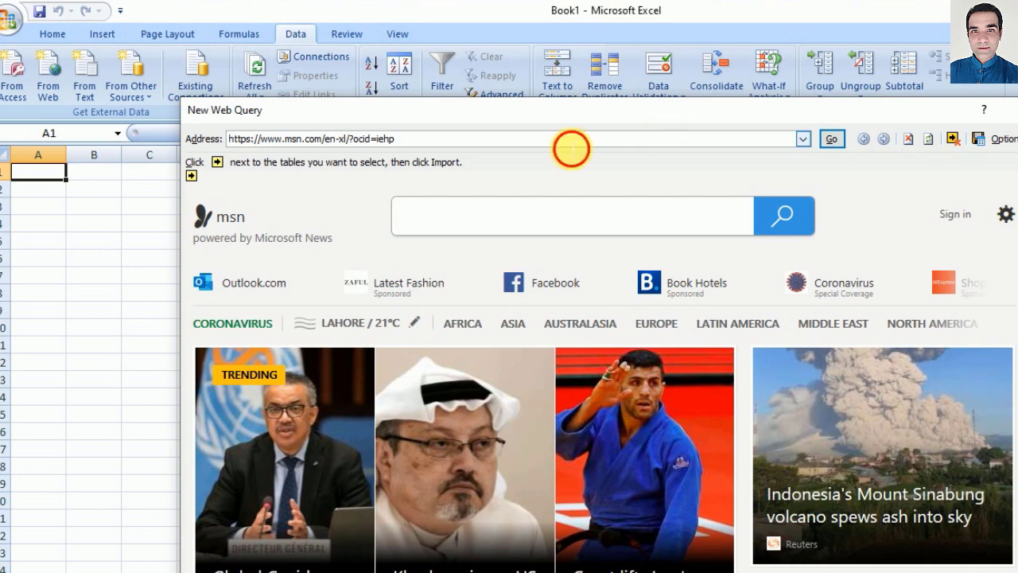
left_click(236, 139)
type("https://sis.punjab.gov.pk/")
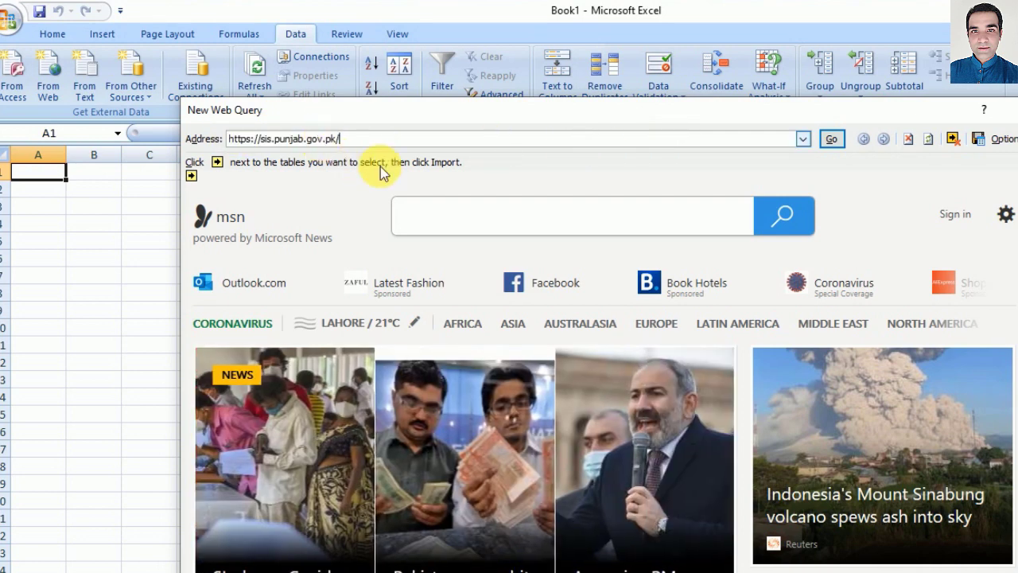
key("Return")
left_click(493, 450)
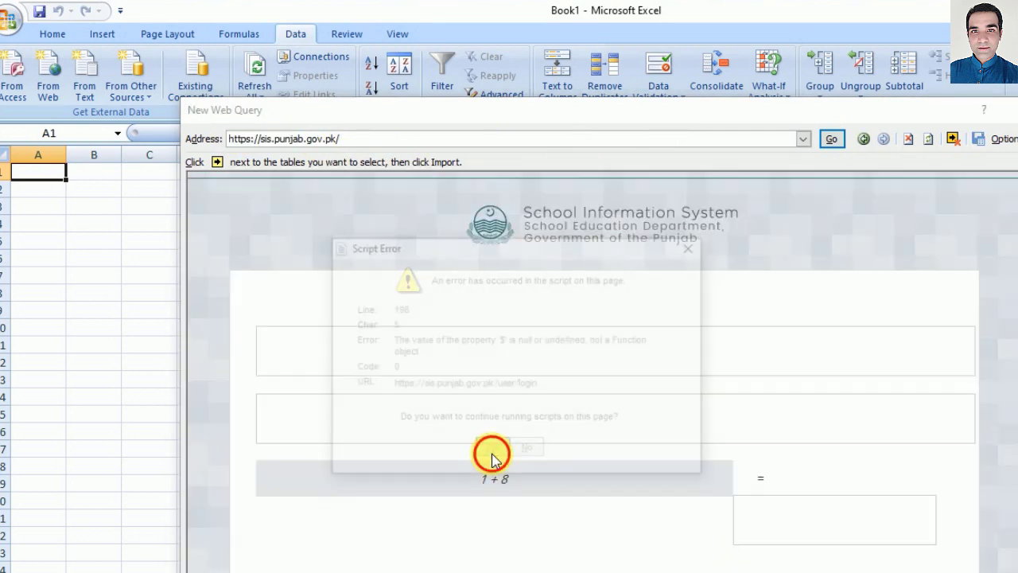
left_click(492, 451)
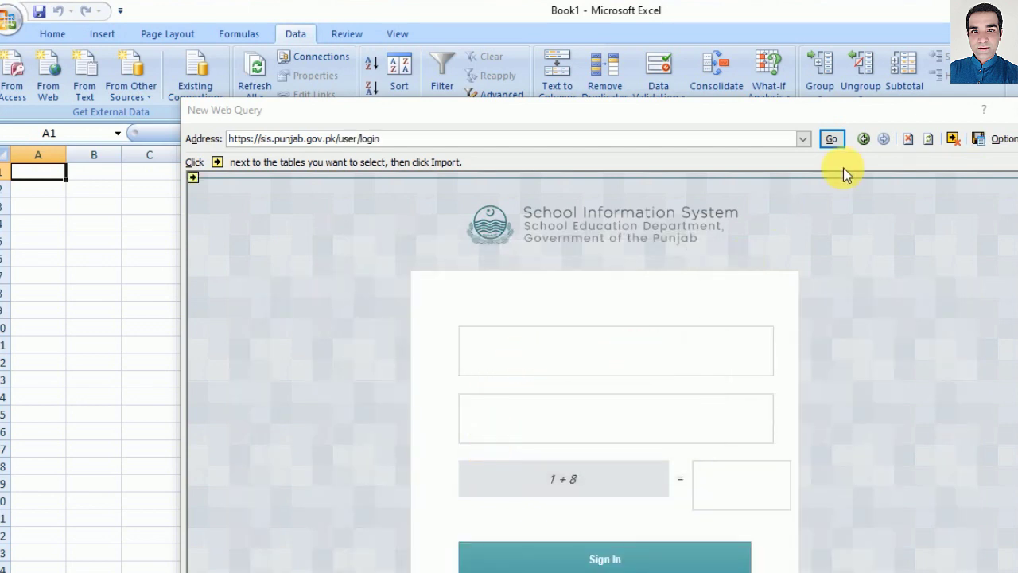
Step: Sign in to the SIS dashboard past repeated script errors, then close the query without importing
left_click(908, 155)
scroll(636, 342, "down", 2)
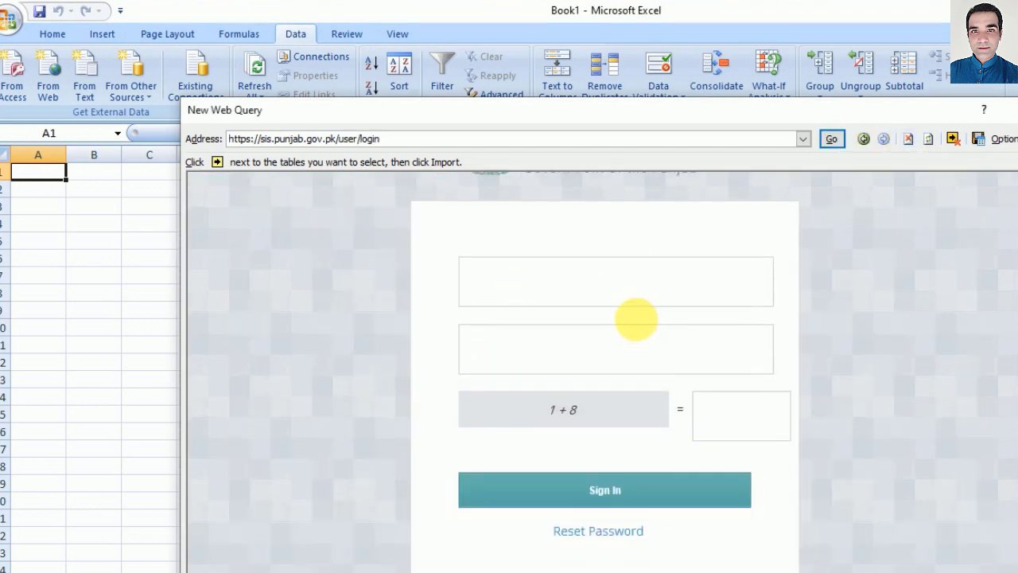
left_click(643, 291)
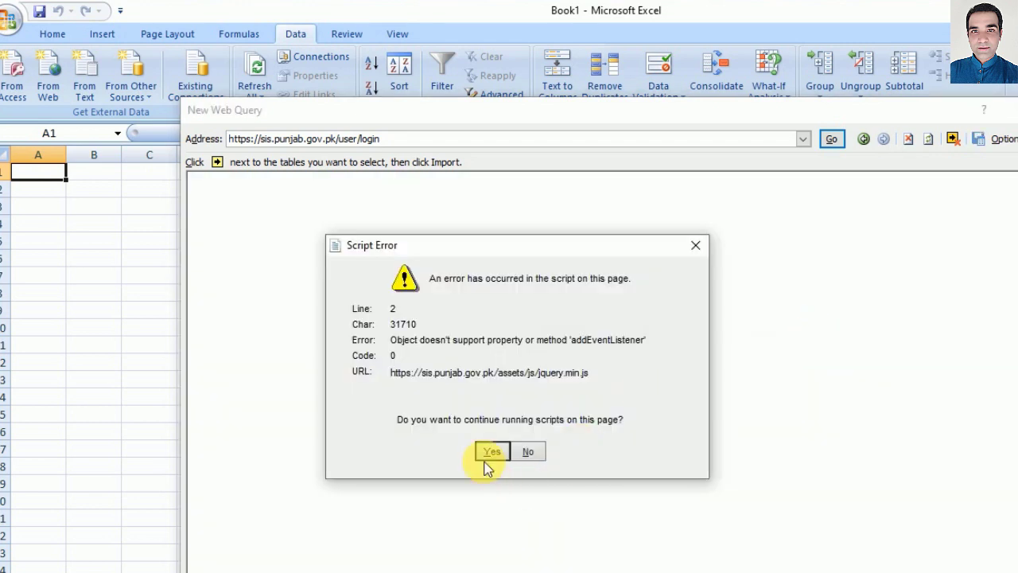
left_click(488, 450)
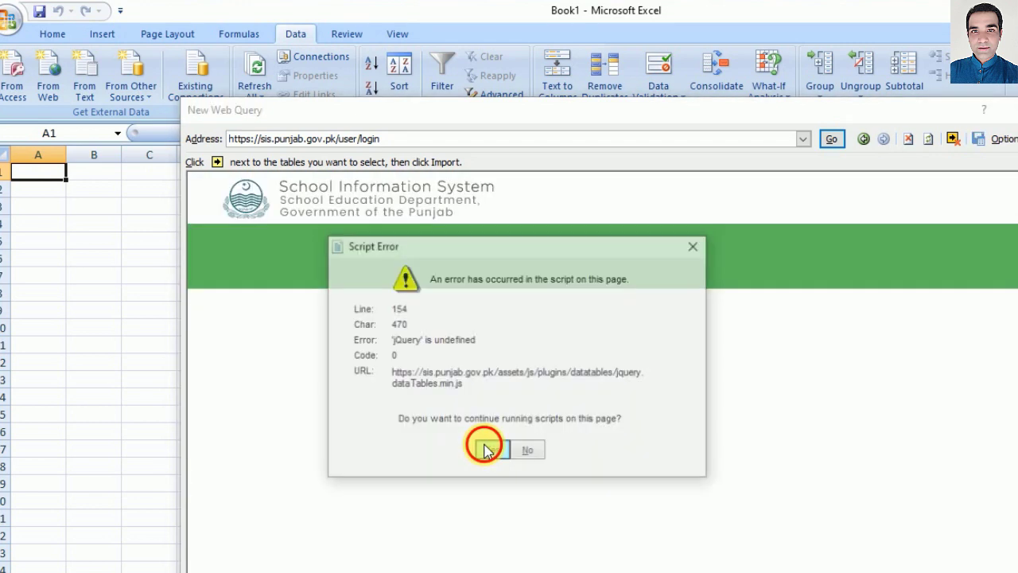
left_click(488, 450)
left_click(488, 450)
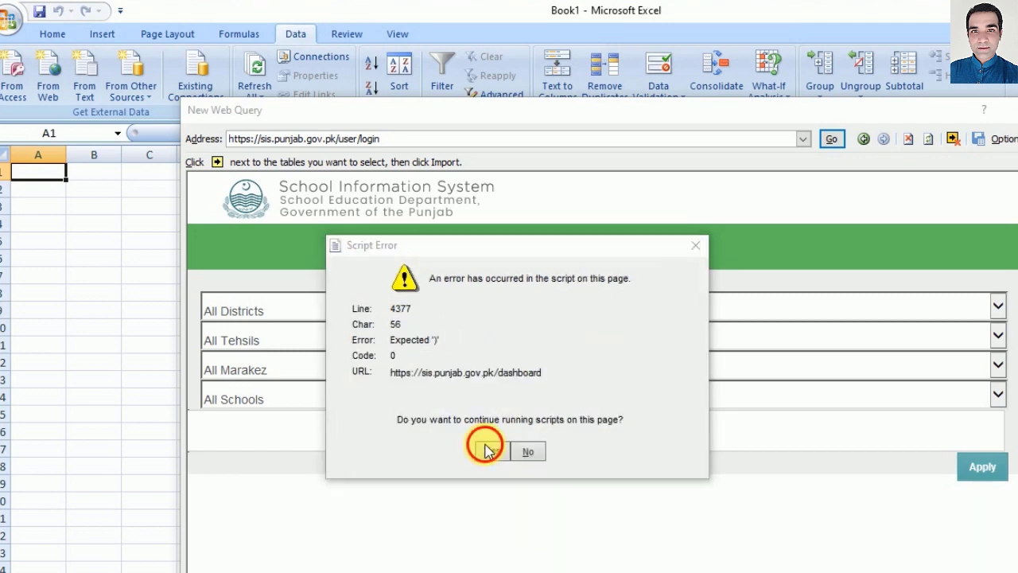
left_click(489, 451)
left_click(488, 450)
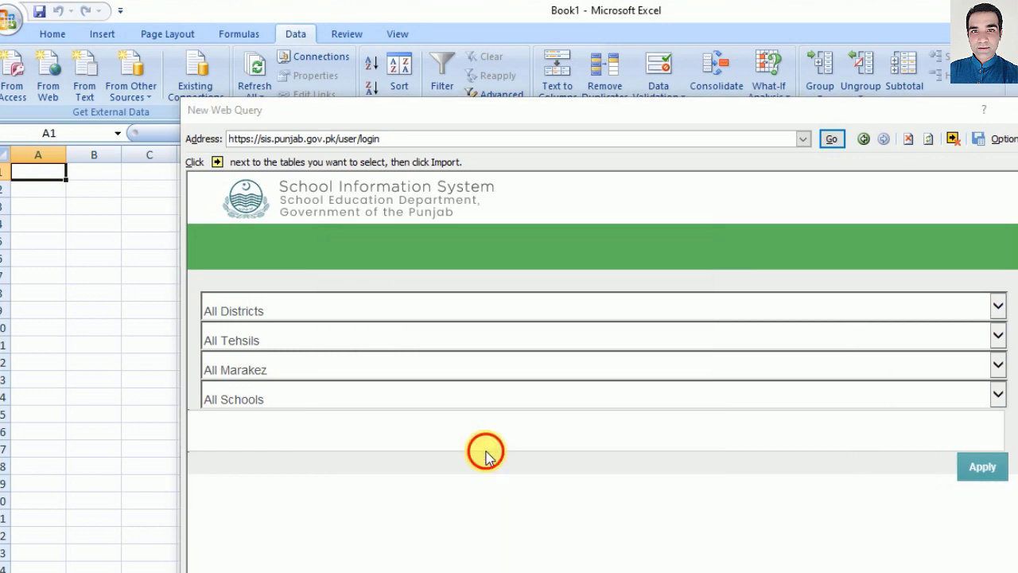
left_click(487, 450)
left_click(487, 450)
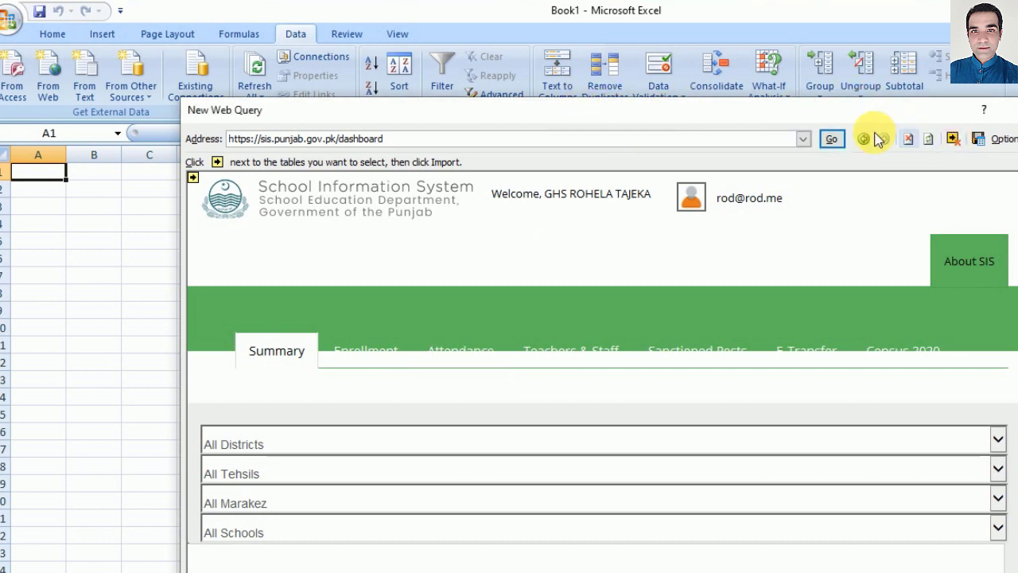
mouse_move(846, 120)
left_mouse_down()
mouse_move(754, 52)
mouse_move(790, 59)
left_mouse_up()
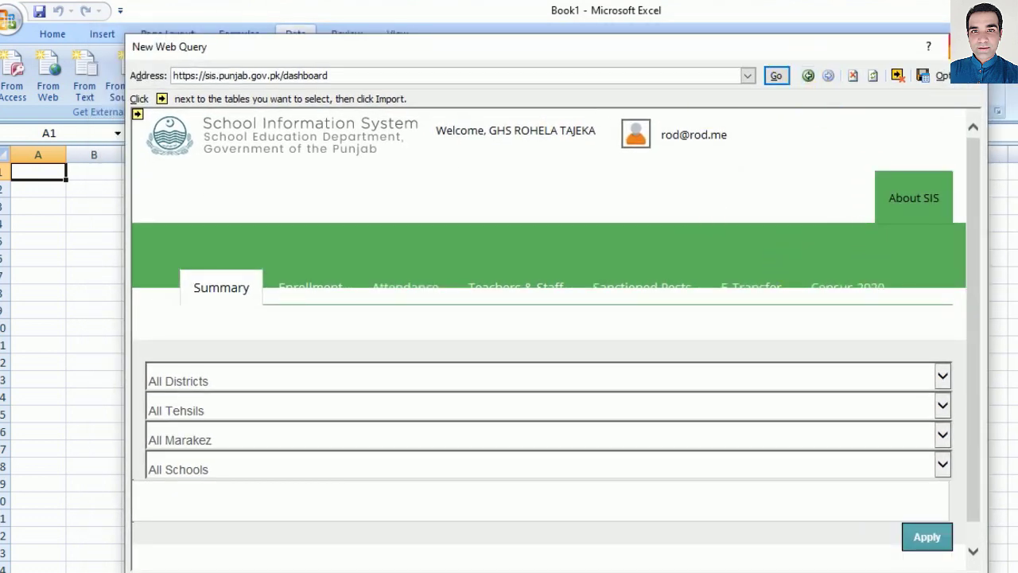
left_click(963, 46)
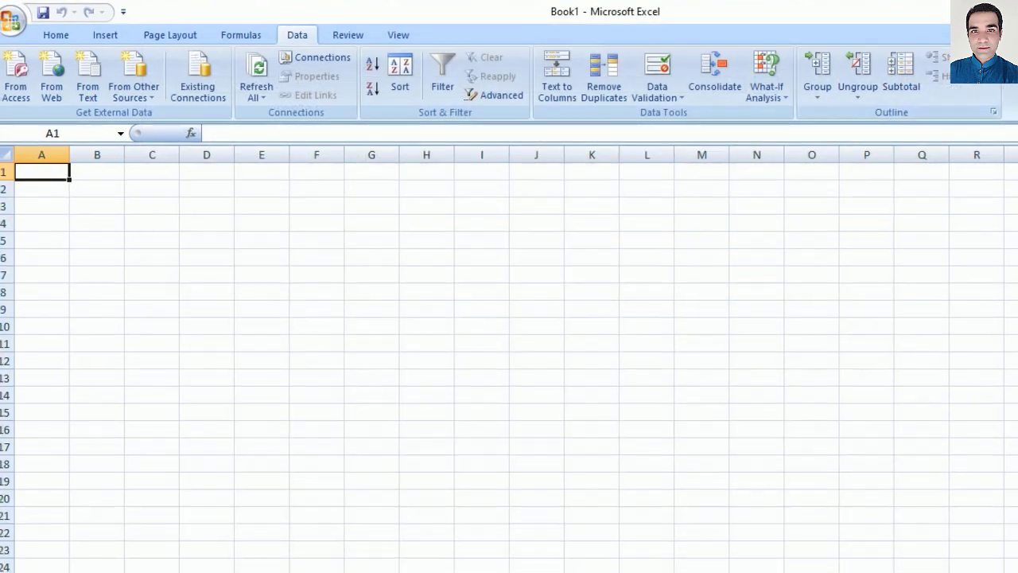
Step: Close Excel and refresh the desktop
left_click(984, 8)
left_click(932, 71)
right_click(624, 91)
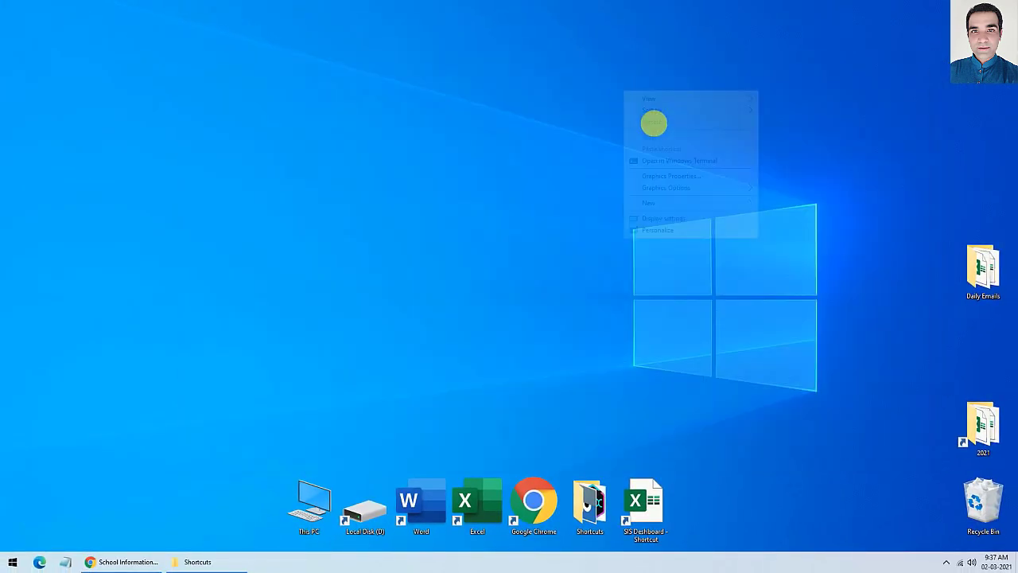
left_click(652, 119)
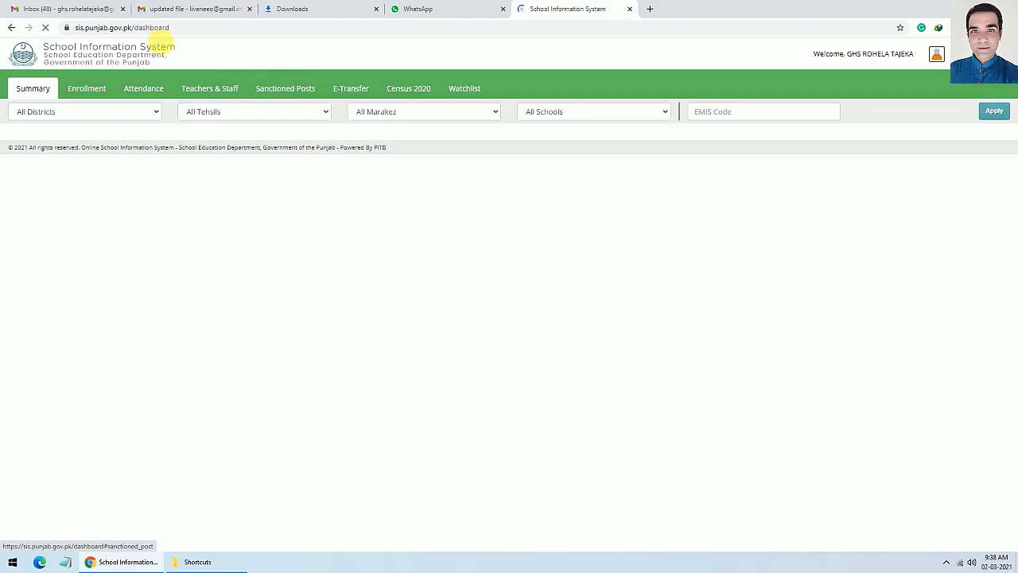
Step: Change Chrome's address from the dashboard to the students/listing page
left_click(205, 28)
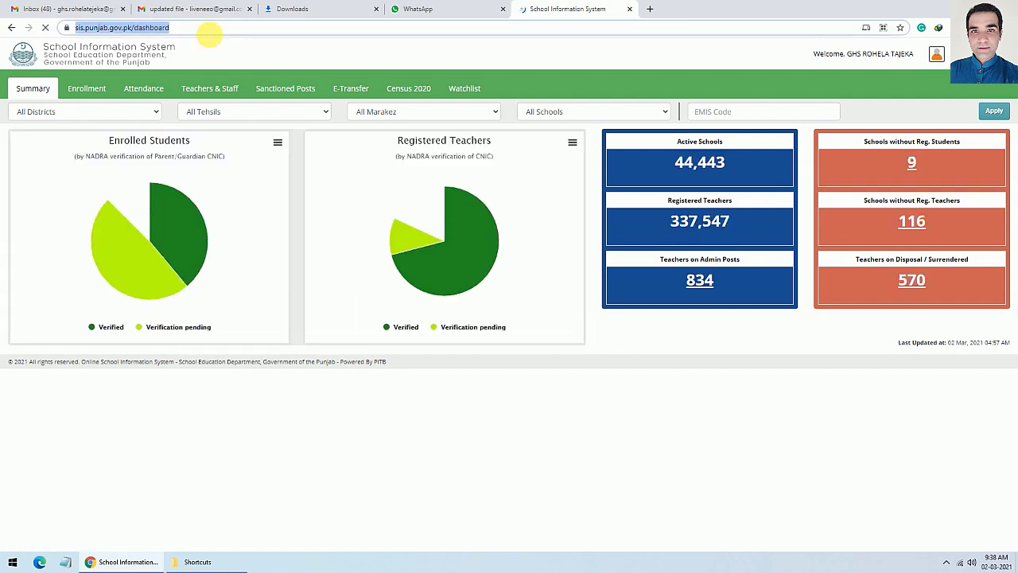
left_click(229, 29)
double_click(182, 32)
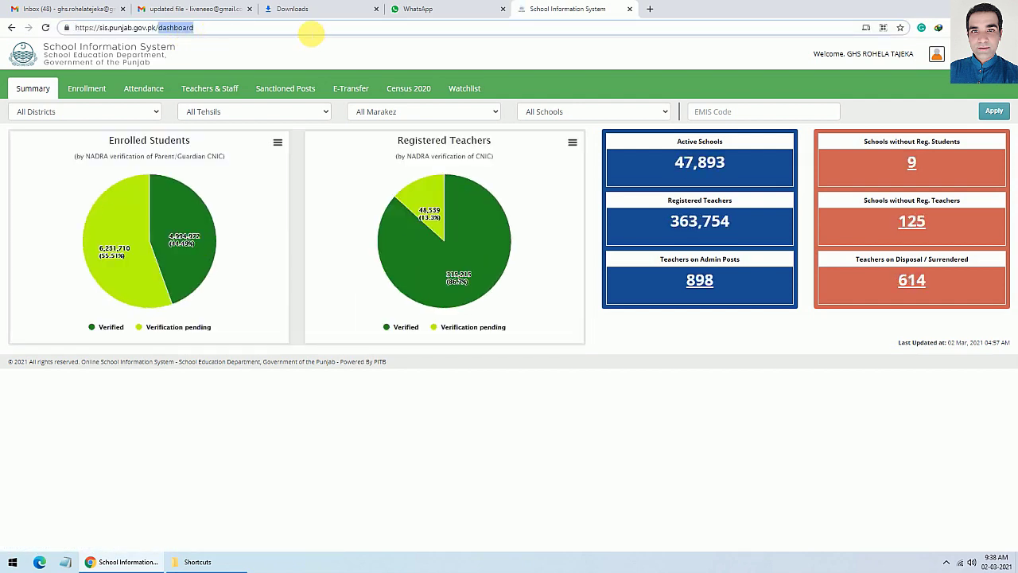
type("stu")
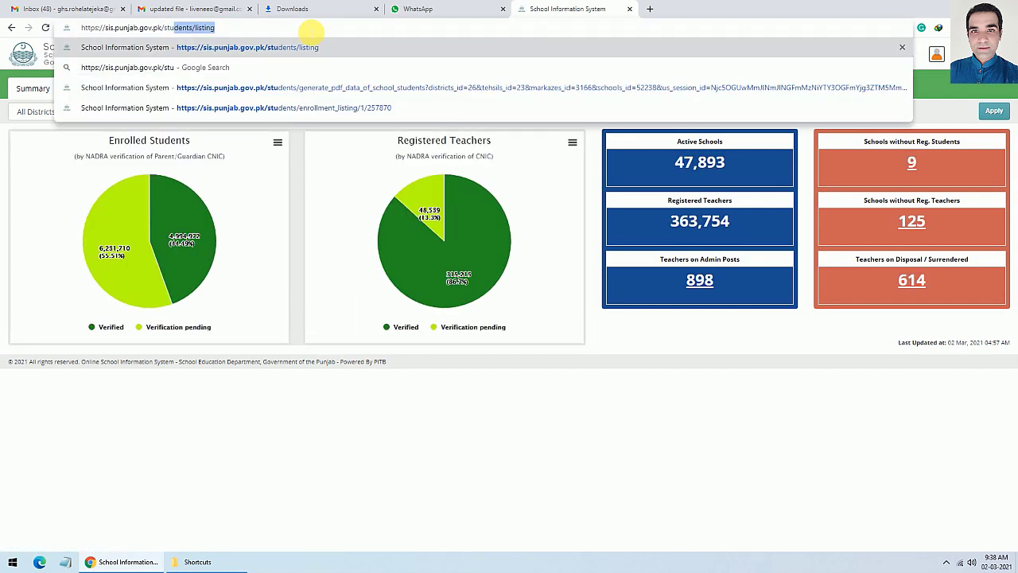
left_click(310, 47)
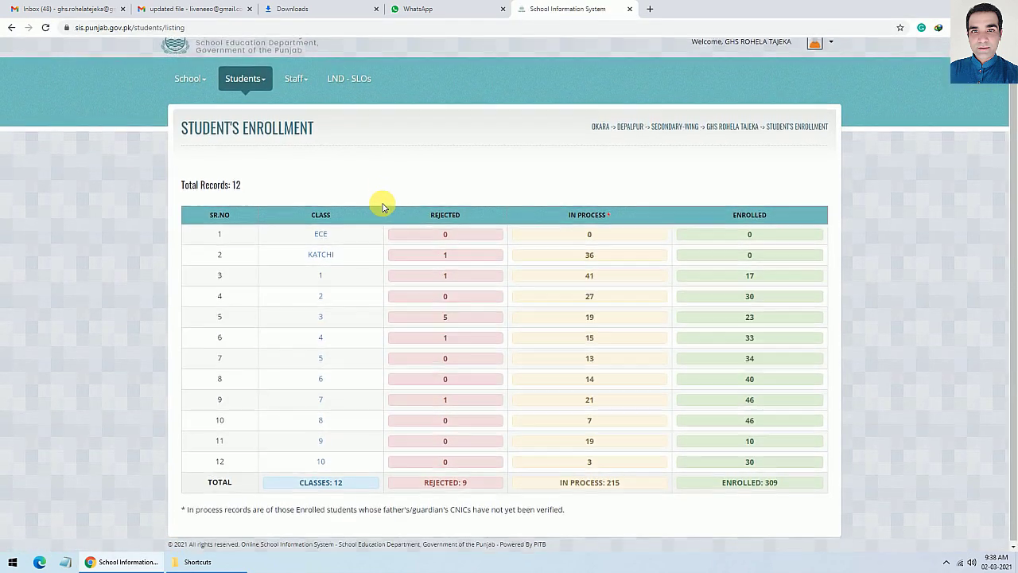
Step: Copy the students/listing page address and minimize Chrome
left_click(211, 29)
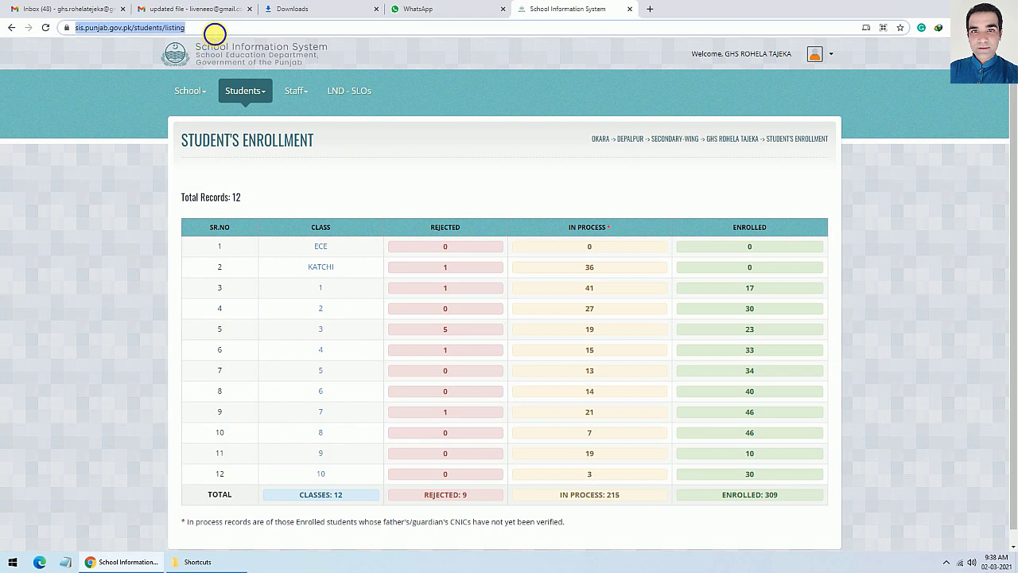
right_click(211, 31)
left_click(248, 106)
left_click(948, 8)
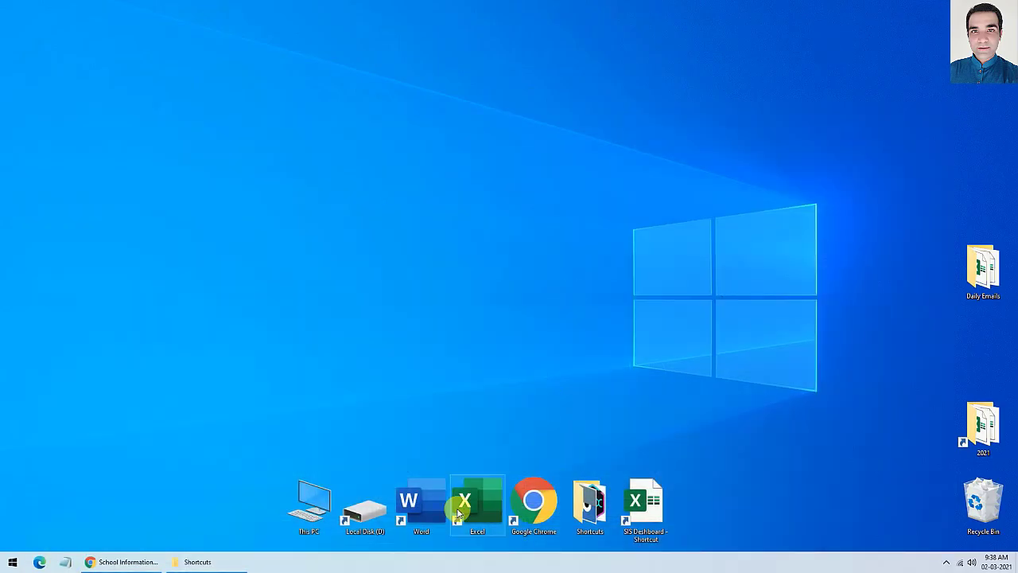
Step: Launch Excel and open a blank workbook
double_click(476, 509)
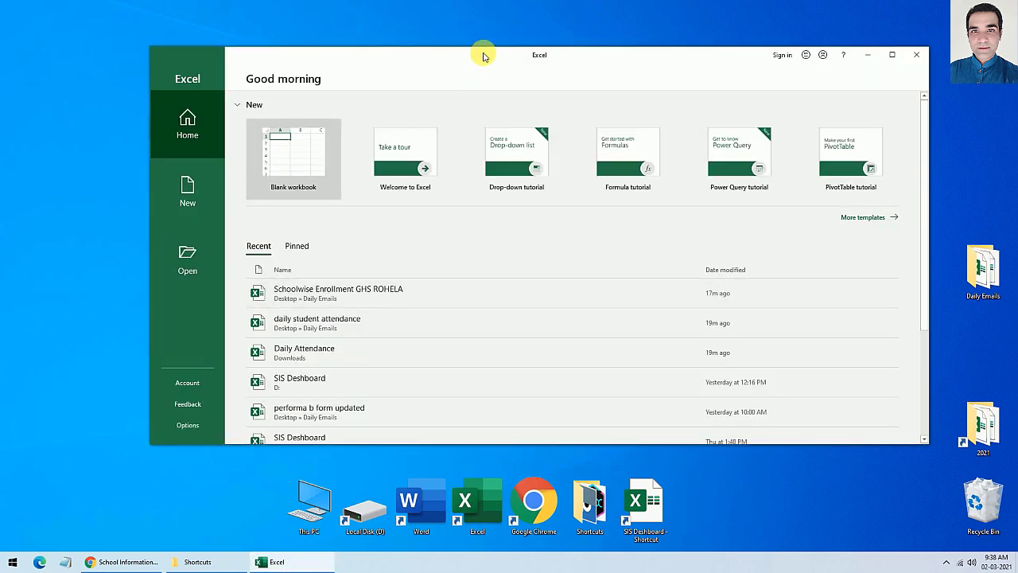
double_click(482, 50)
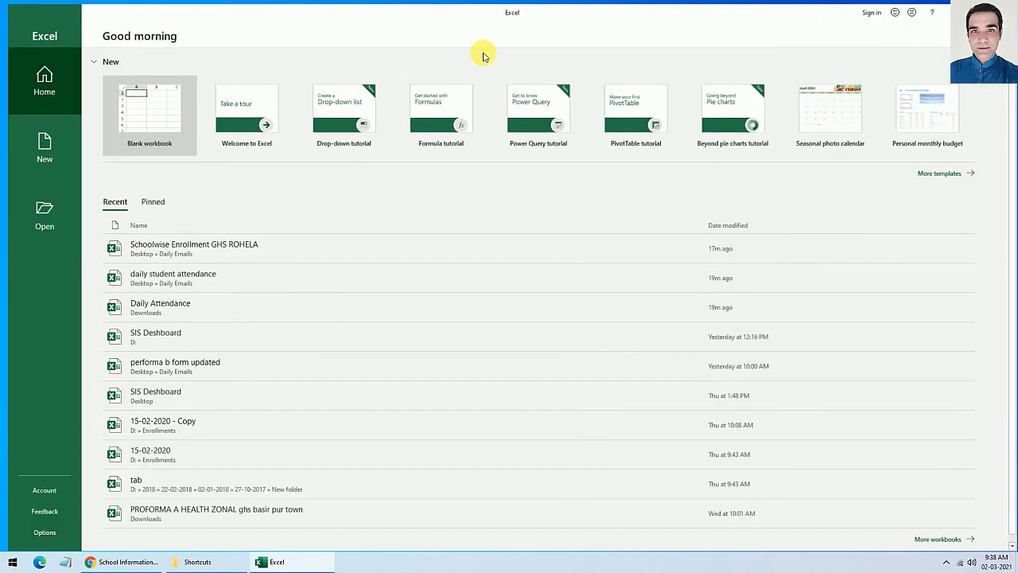
left_click(109, 162)
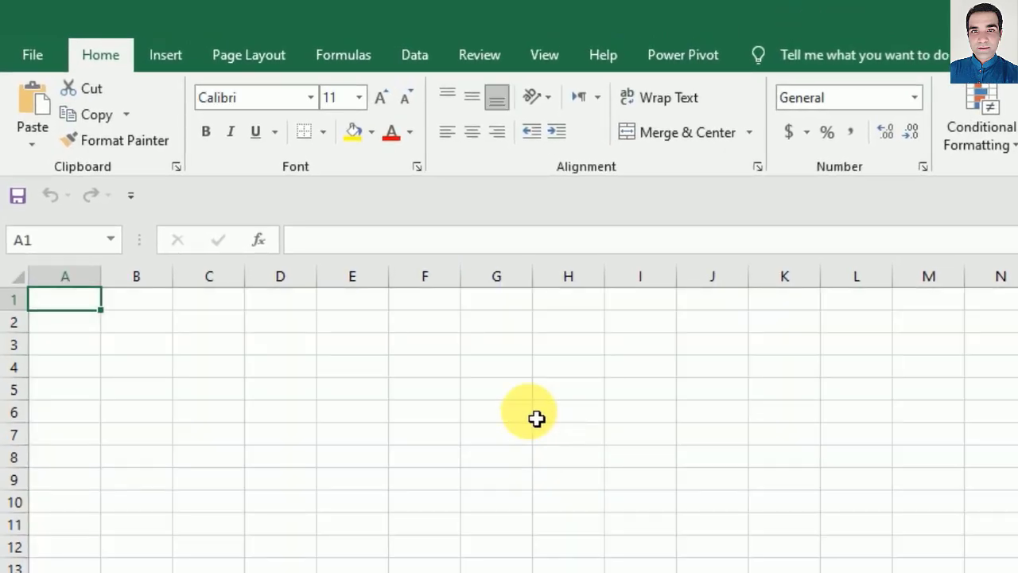
Step: Import From Web the pasted students/listing address and preview its Table 0
left_click(433, 66)
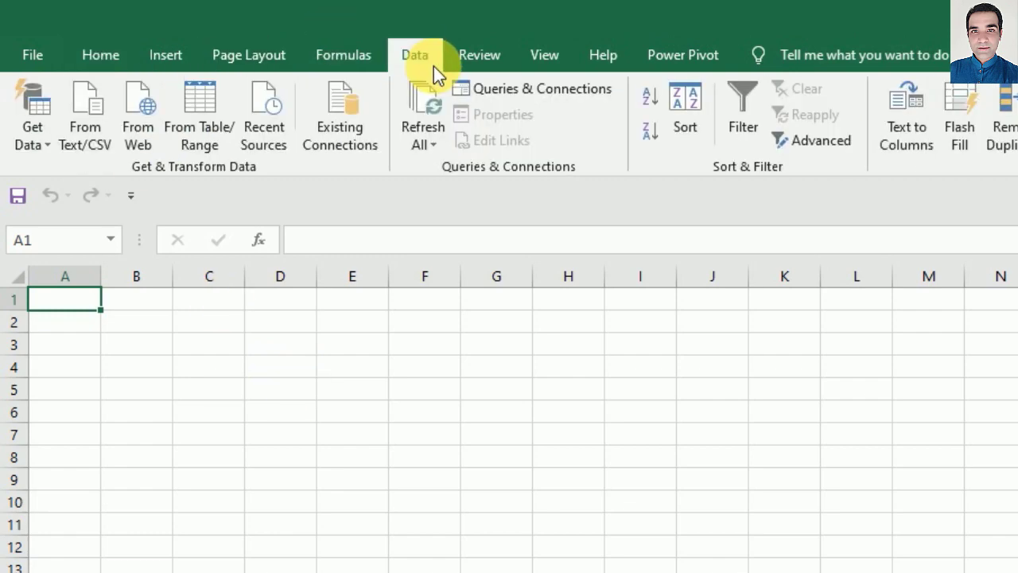
left_click(139, 104)
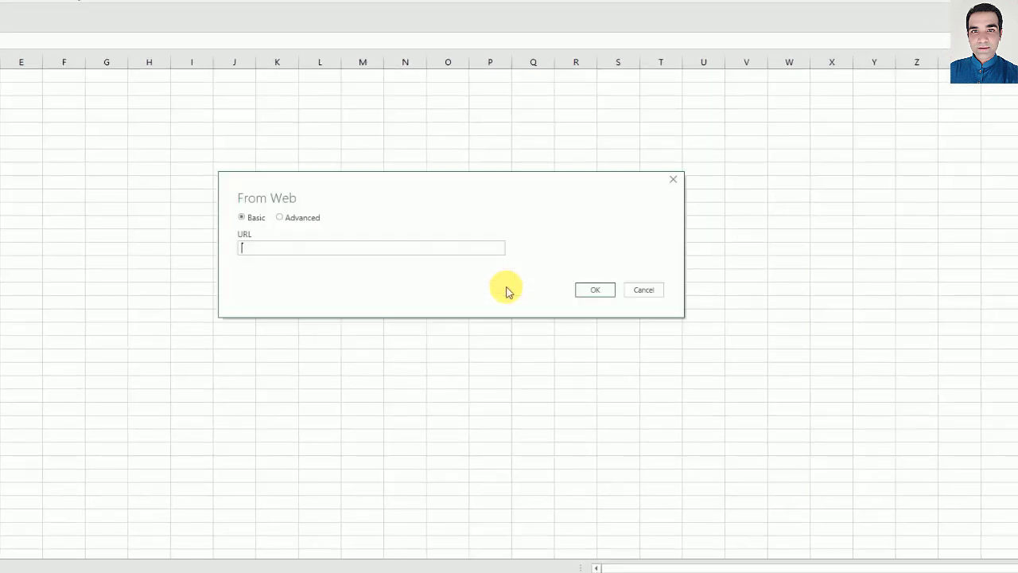
right_click(368, 257)
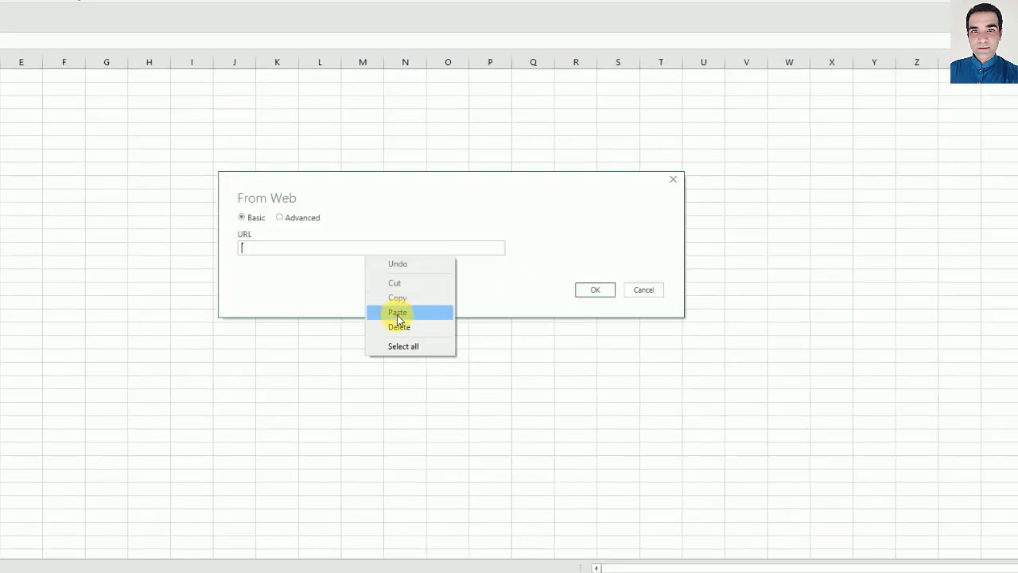
left_click(396, 312)
left_click(585, 299)
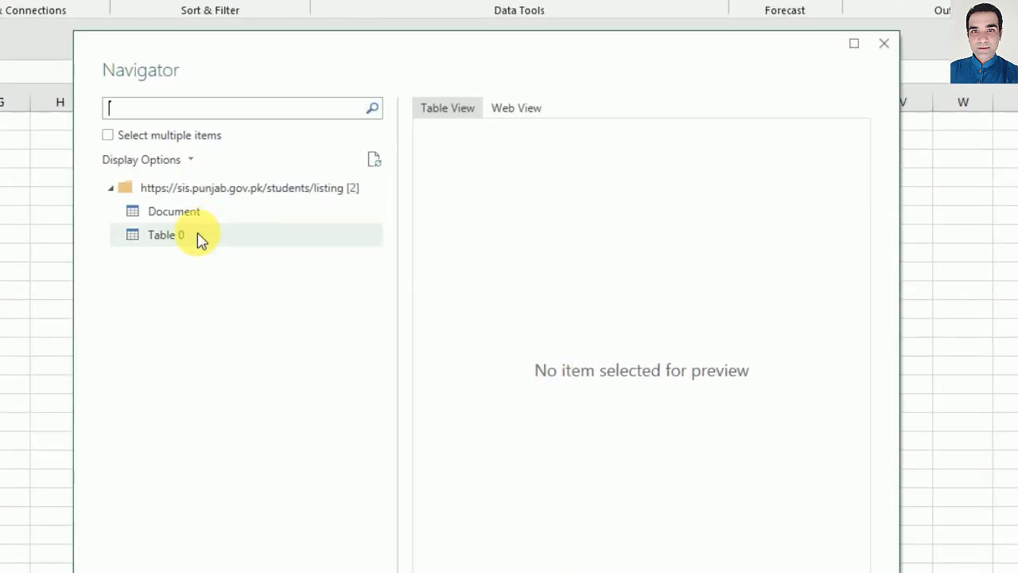
left_click(195, 237)
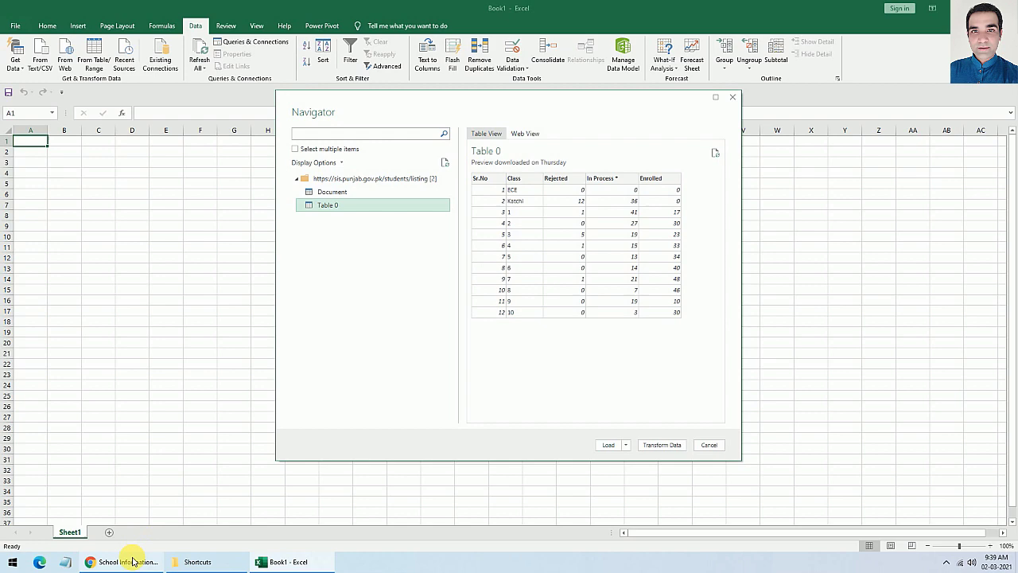
Step: Arrange Chrome's enrollment page and Excel's Navigator so both are visible
left_click(133, 561)
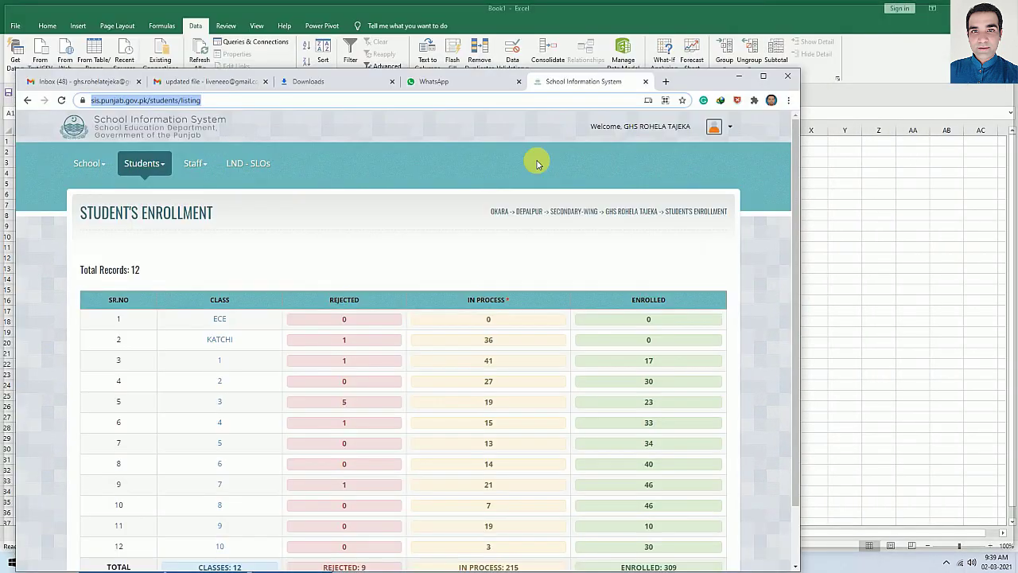
left_click_drag(439, 77, 604, 225)
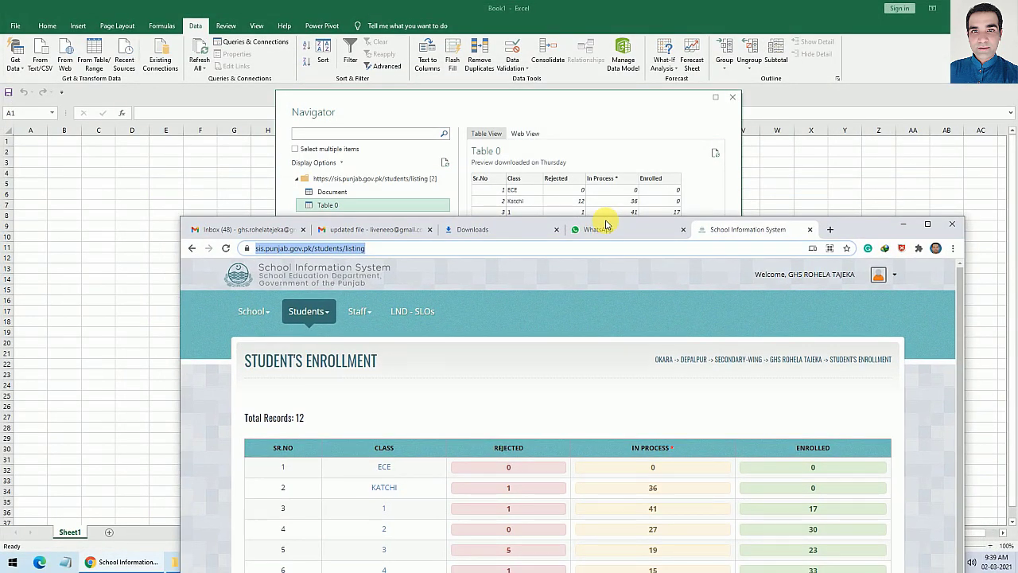
left_click_drag(604, 225, 908, 123)
left_click_drag(597, 101, 244, 81)
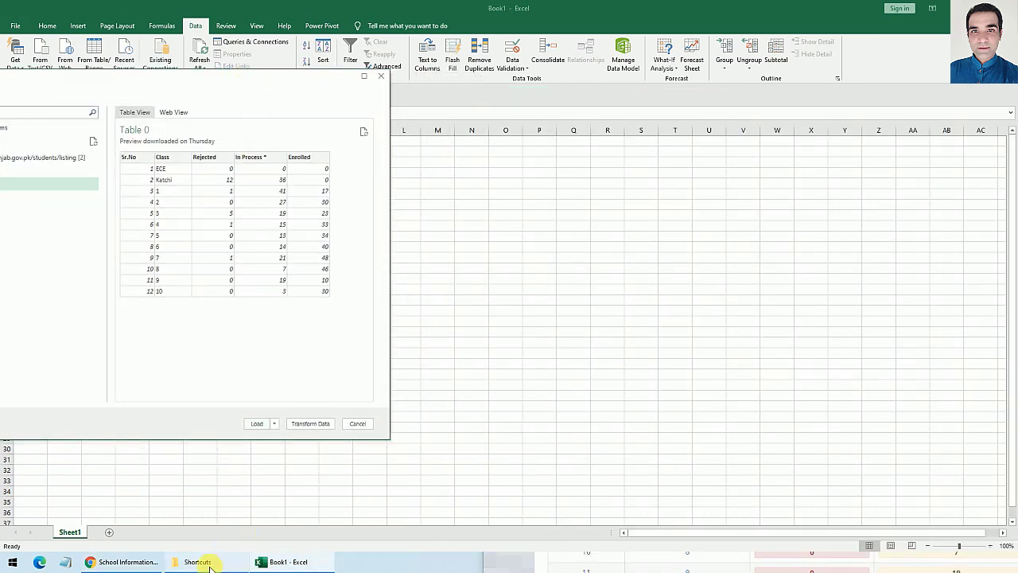
left_click(137, 563)
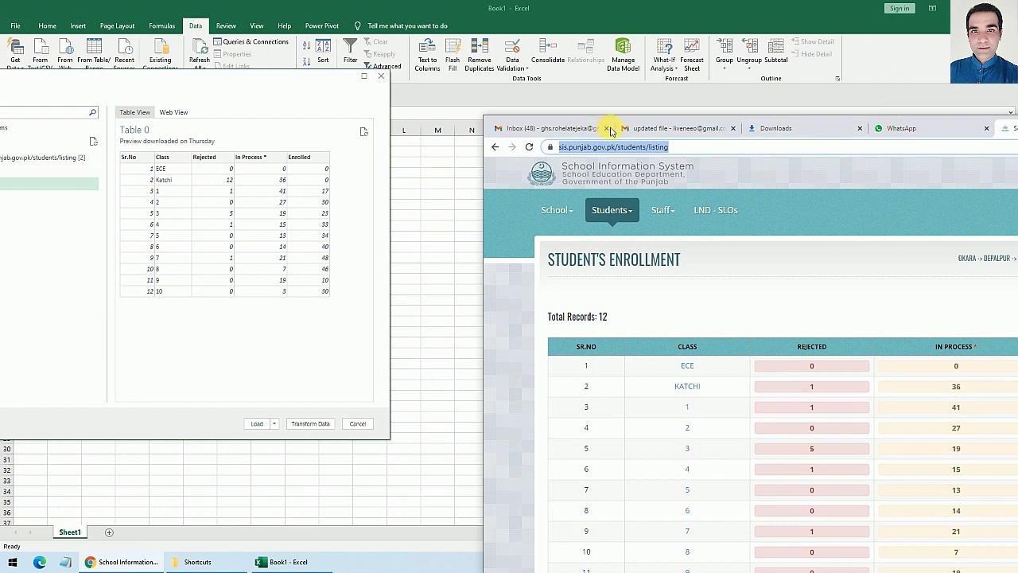
Step: Close the Inbox, updated file and Downloads tabs, and fit Chrome beside Excel to compare totals
left_click(608, 129)
left_click(608, 129)
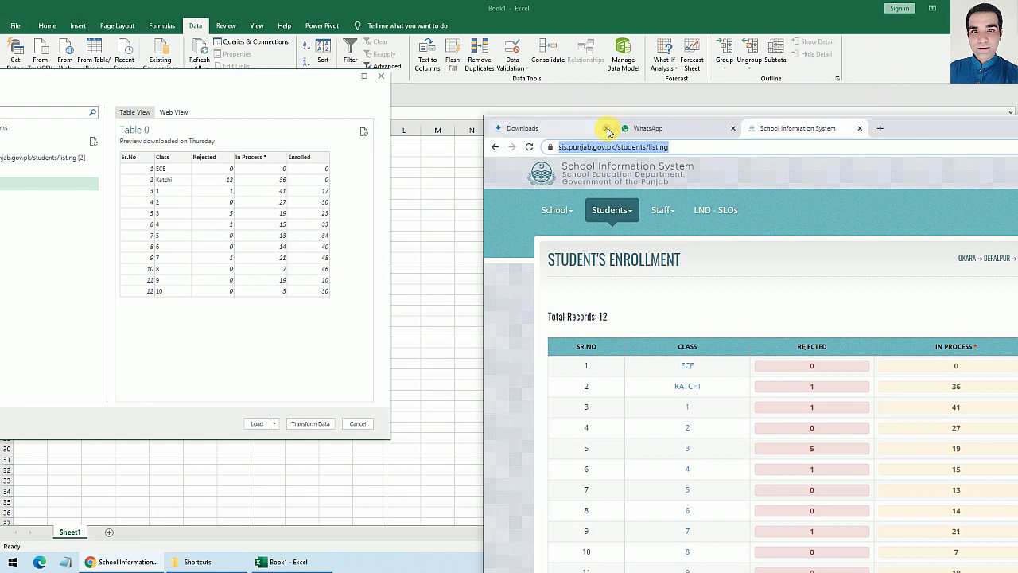
left_click(609, 129)
left_click_drag(963, 142, 874, 38)
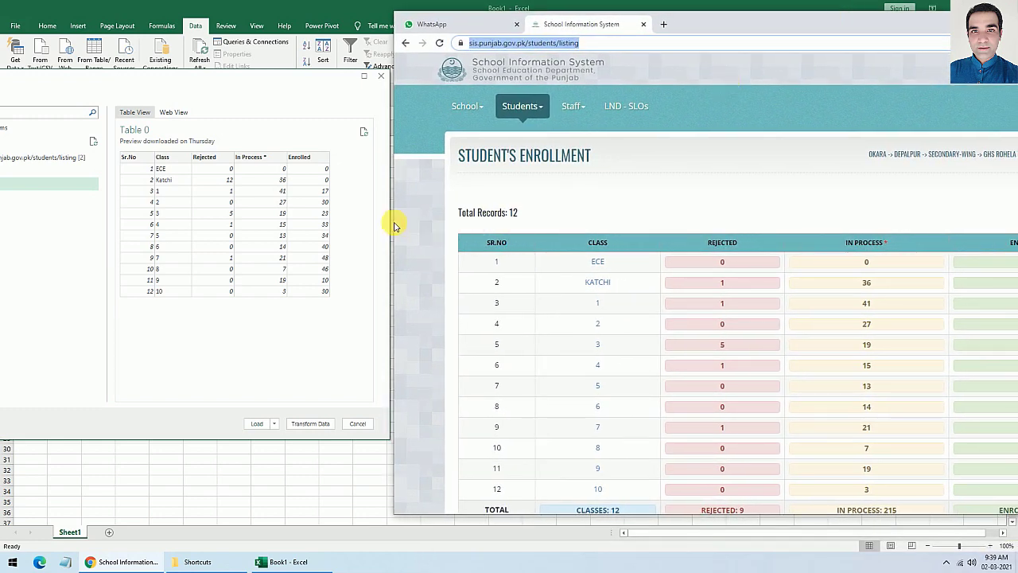
left_click_drag(400, 225, 682, 207)
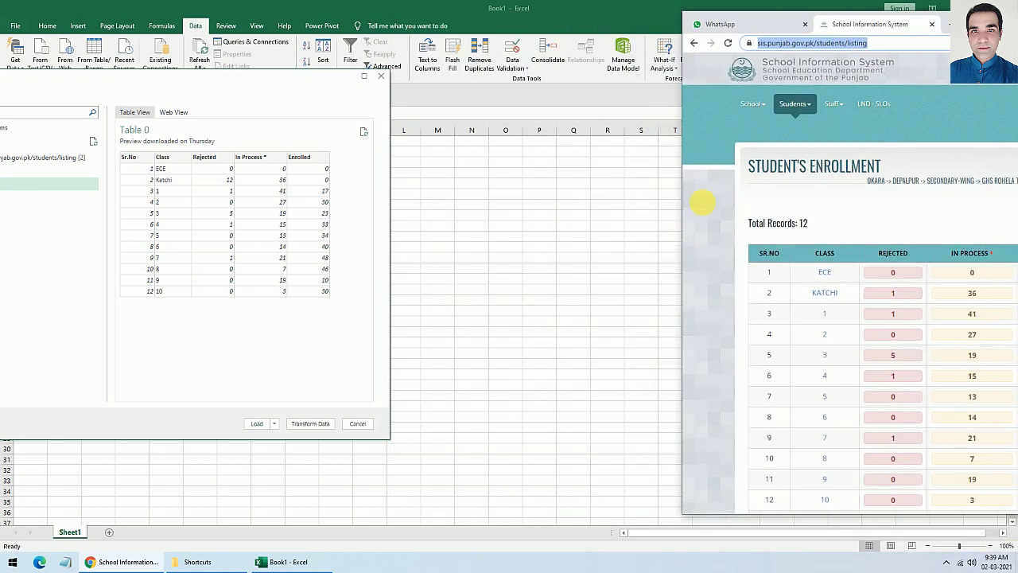
left_click_drag(949, 23, 754, 21)
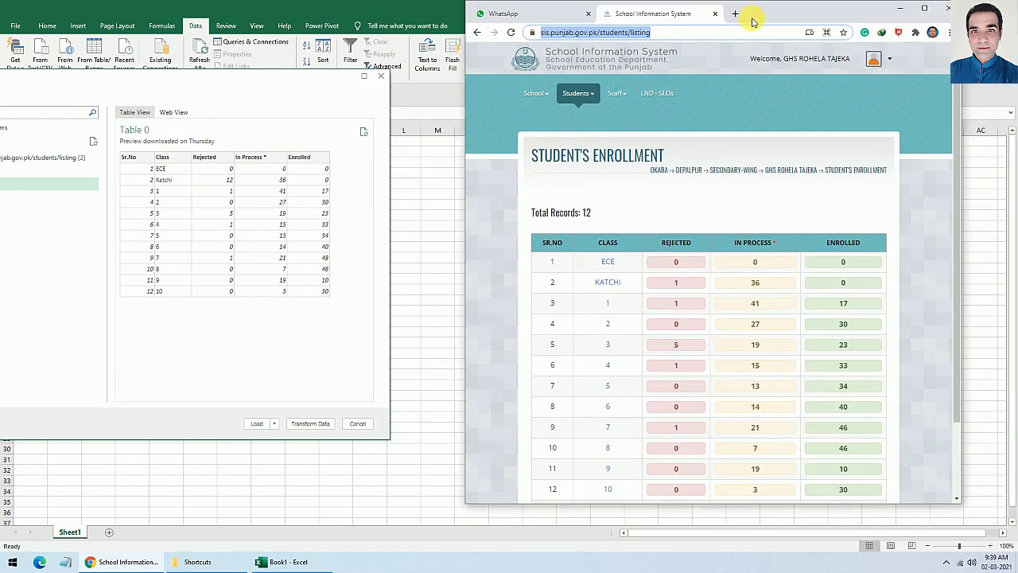
scroll(694, 264, "down", 2)
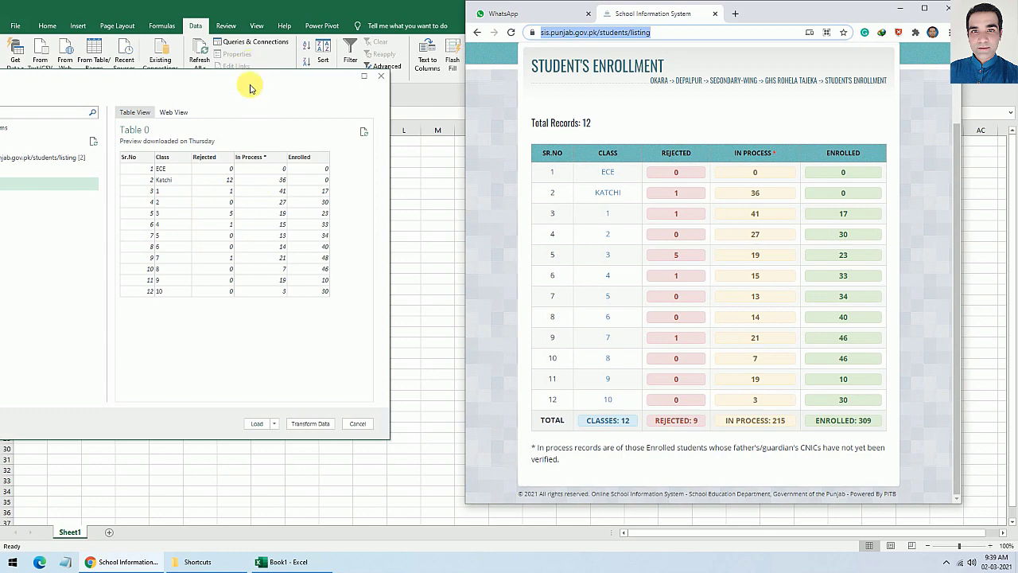
left_click_drag(249, 88, 452, 97)
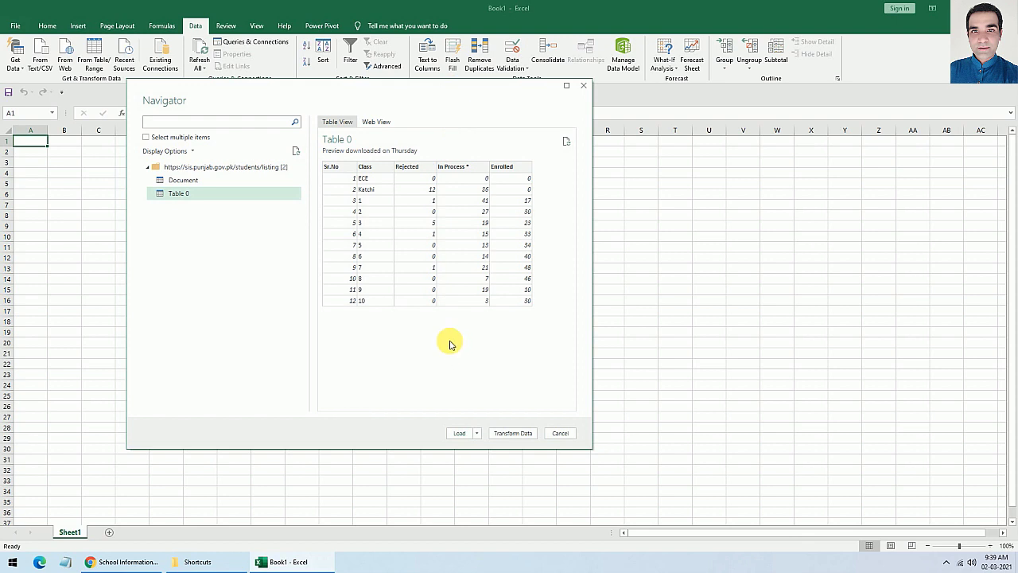
Step: Load Table 0 onto a new sheet and make data rows 2–13 slightly taller
left_click(459, 436)
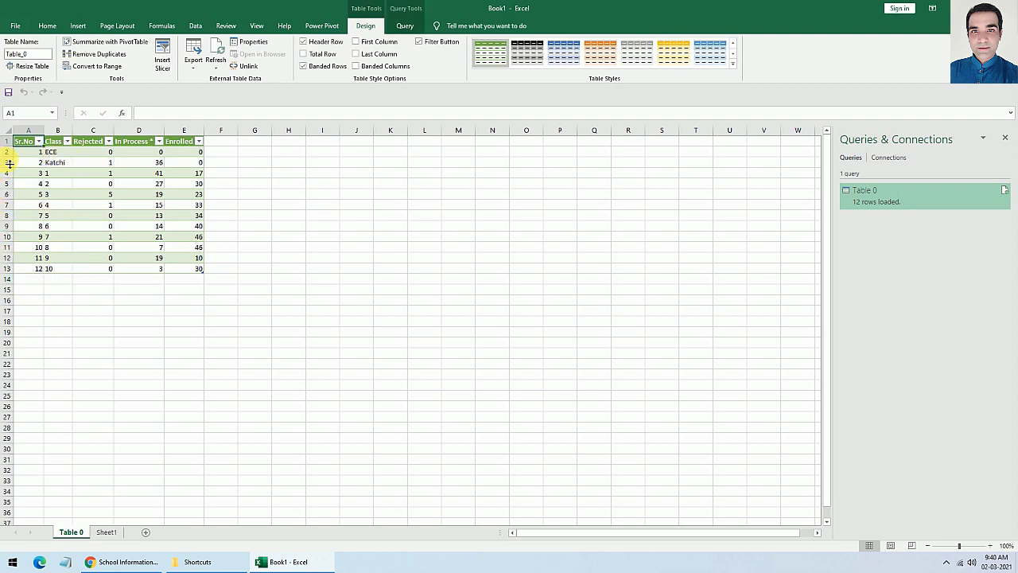
left_click_drag(7, 162, 7, 269)
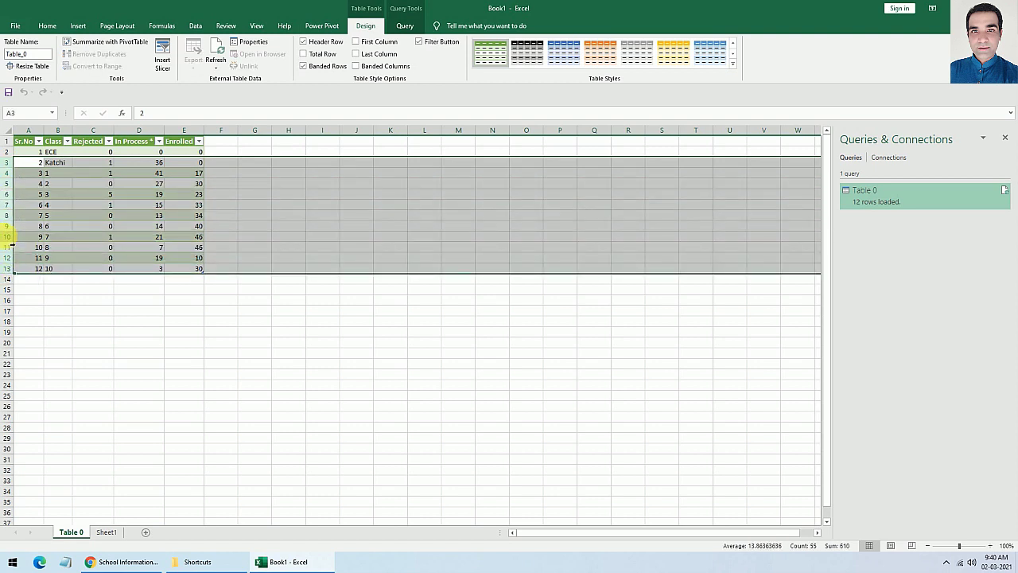
left_click(7, 236)
left_click_drag(7, 151, 7, 268)
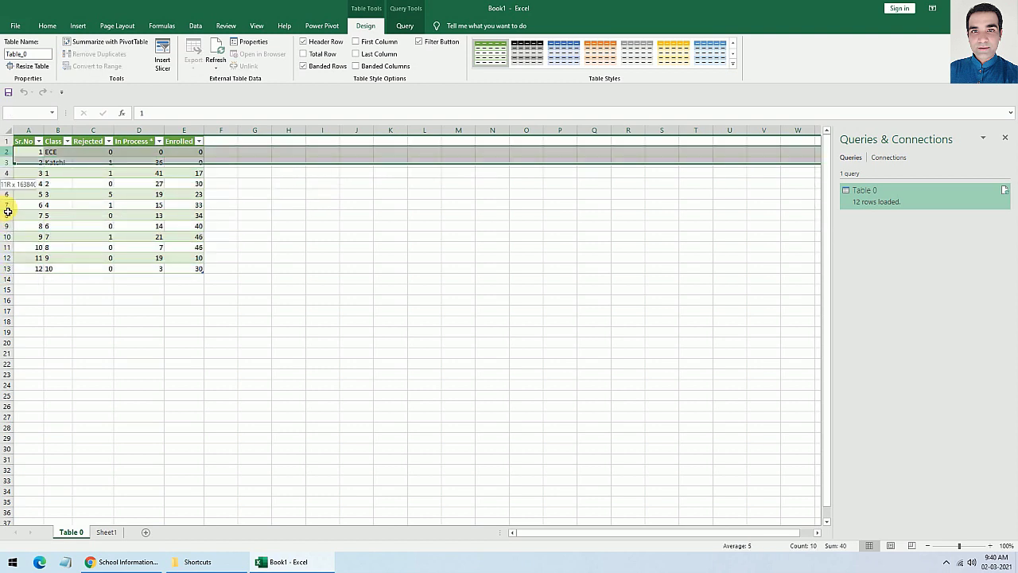
left_click_drag(9, 216, 10, 231)
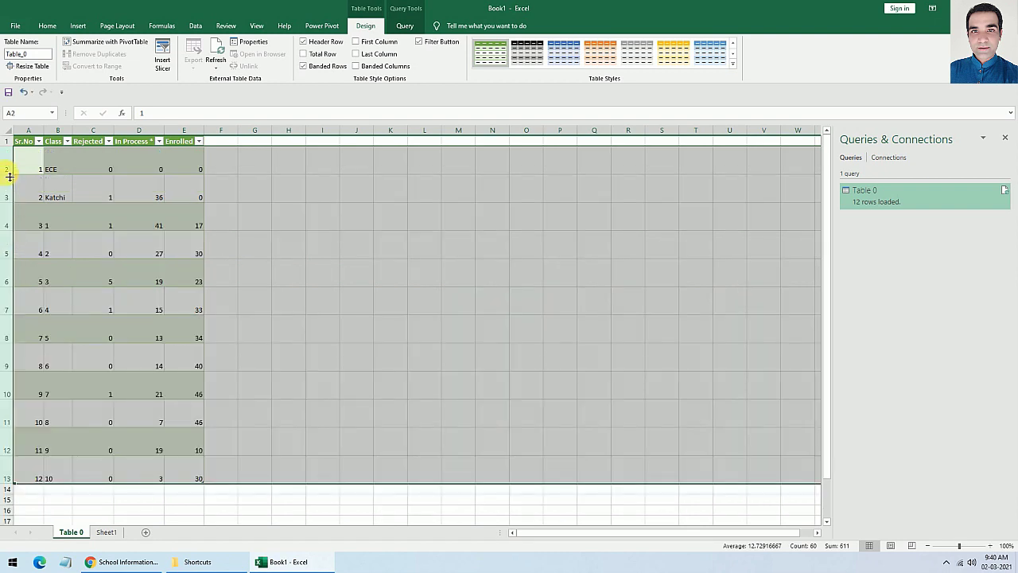
left_click_drag(10, 171, 8, 164)
Step: Middle-align and centre the table values, then select row 2's counts plus the empty cell
left_click(73, 27)
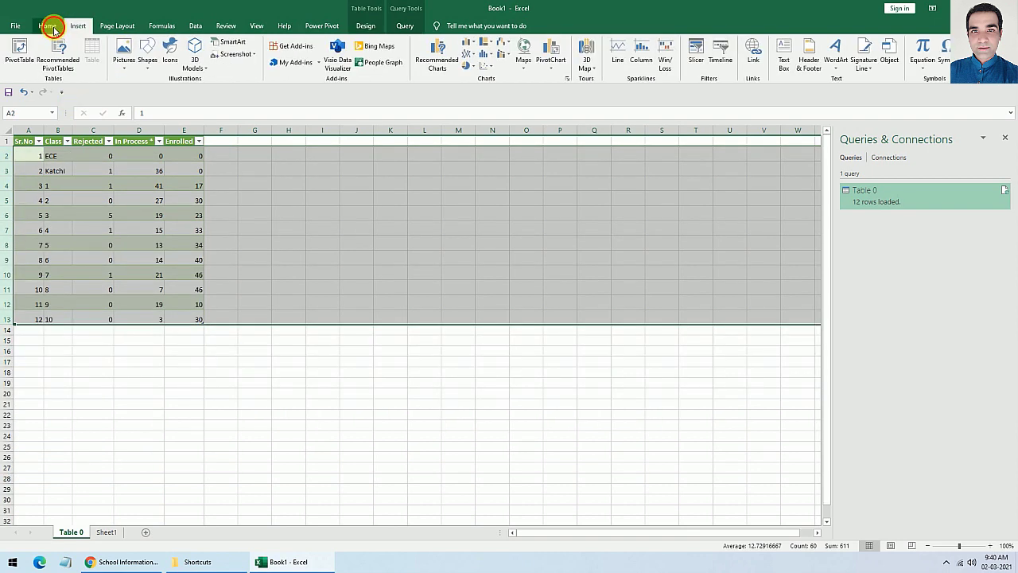
left_click(48, 27)
left_click(221, 46)
left_click(222, 62)
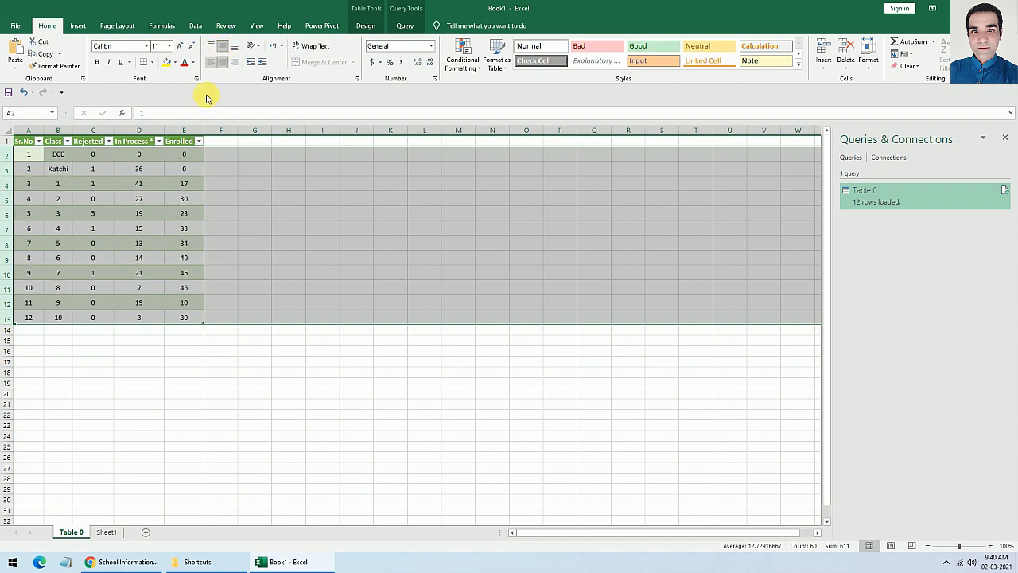
left_click(155, 345)
left_click_drag(93, 153, 226, 152)
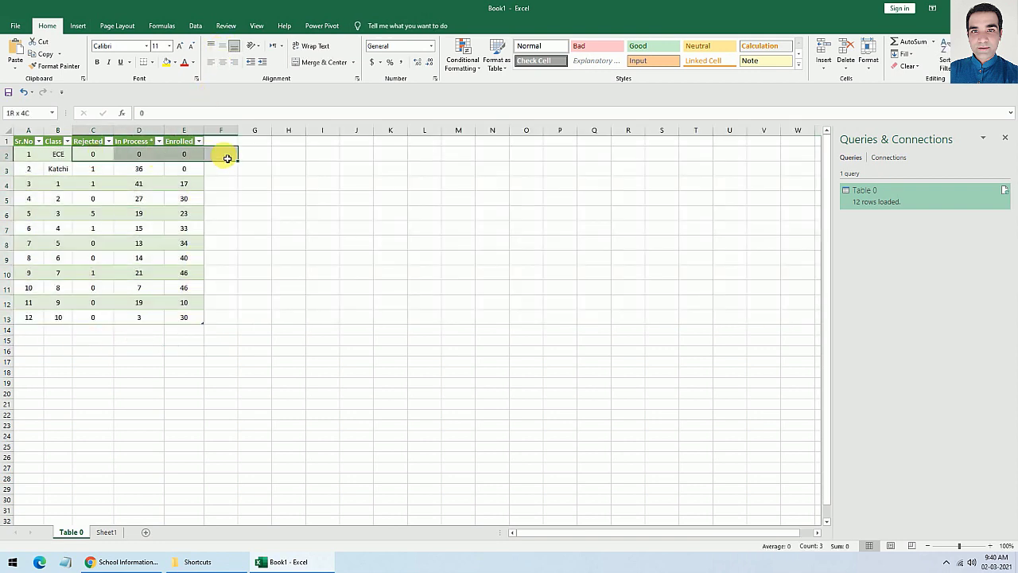
Step: AutoSum each class's Rejected, In Process and Enrolled counts into column F, totalling 533 in F15
left_click(913, 43)
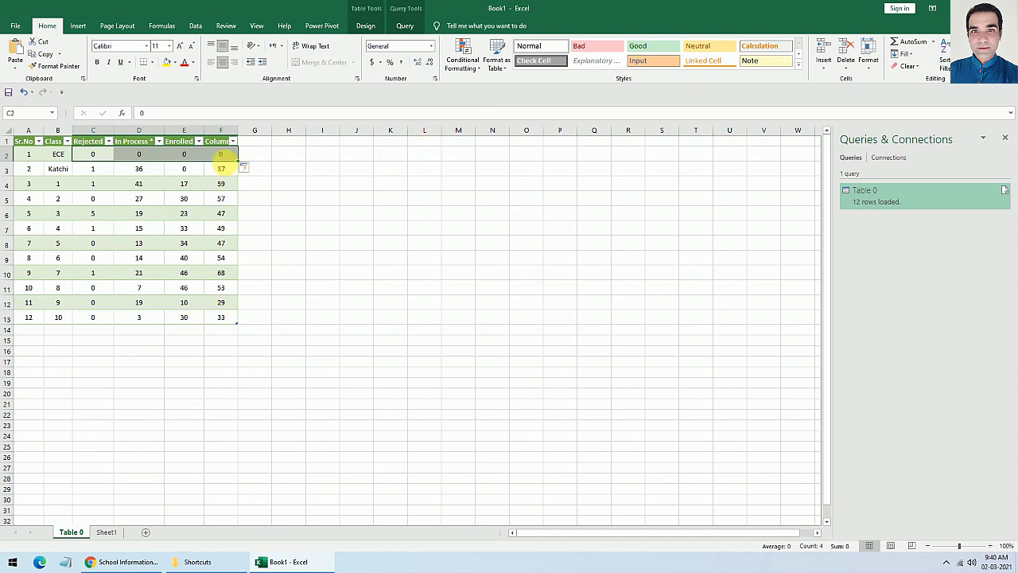
left_click_drag(228, 157, 224, 345)
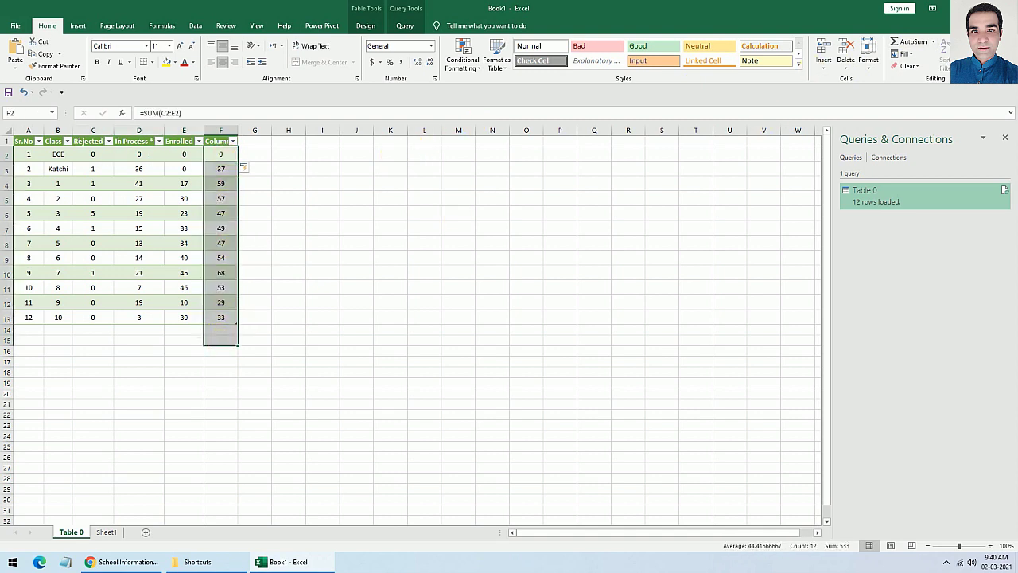
left_click(909, 44)
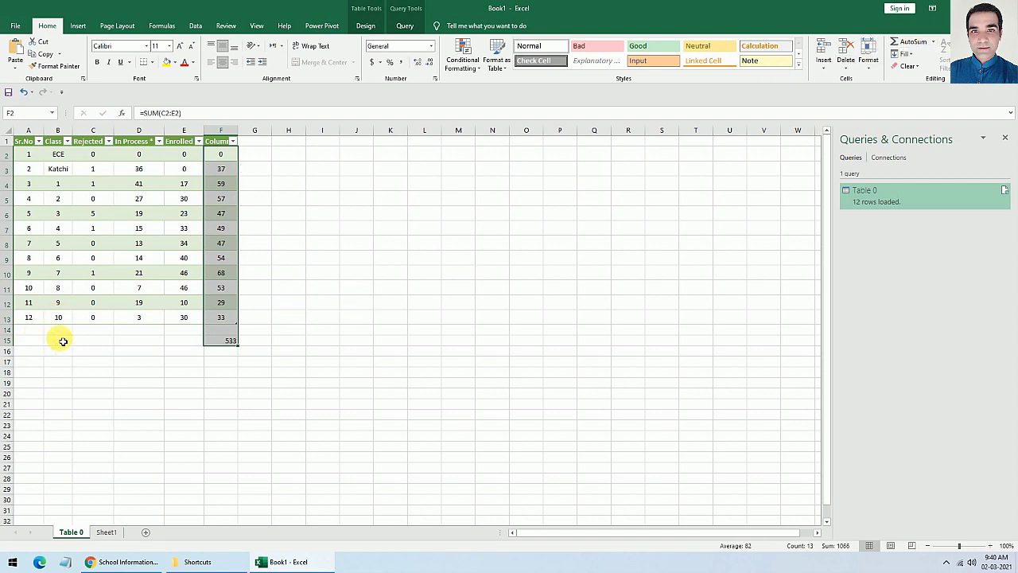
left_click_drag(35, 344, 181, 346)
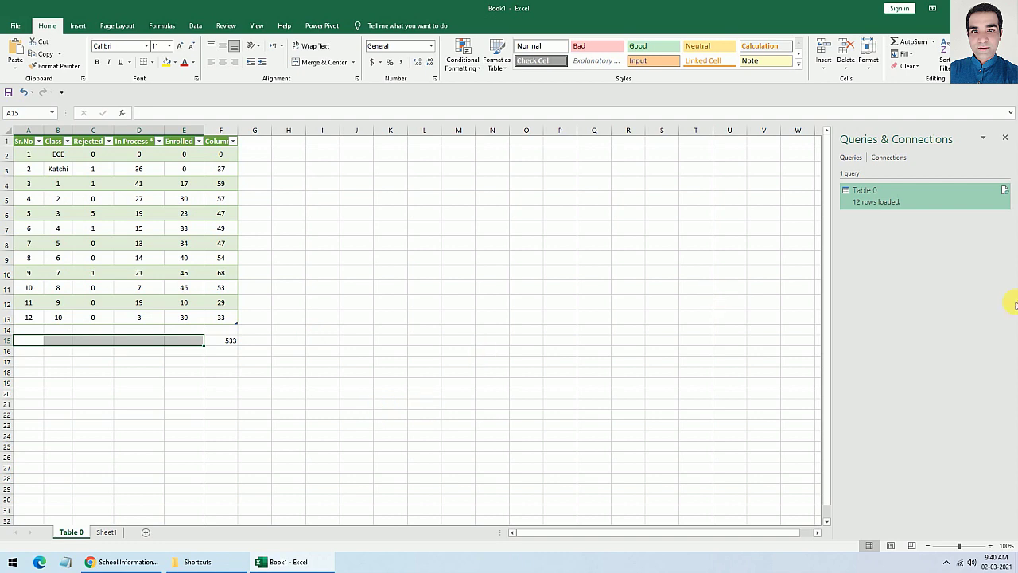
Step: Switch to Sheet1, copy the KATCHI class link address from Chrome, and minimize Chrome
left_click(107, 533)
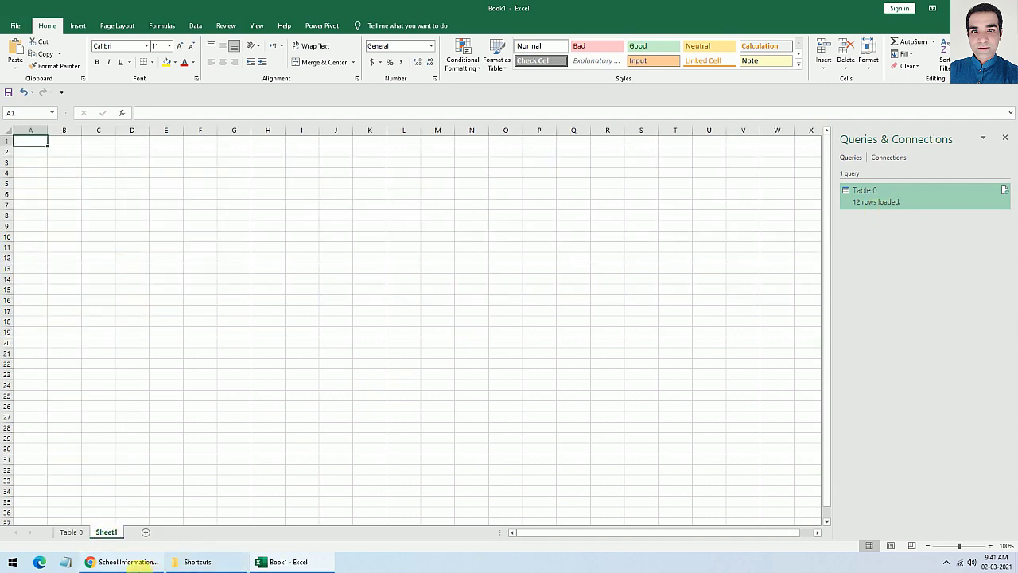
left_click(132, 562)
left_click_drag(772, 17, 603, 21)
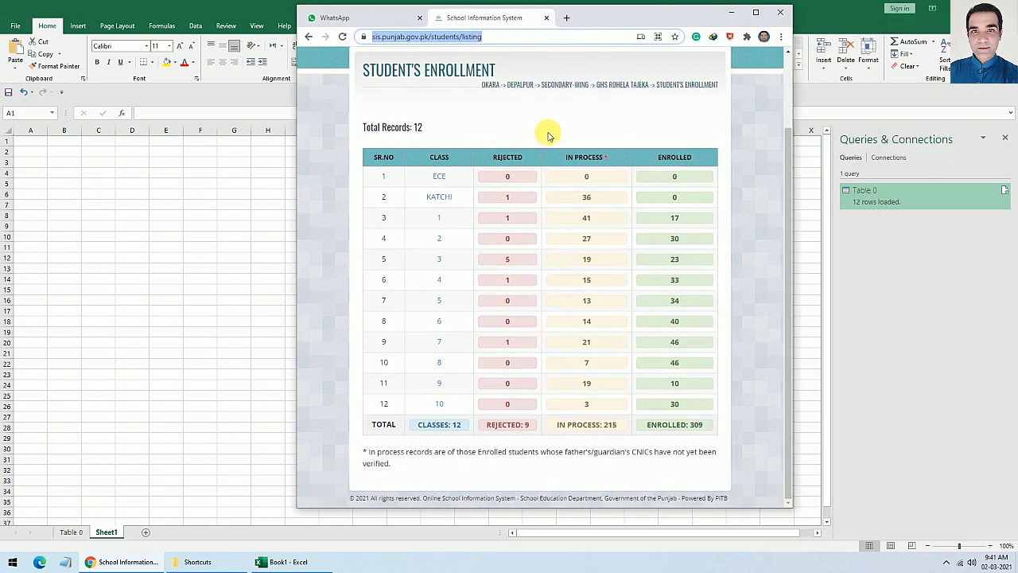
right_click(443, 198)
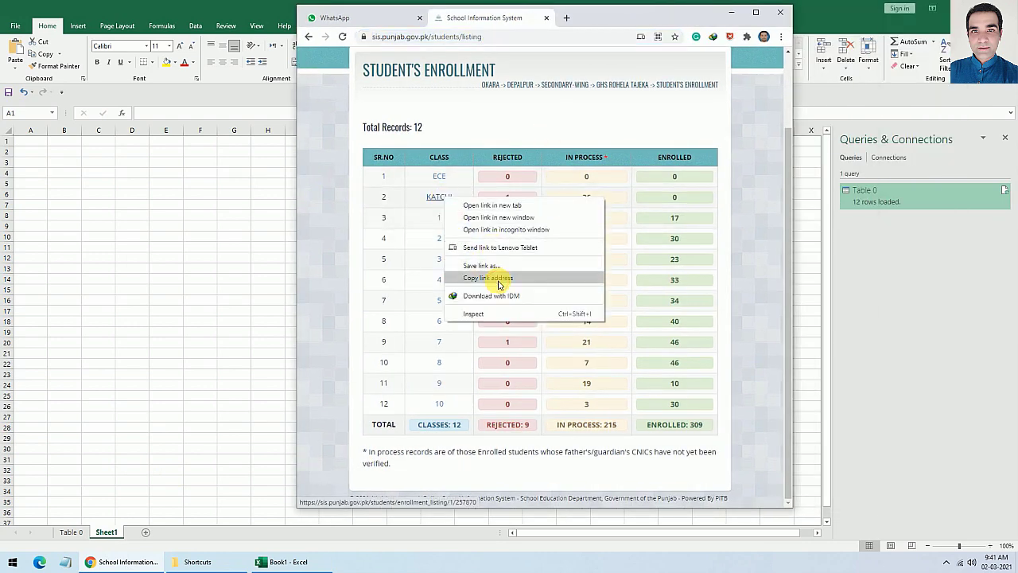
left_click(499, 278)
left_click(731, 12)
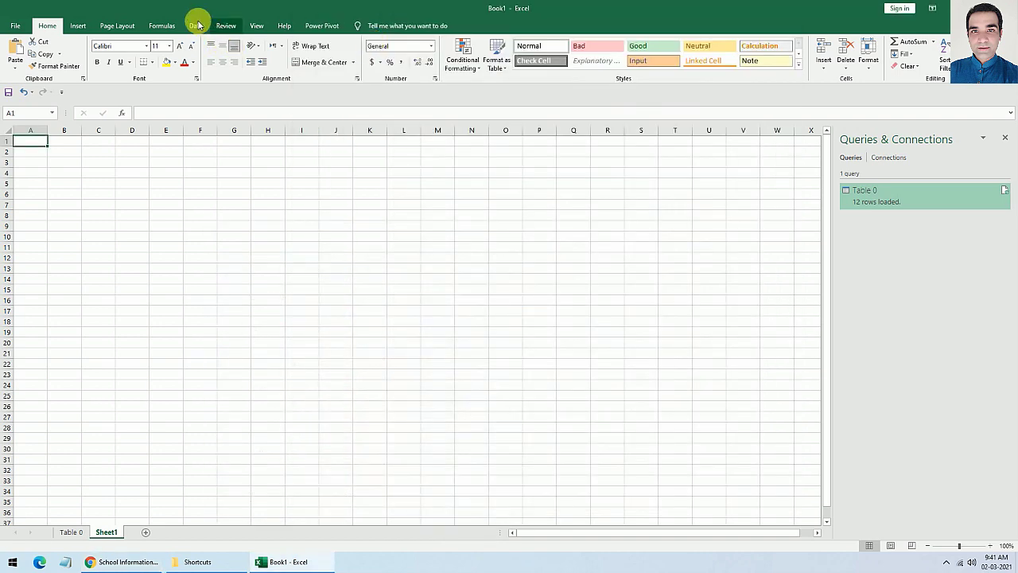
Step: Import the pasted KATCHI listing address From Web and load its 37-row Table 0 to a new sheet
left_click(195, 27)
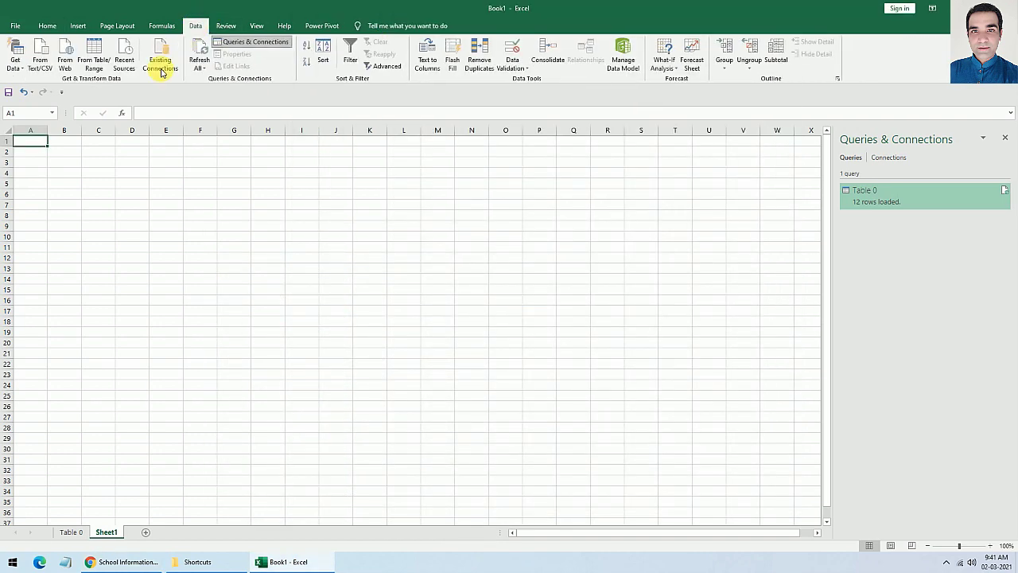
left_click(67, 58)
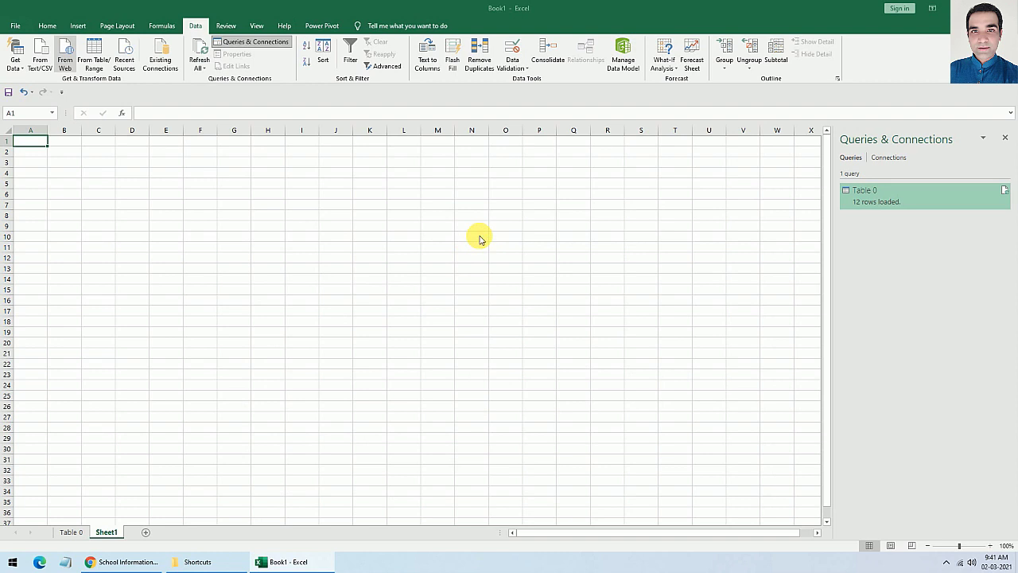
key("ctrl+v")
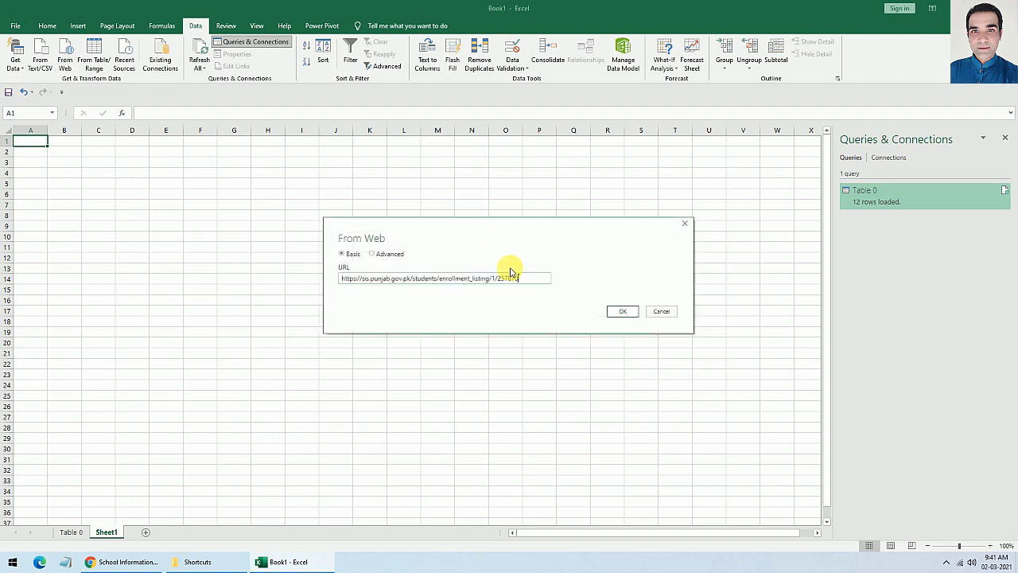
left_click(620, 312)
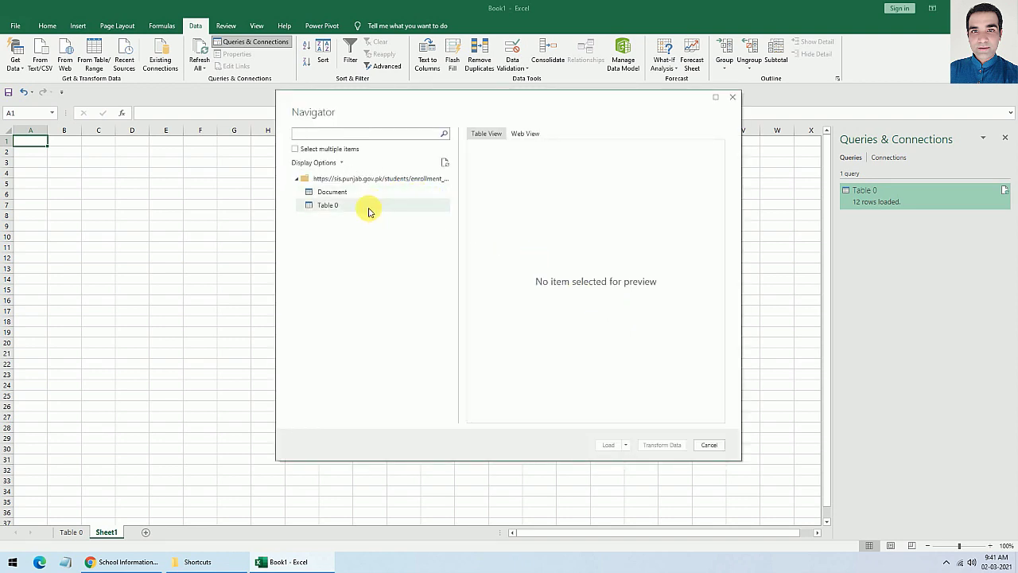
left_click(368, 212)
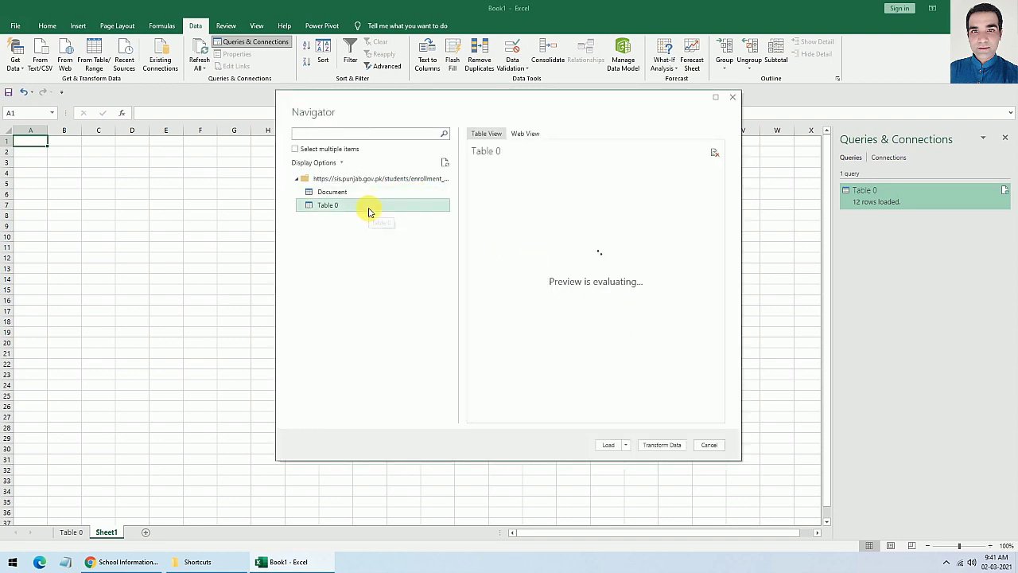
left_click(609, 446)
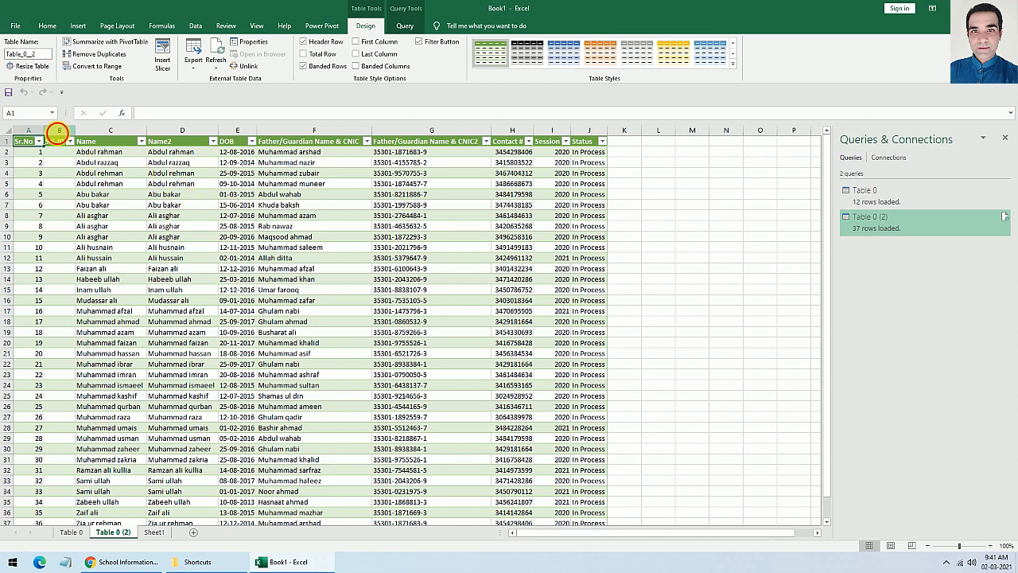
Step: Delete the Table 0 (2) worksheet, leaving an empty Sheet1
left_click(59, 130)
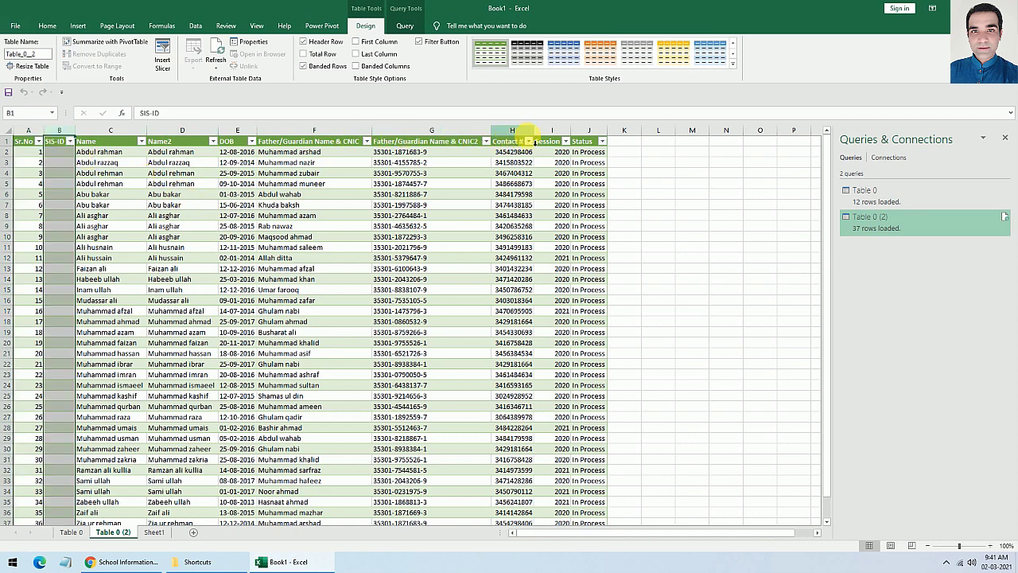
left_click_drag(557, 131, 584, 131)
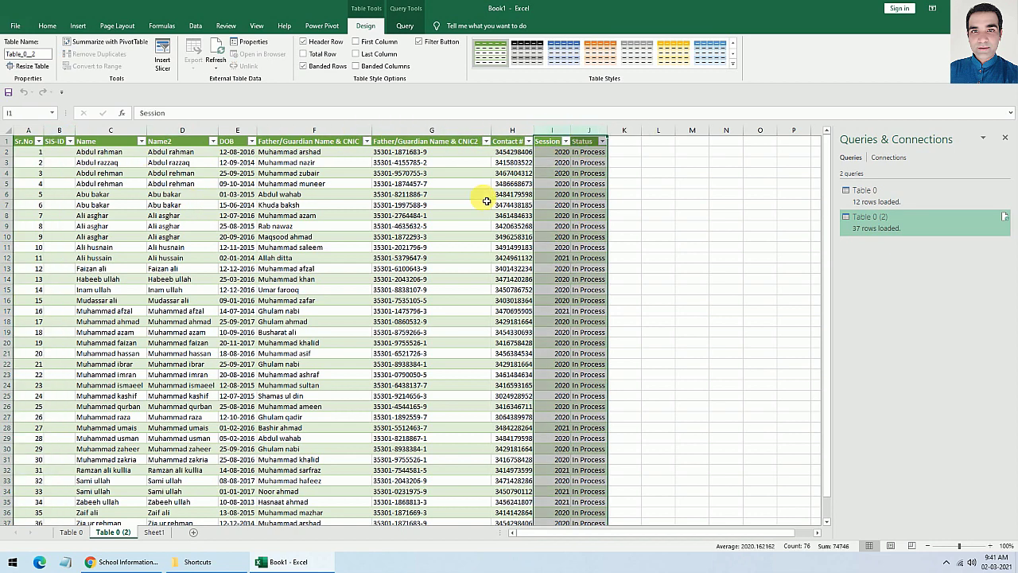
left_click(517, 196)
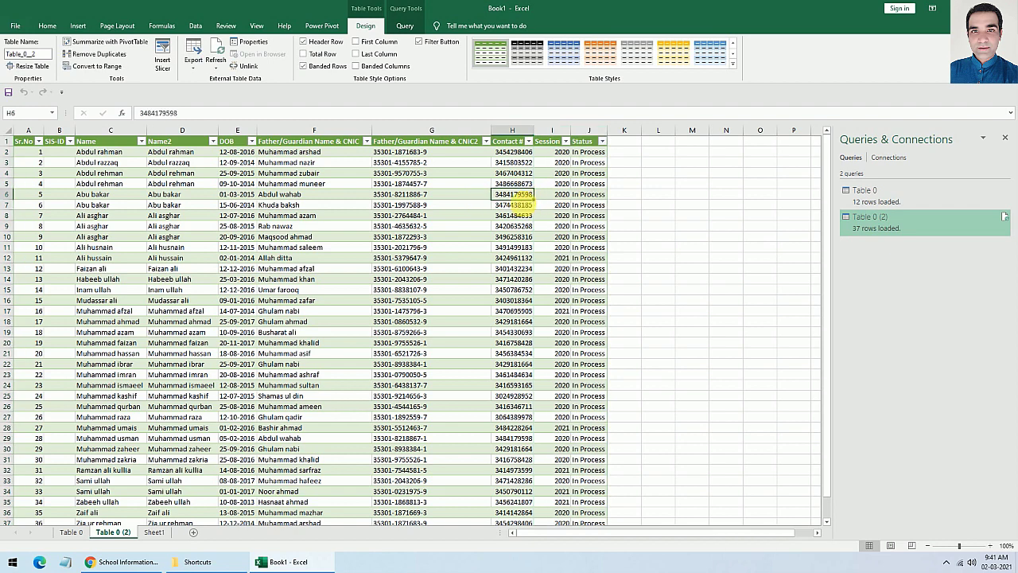
right_click(113, 531)
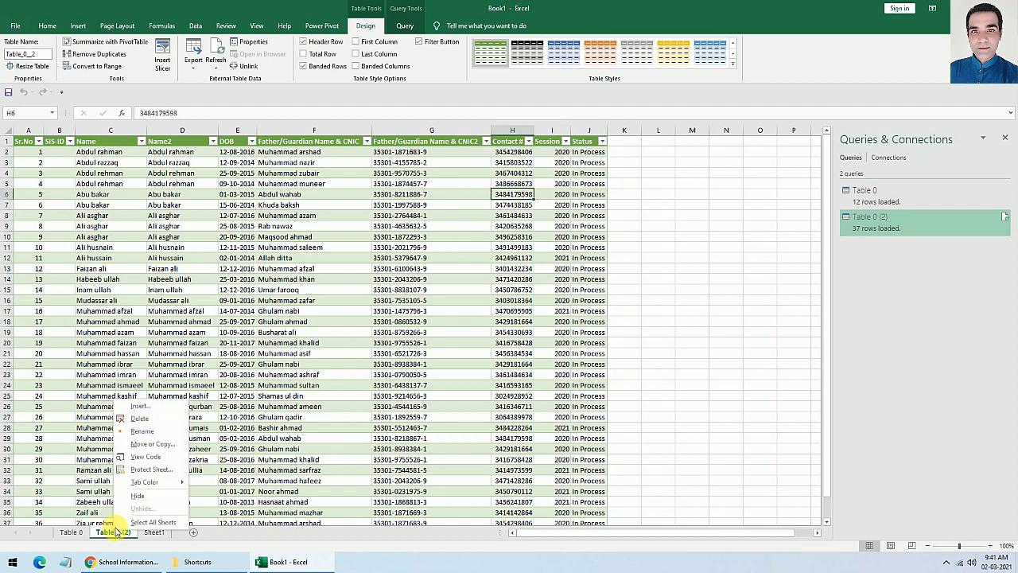
left_click(140, 418)
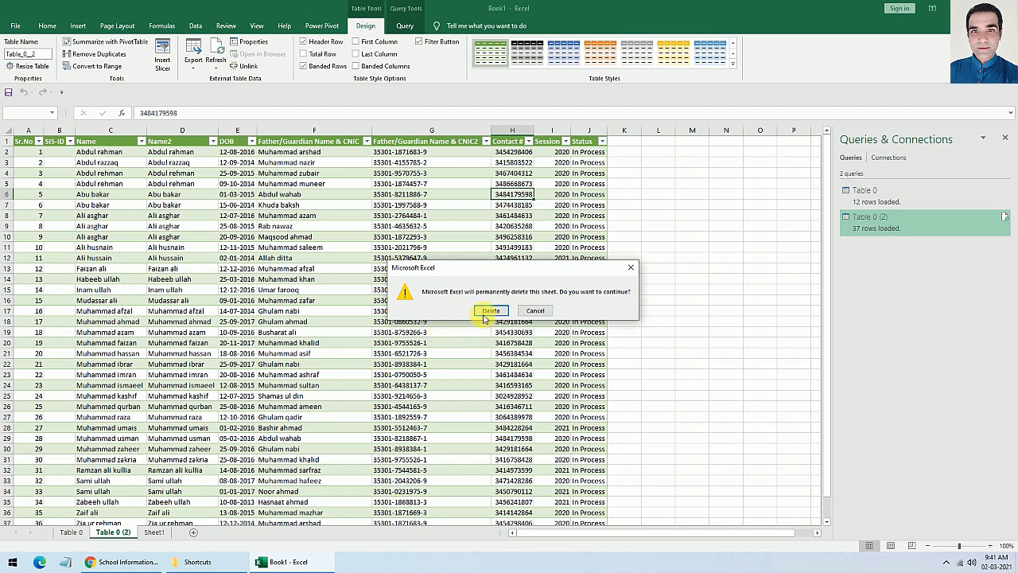
left_click(484, 314)
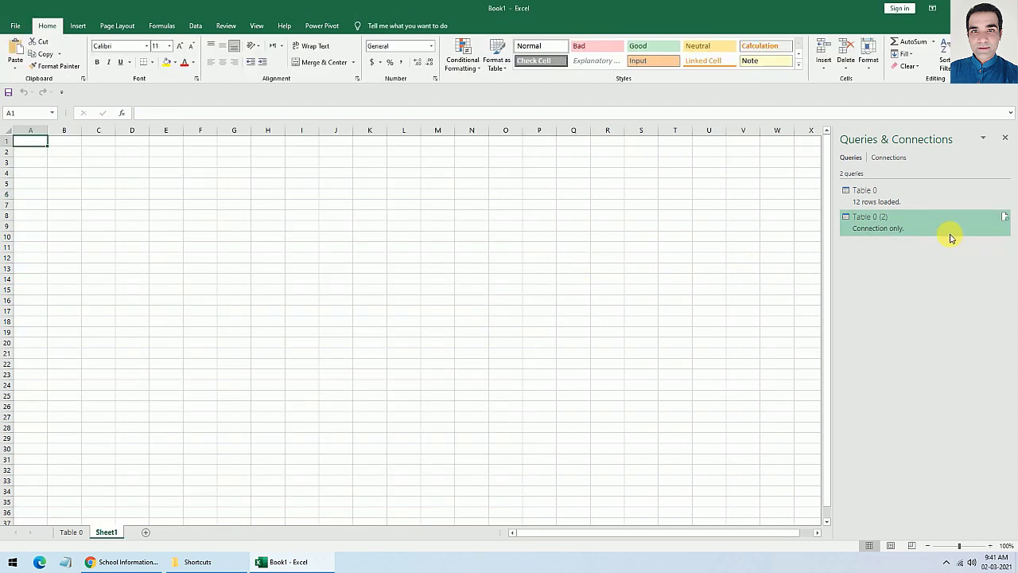
Step: Delete the Table 0 (2) query so only the Table 0 query remains
right_click(943, 223)
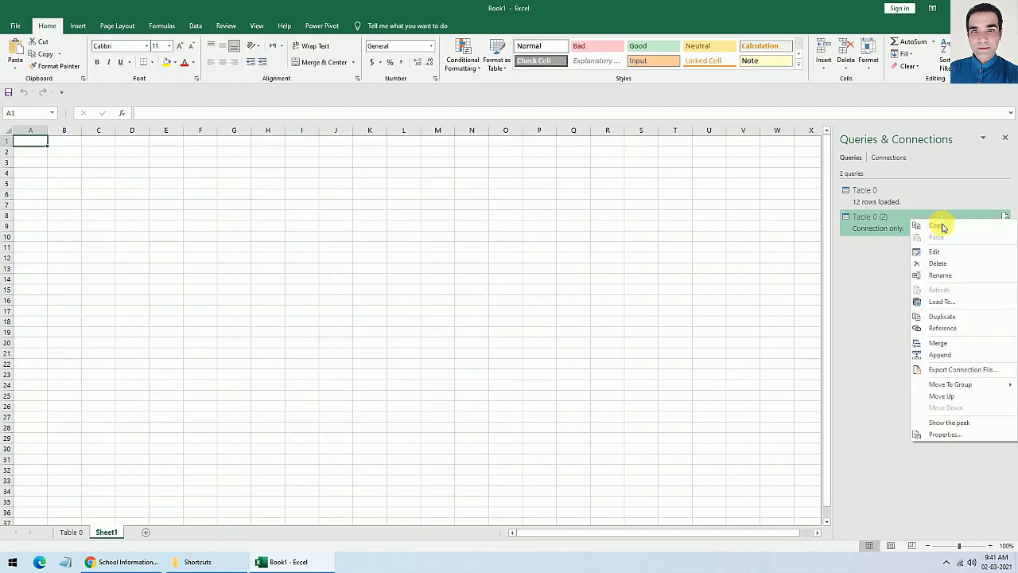
left_click(949, 268)
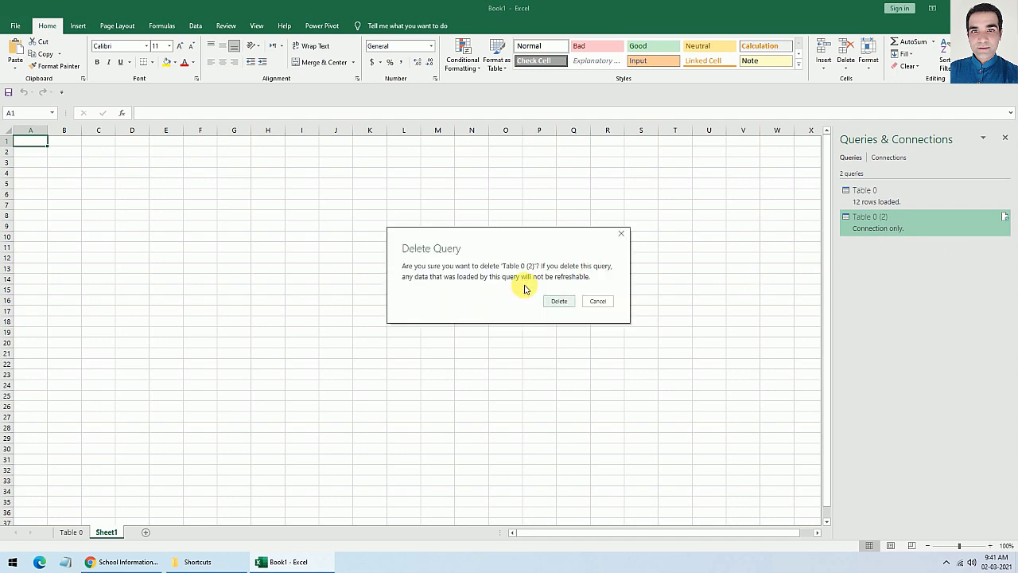
left_click(559, 300)
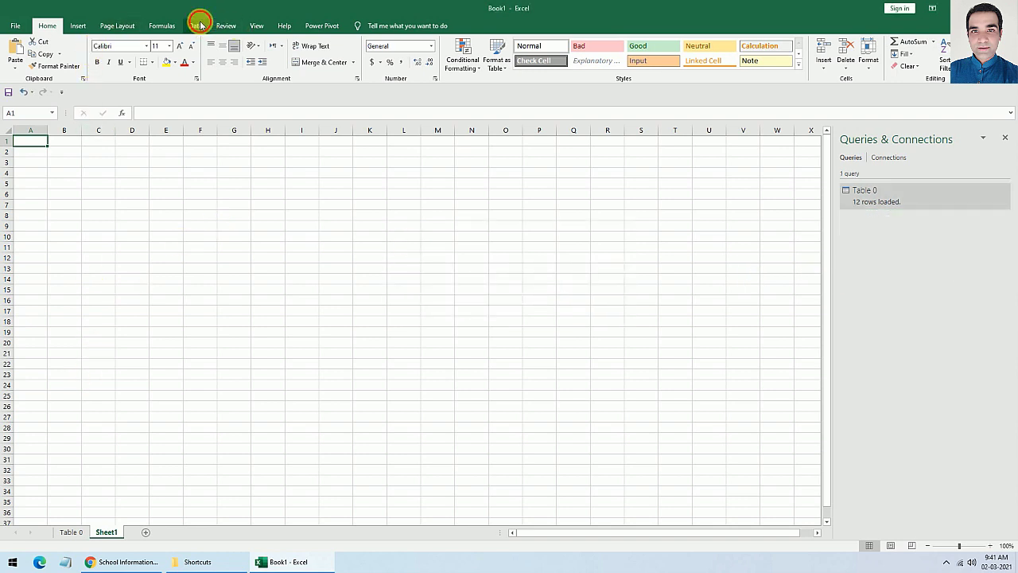
left_click(196, 25)
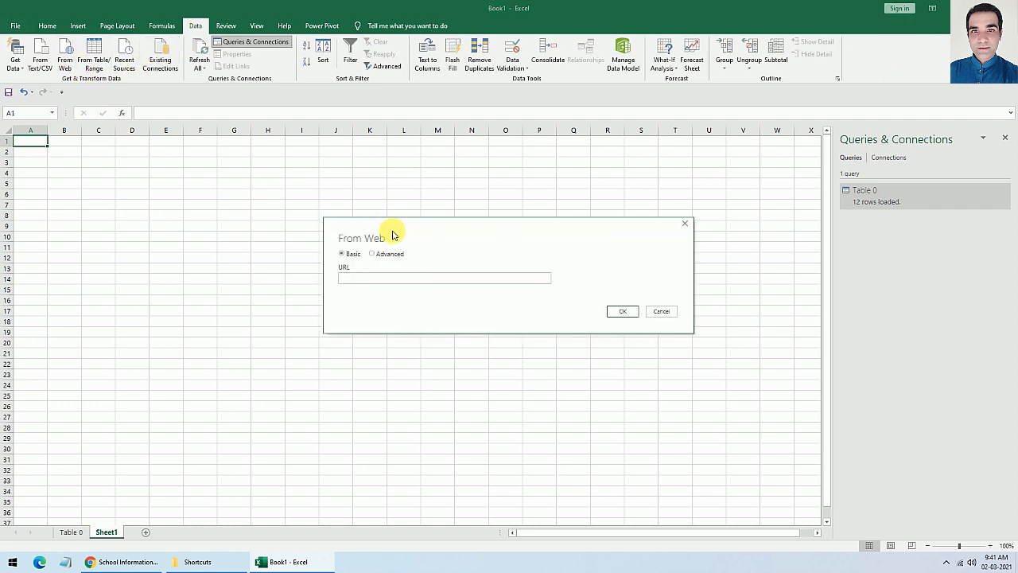
Step: Import the pasted enrollment listing URL's Table 0 into Power Query Editor for editing
key("ctrl+v")
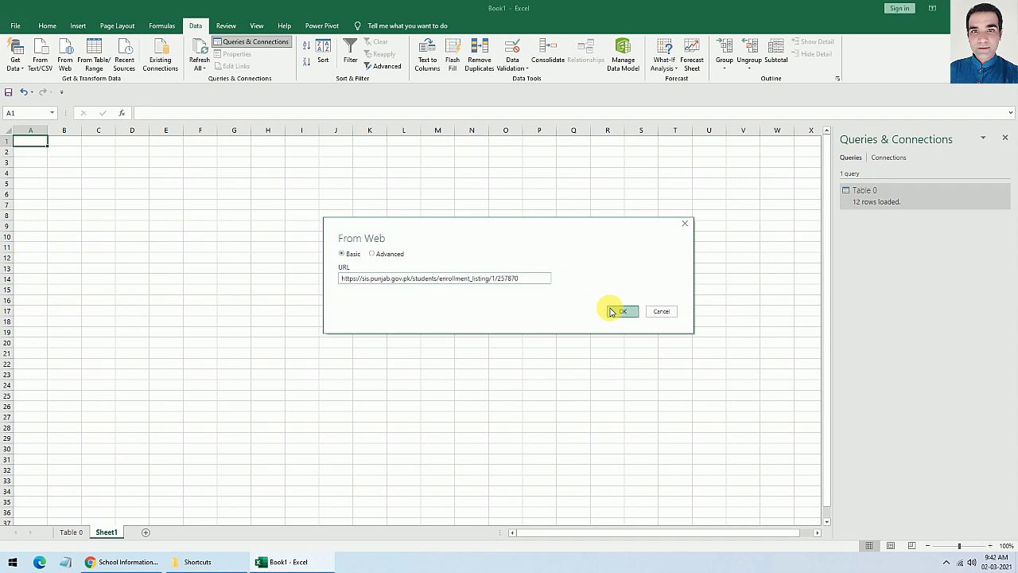
left_click(612, 311)
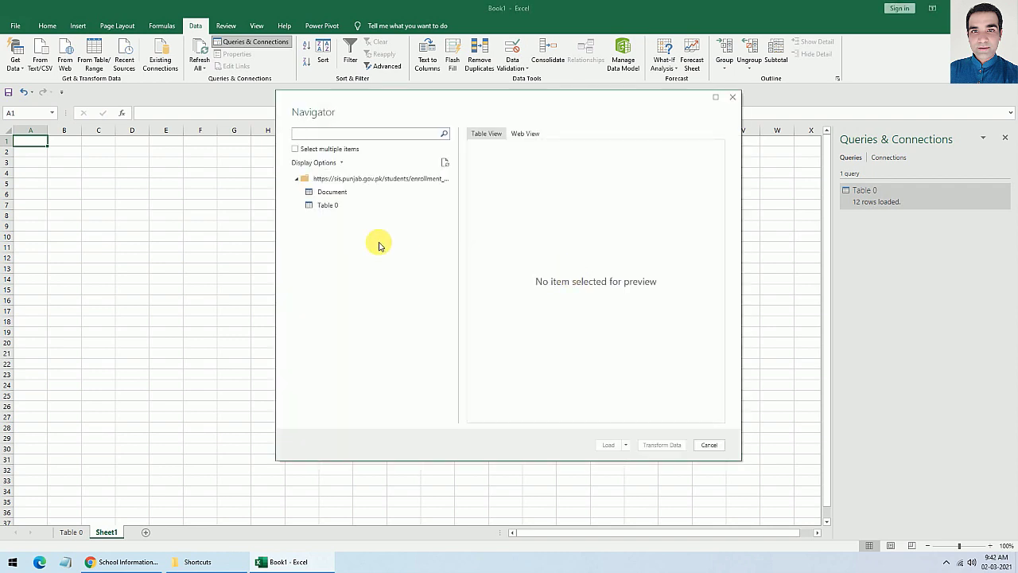
left_click(353, 208)
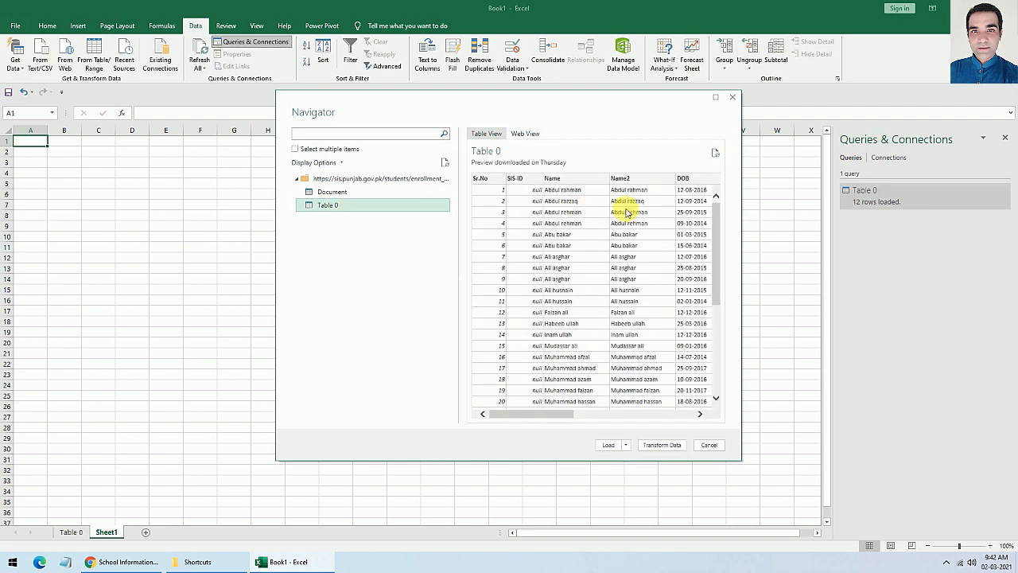
left_click(663, 447)
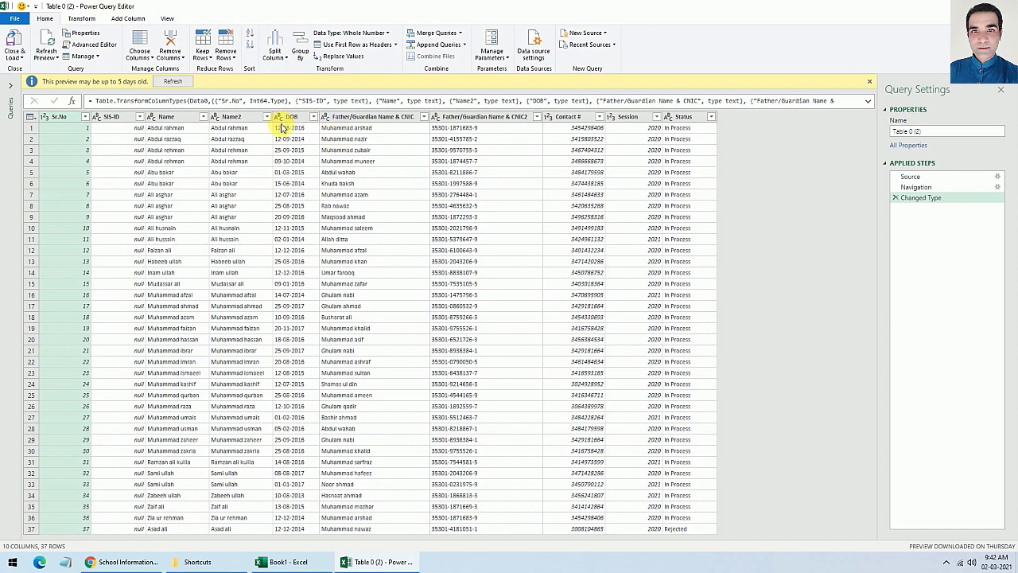
Step: Remove the SIS-ID, Name2, Session and Status columns, leaving six columns and 37 rows
left_click(119, 118)
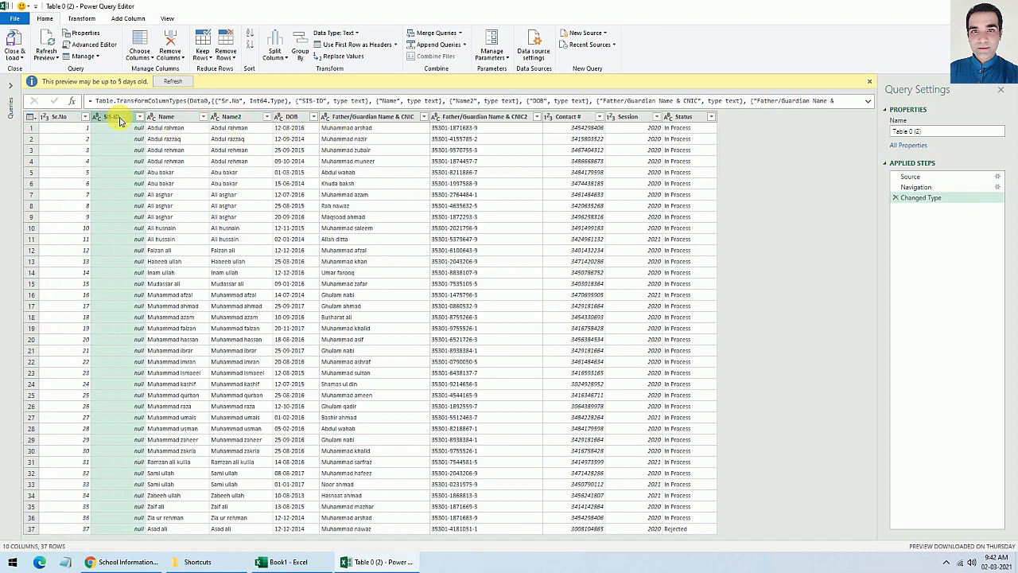
left_click(170, 56)
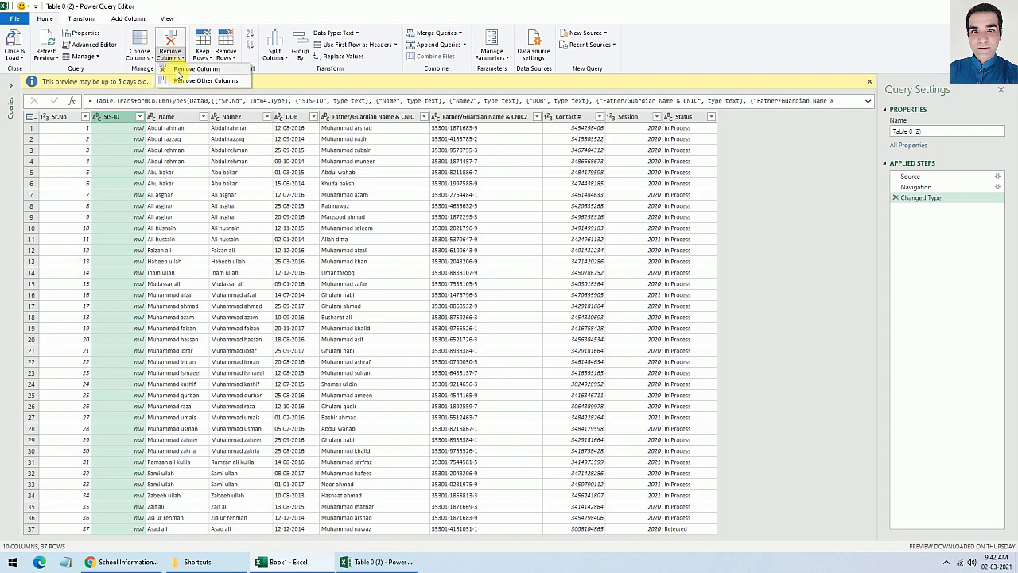
left_click(187, 70)
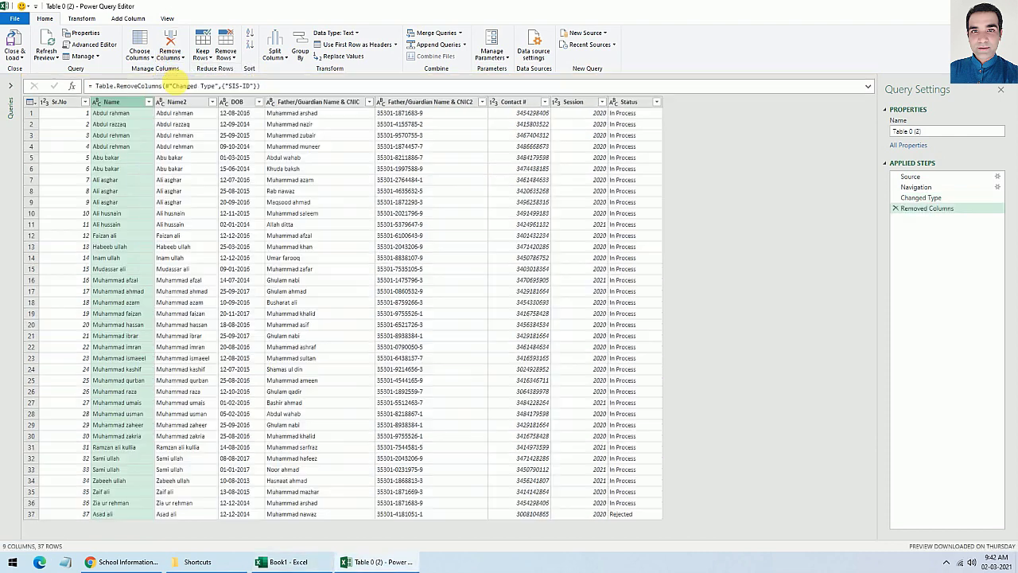
left_click(180, 102)
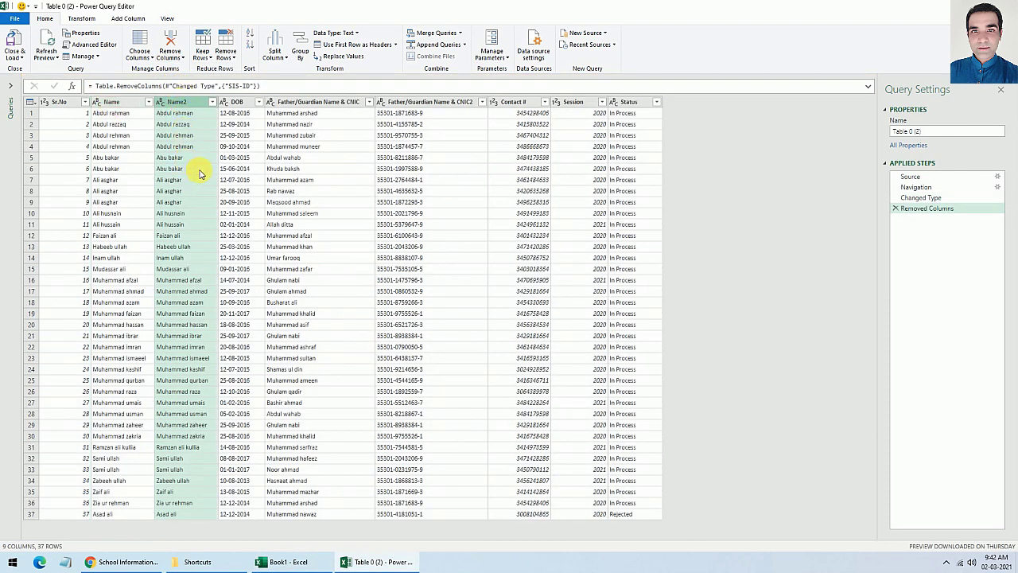
right_click(198, 112)
left_click(215, 129)
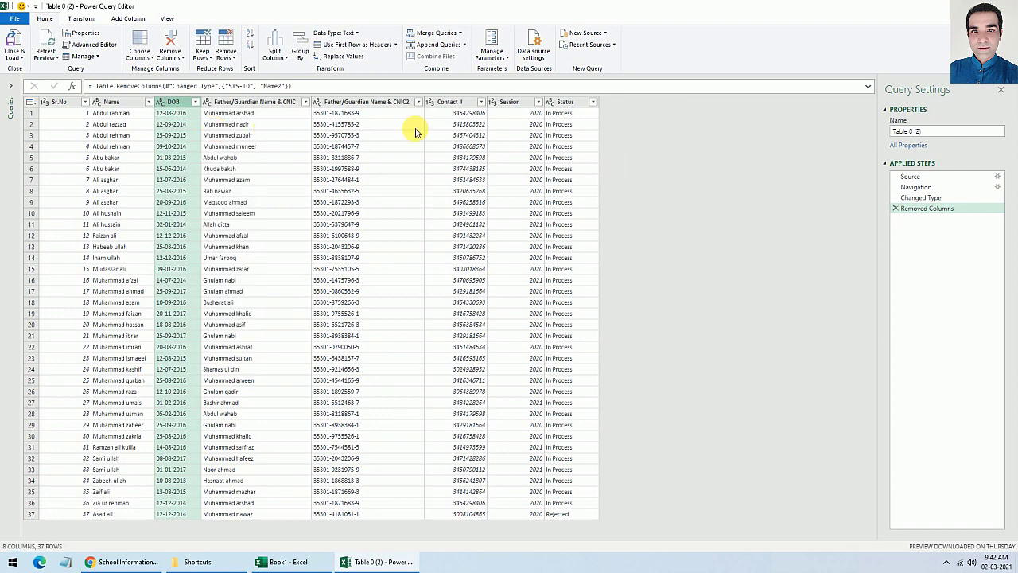
left_click(510, 102)
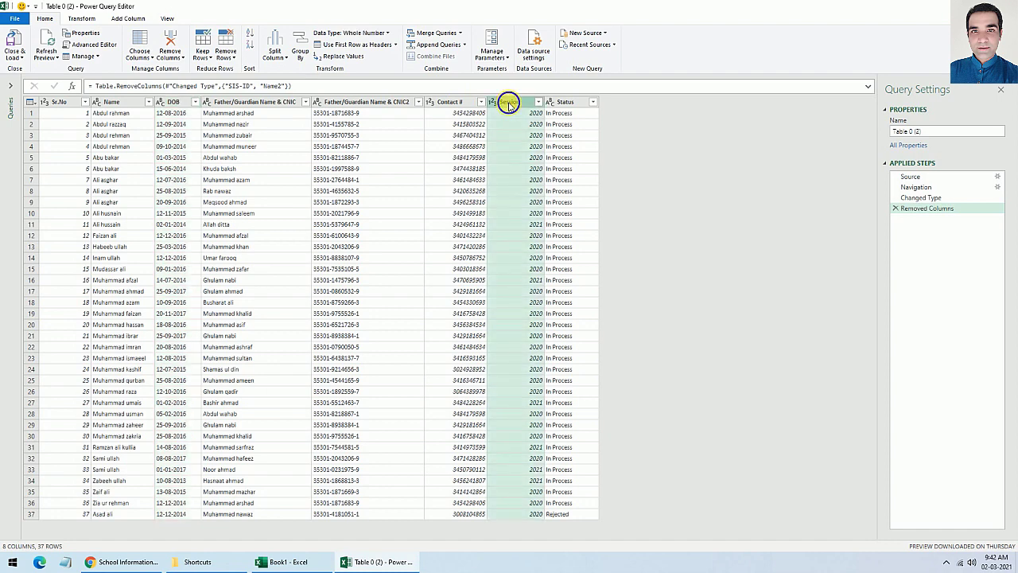
right_click(510, 104)
left_click(532, 120)
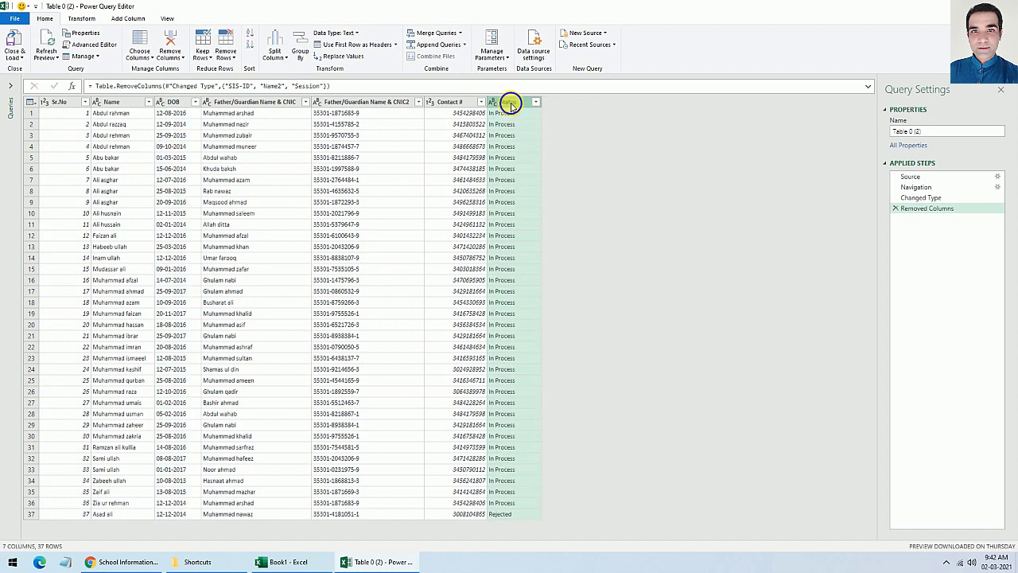
right_click(510, 104)
left_click(535, 121)
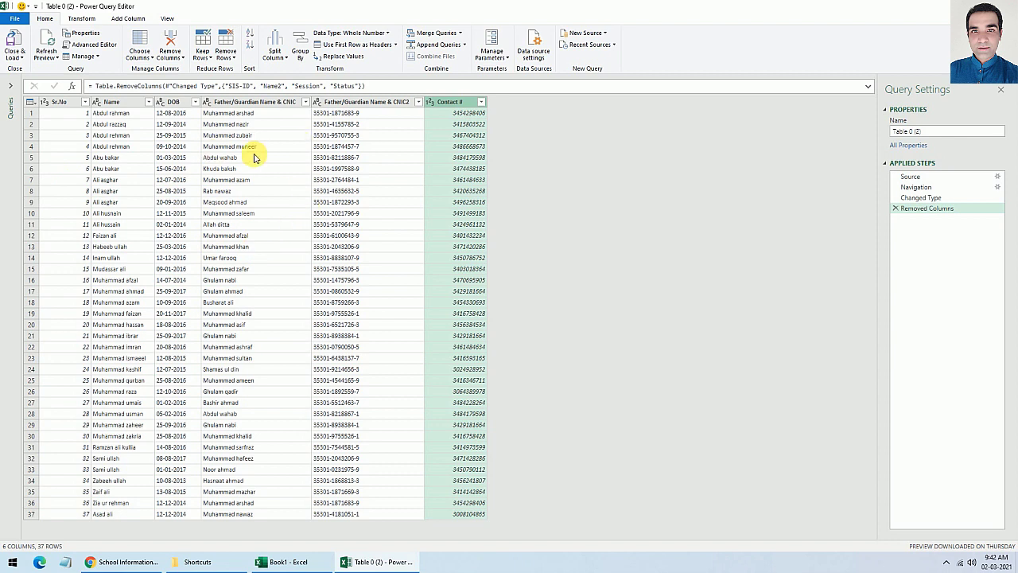
left_click(15, 57)
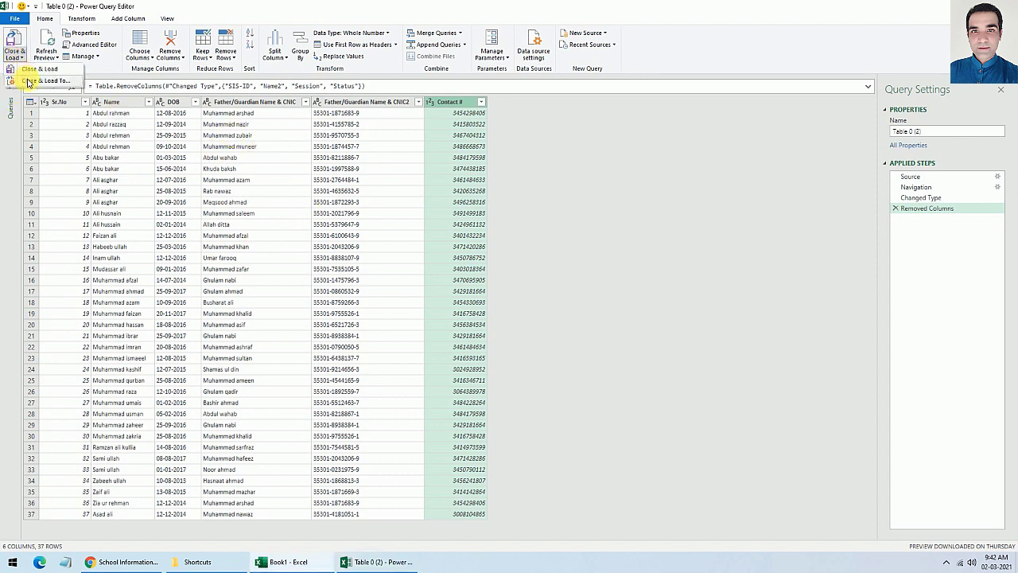
Step: Load the query results into the existing Sheet1 starting at cell A1
left_click(29, 82)
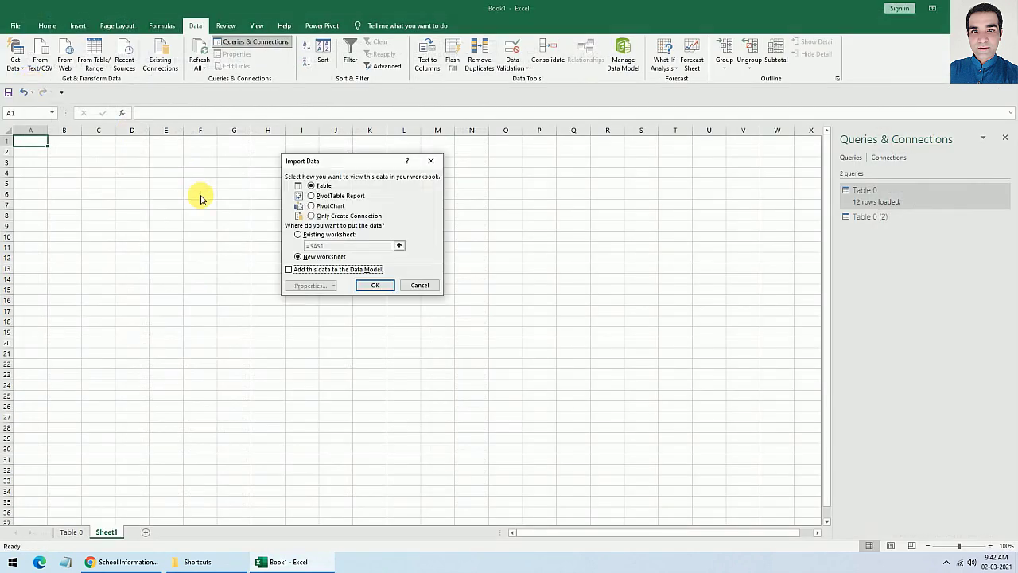
left_click(299, 235)
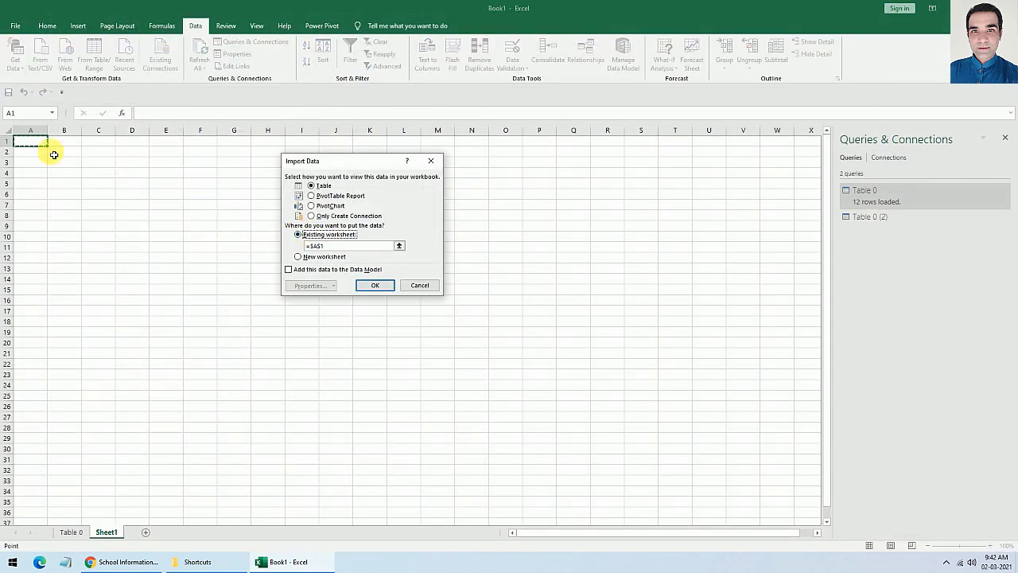
left_click(29, 143)
left_click(373, 291)
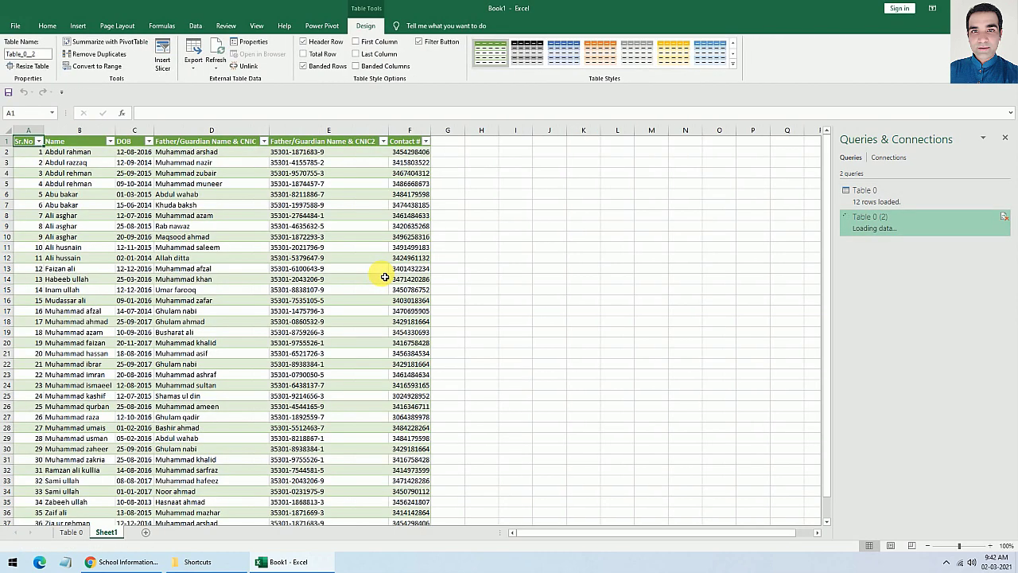
left_click(179, 239)
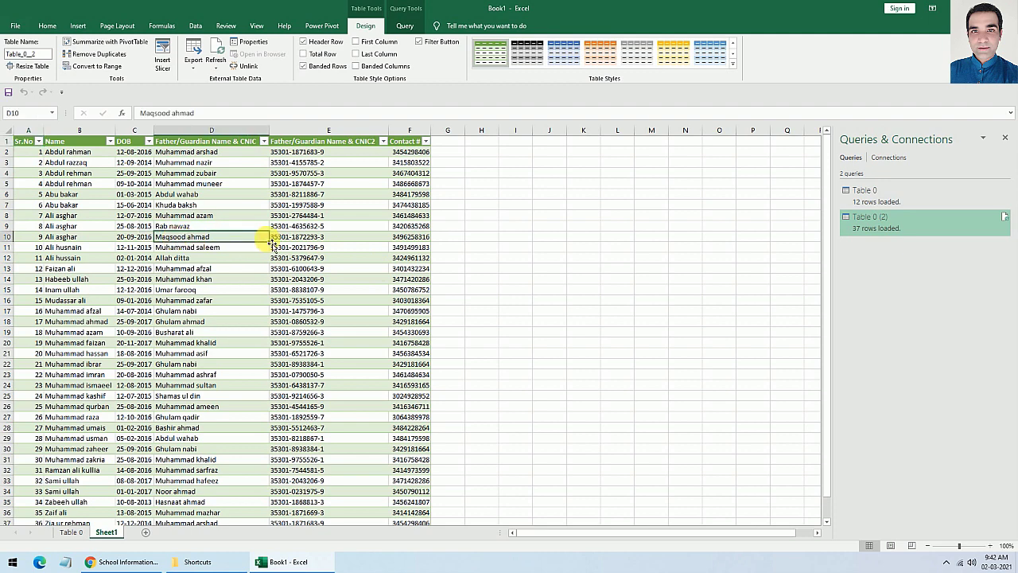
scroll(269, 239, "down", 4)
scroll(270, 245, "up", 3)
scroll(271, 245, "up", 1)
Step: Begin renaming the Sheet1 tab
right_click(106, 534)
key("r")
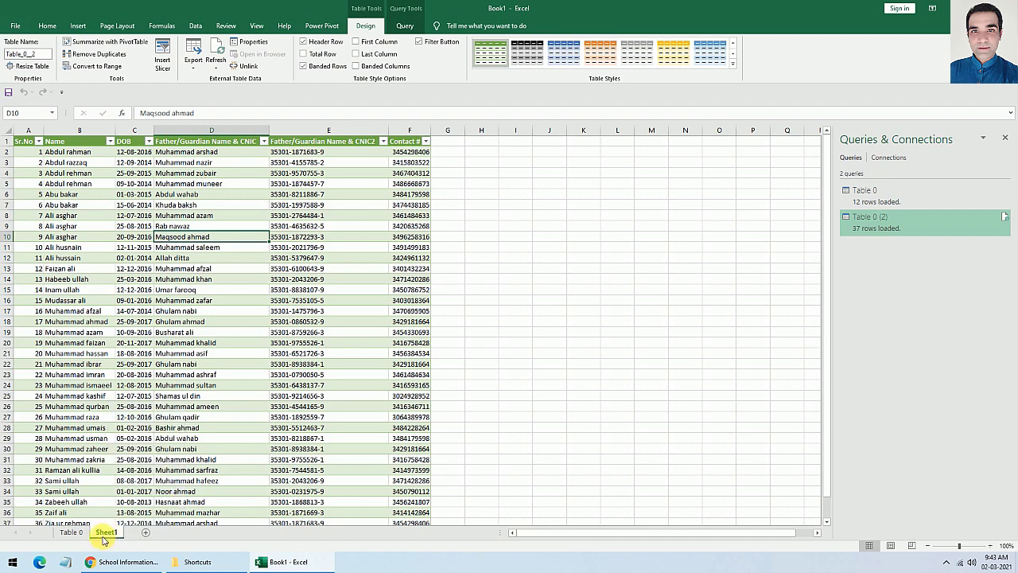
left_click(206, 460)
right_click(107, 533)
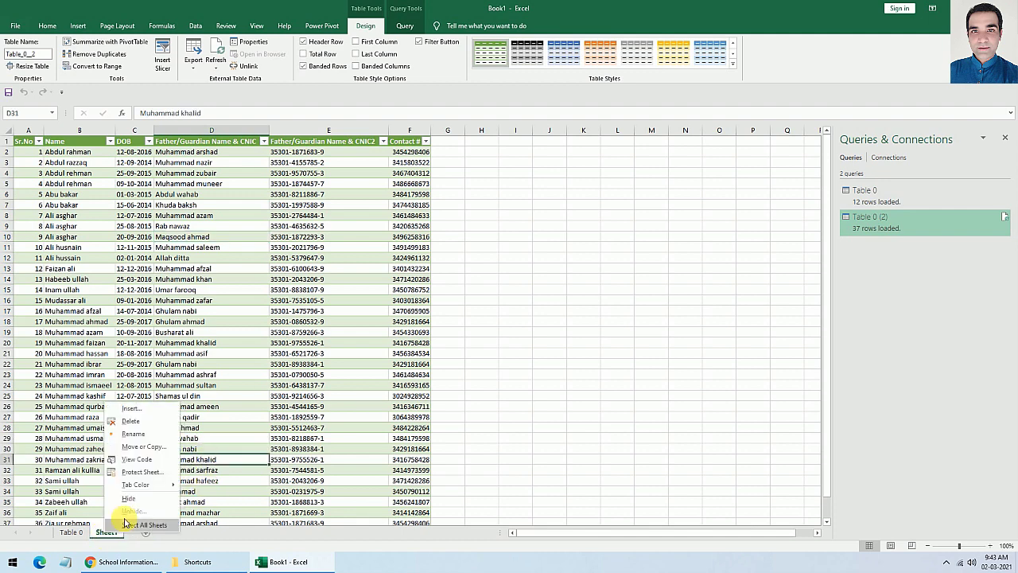
left_click(133, 434)
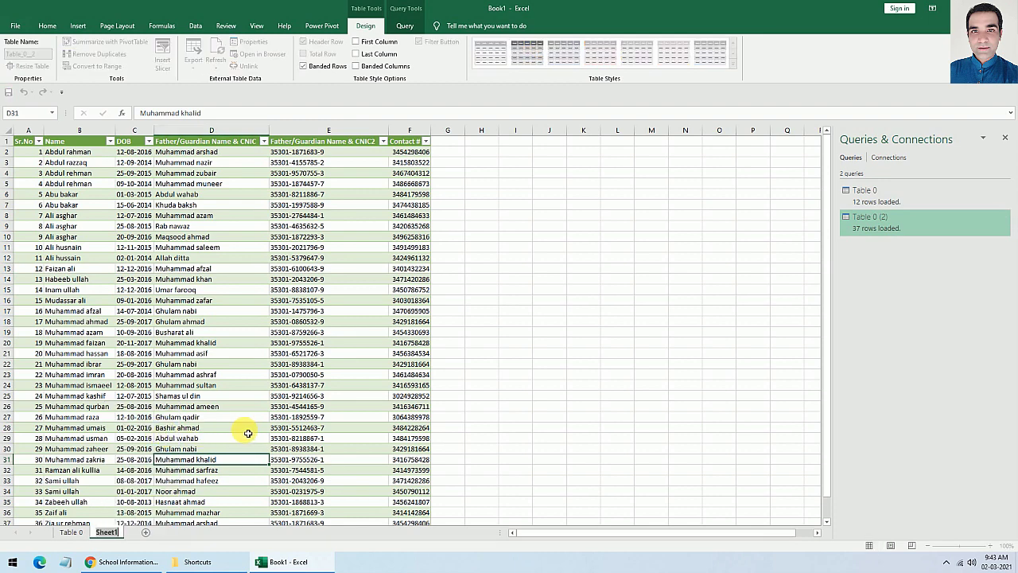
Step: Name the sheet K and rename the Table 0 (2) query to K
type("K")
left_click(448, 268)
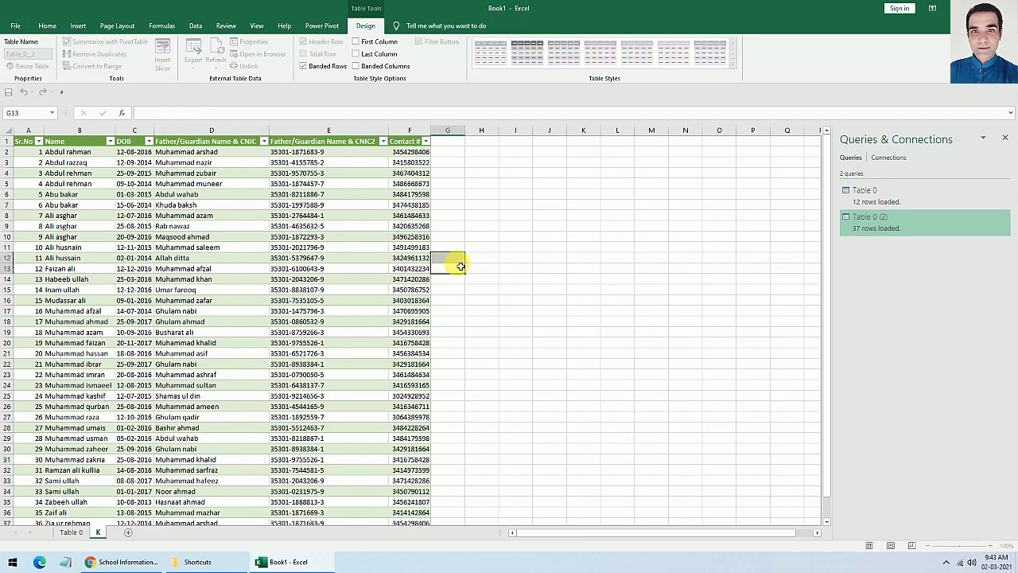
right_click(889, 224)
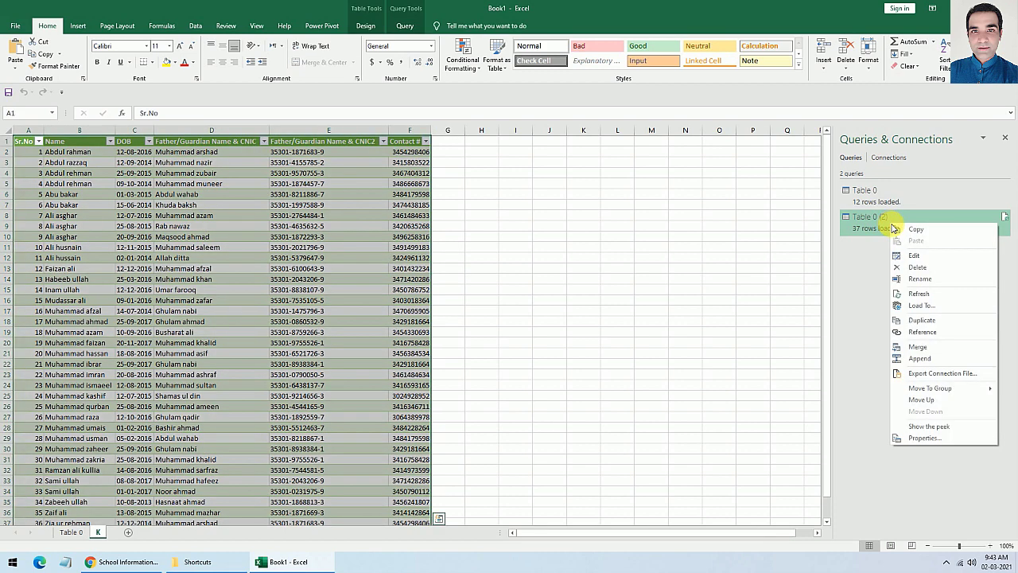
left_click(931, 281)
type("K")
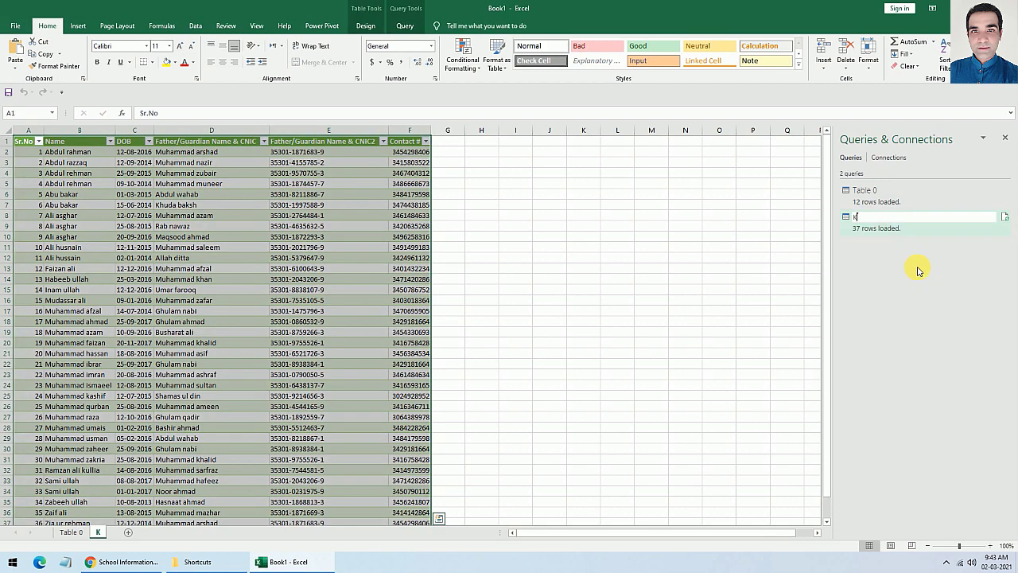
left_click(605, 251)
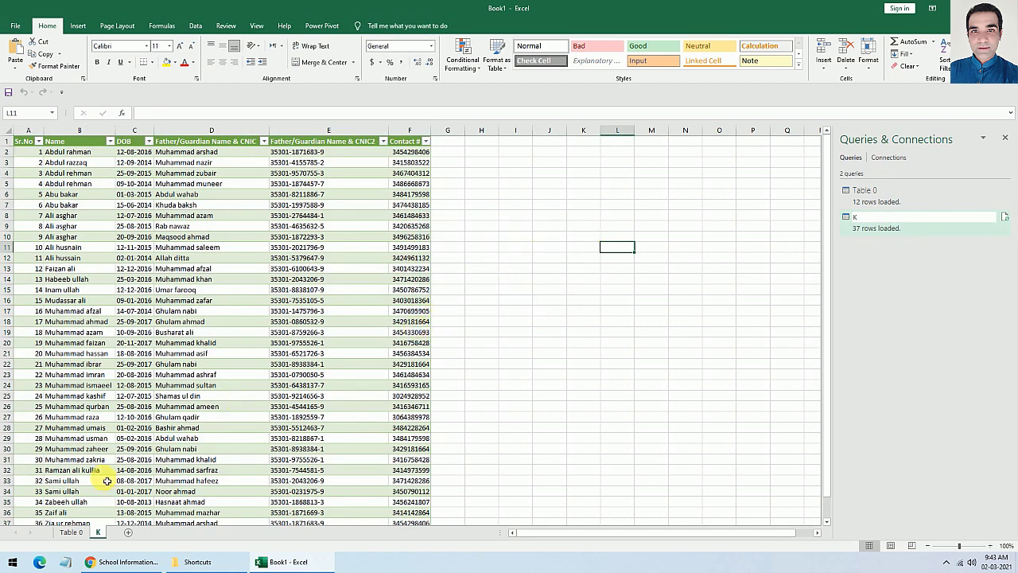
Step: Add a blank Sheet2 and copy the class 1 list's link address from Chrome
left_click(126, 532)
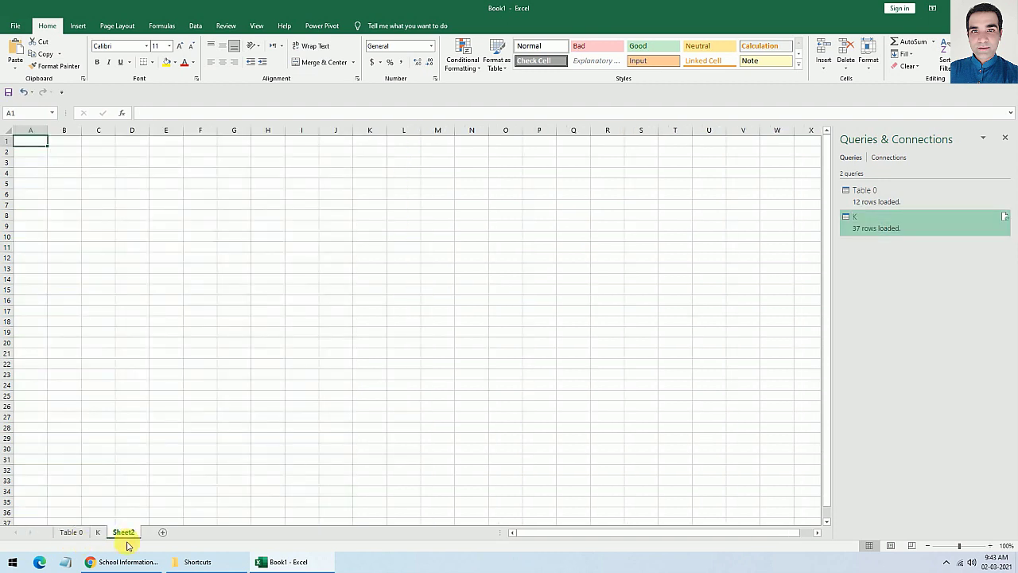
left_click(120, 561)
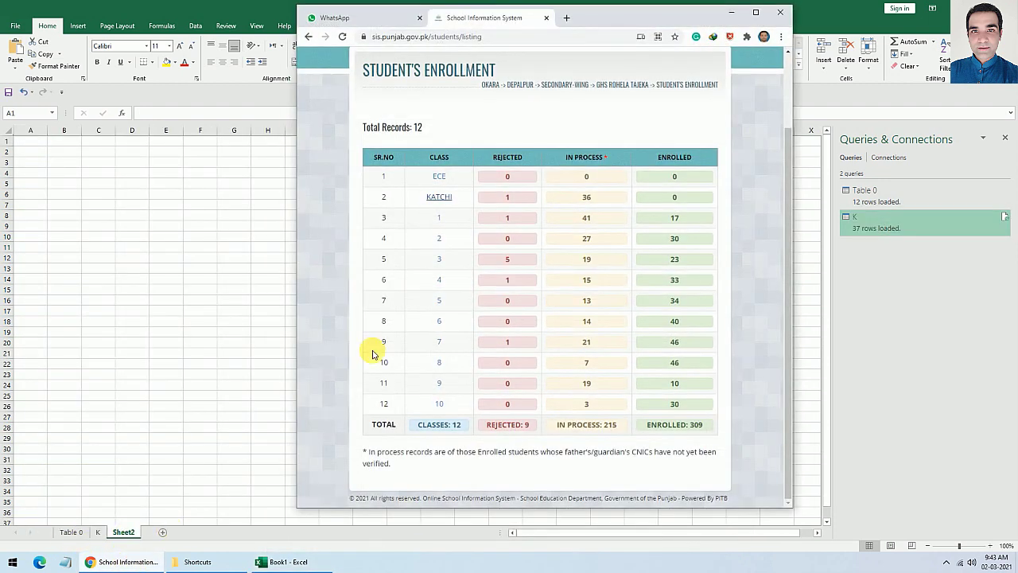
right_click(439, 217)
left_click(471, 296)
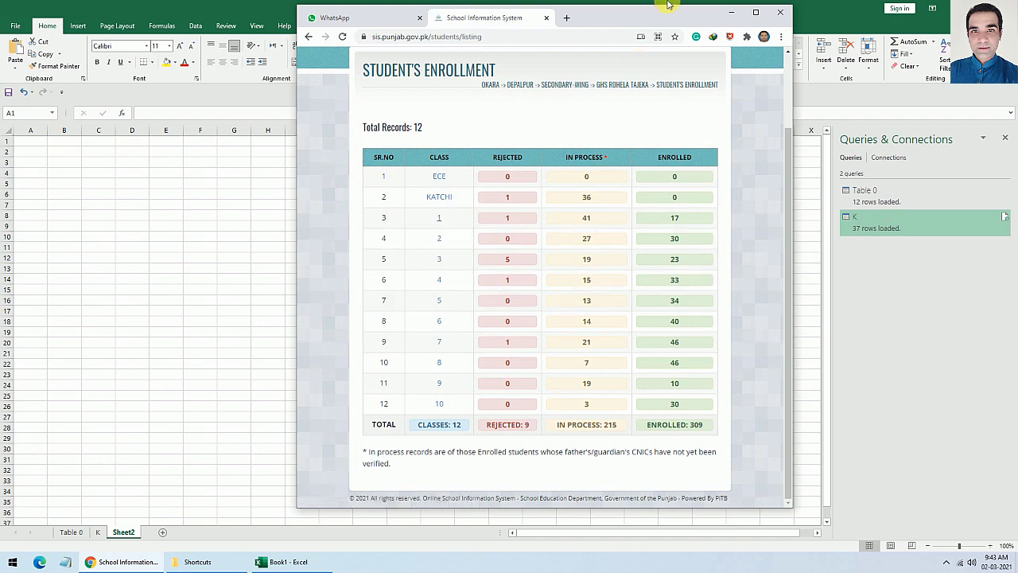
left_click(731, 14)
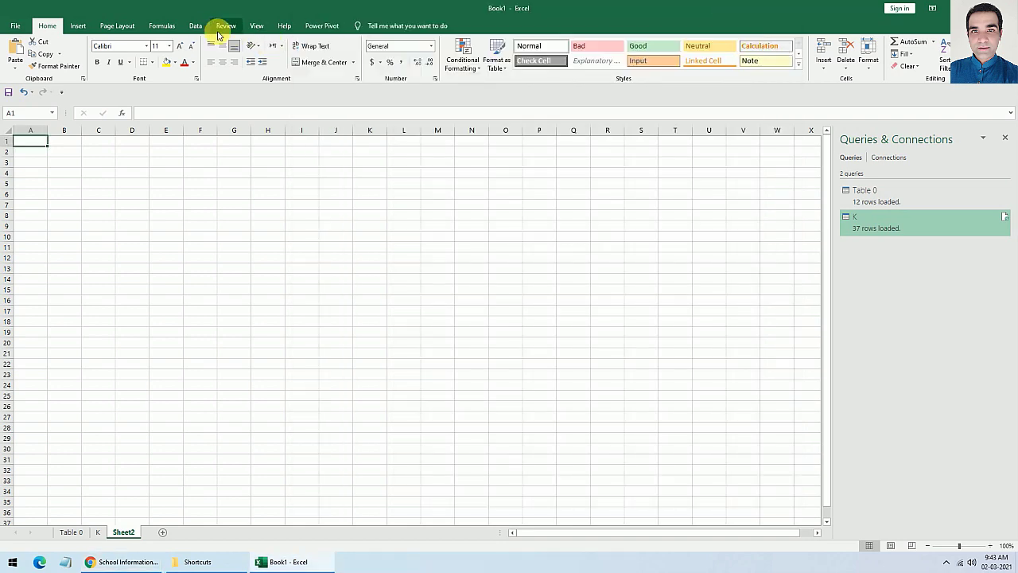
Step: Import the class 1 enrollment page's Table 0 From Web into Power Query Editor
left_click(196, 26)
left_click(66, 59)
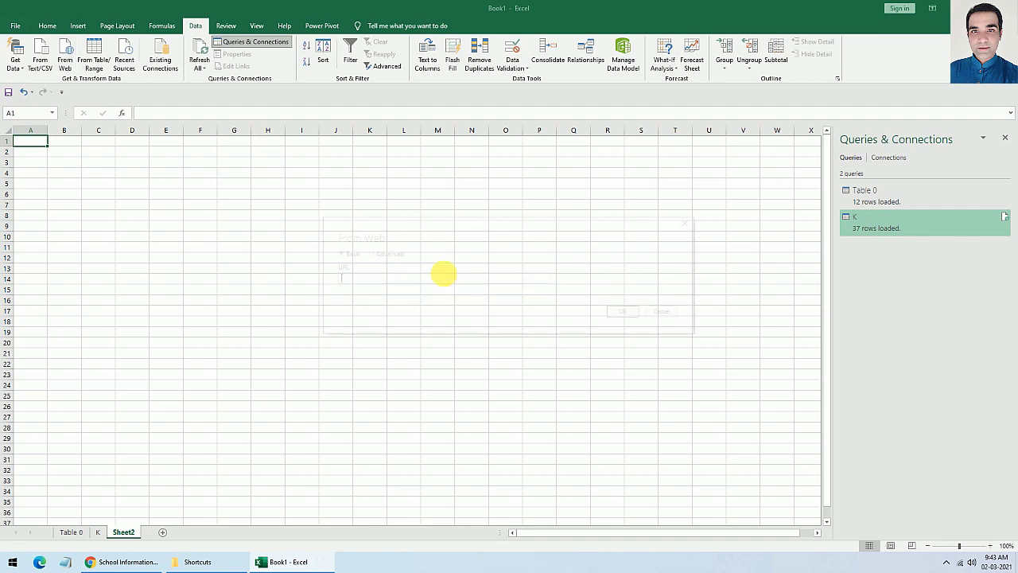
key("ctrl+v")
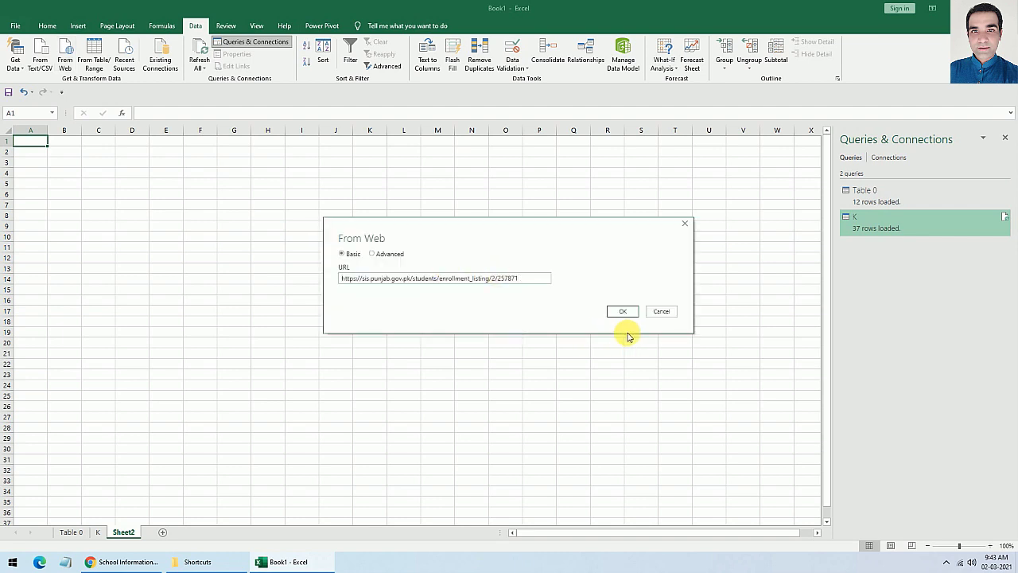
left_click(623, 311)
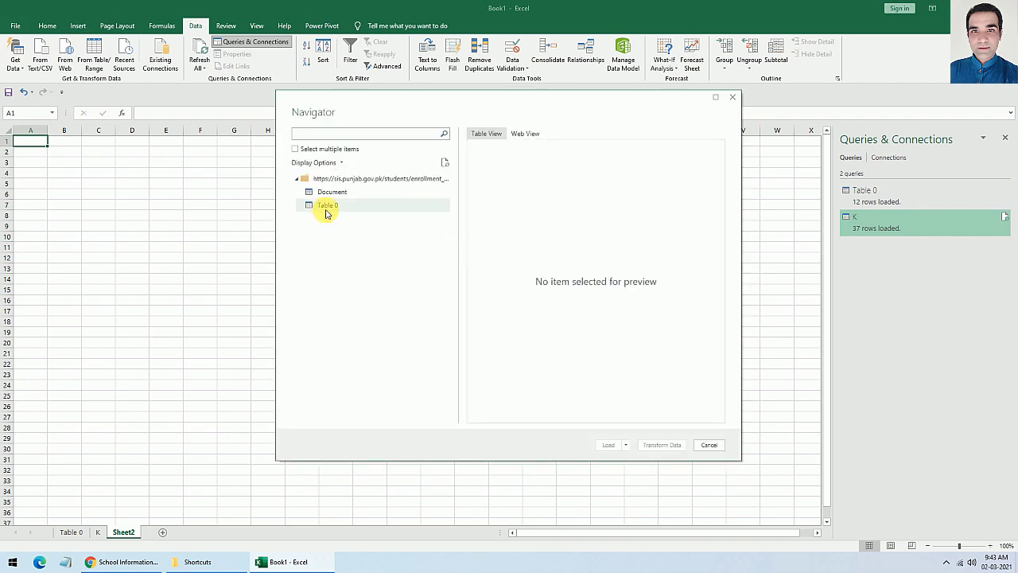
left_click(326, 206)
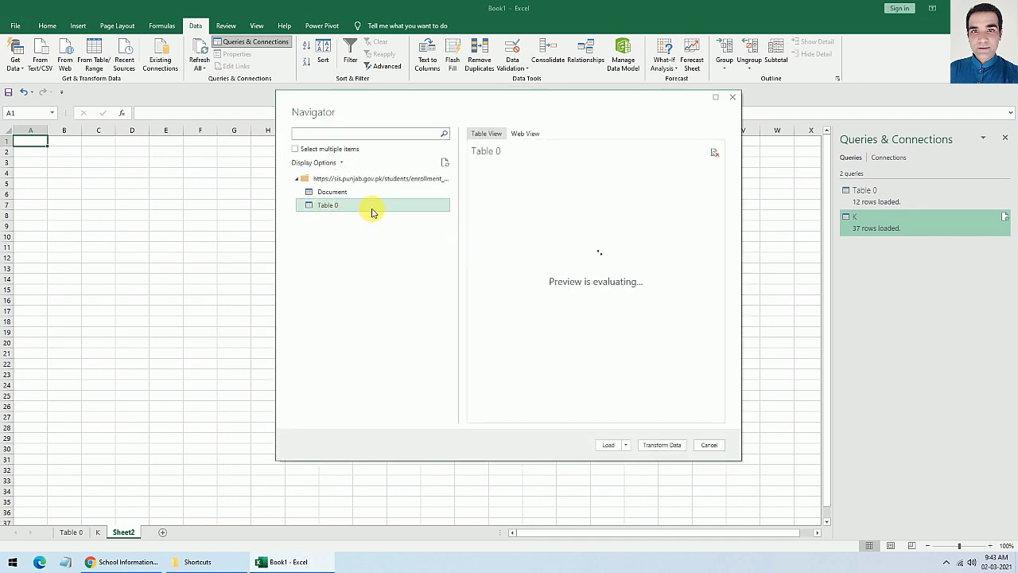
left_click(657, 445)
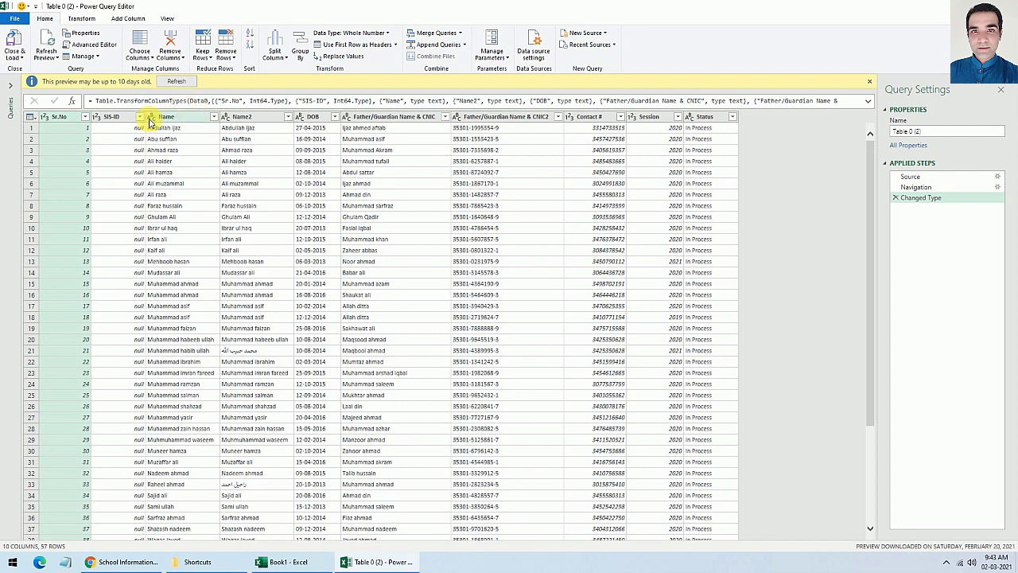
Step: Remove SIS-ID, Session, Status and Name2 from the class 1 table, then Close & Load it
left_click(107, 117)
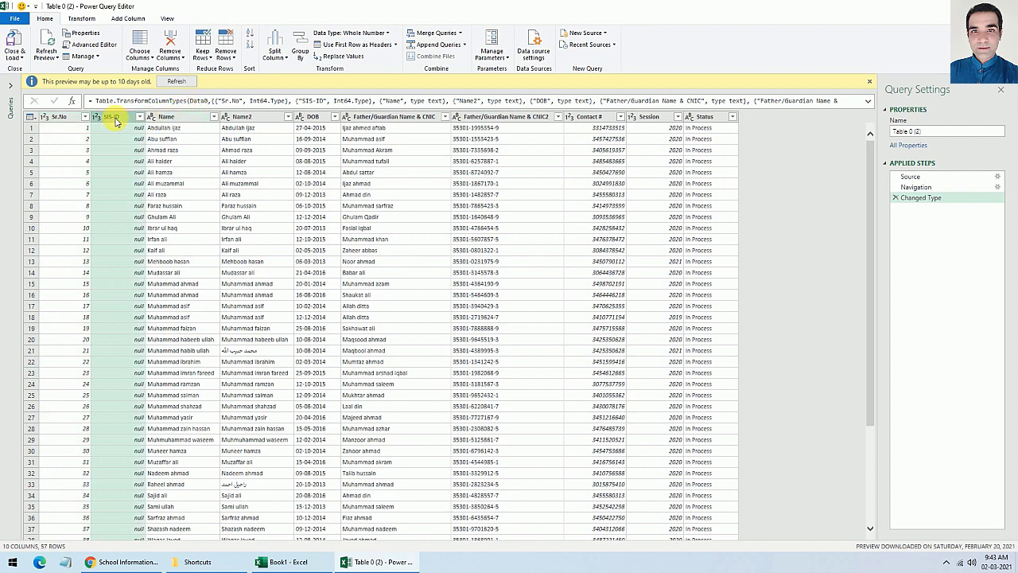
right_click(114, 117)
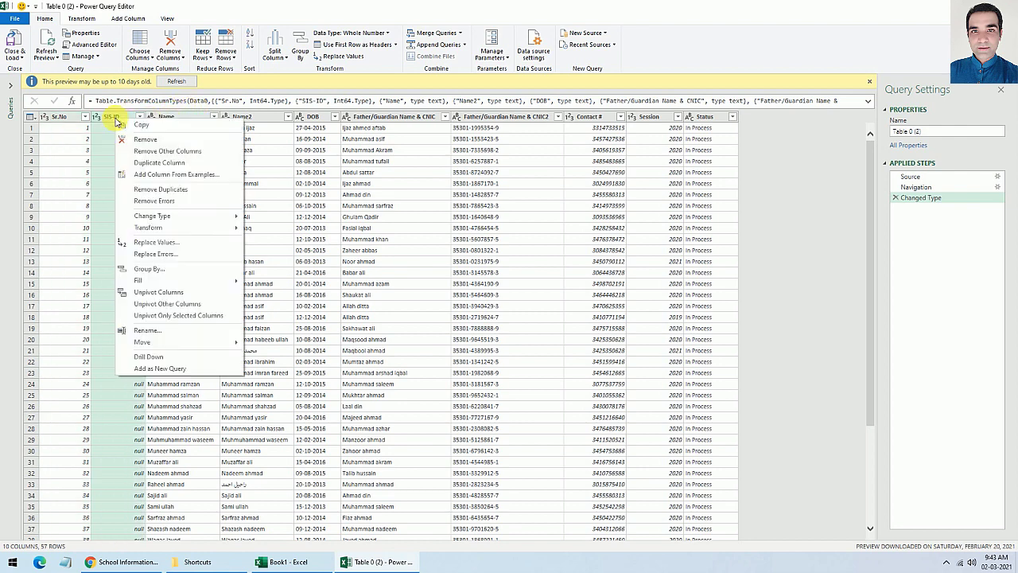
left_click(168, 140)
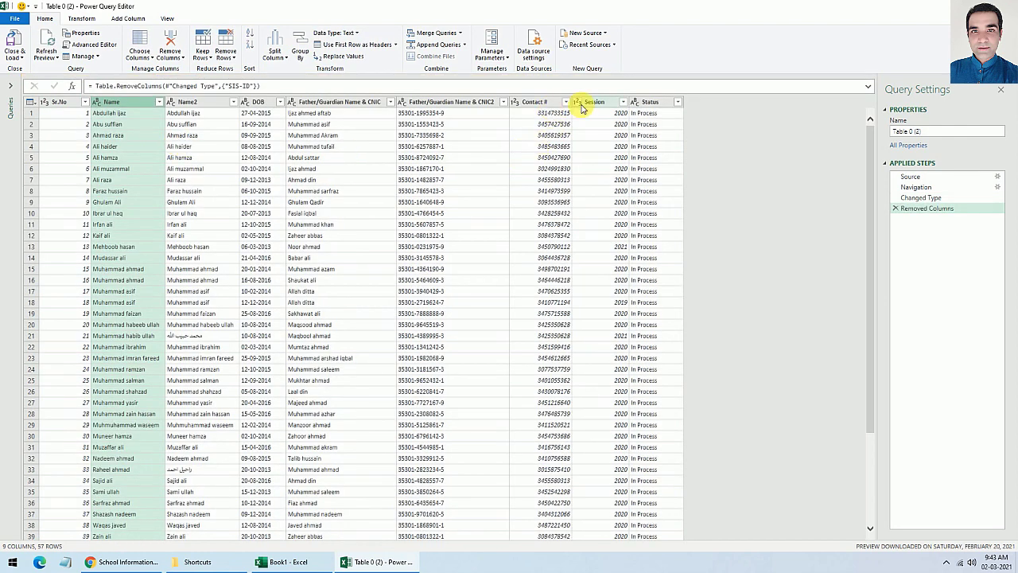
right_click(585, 104)
left_click(619, 122)
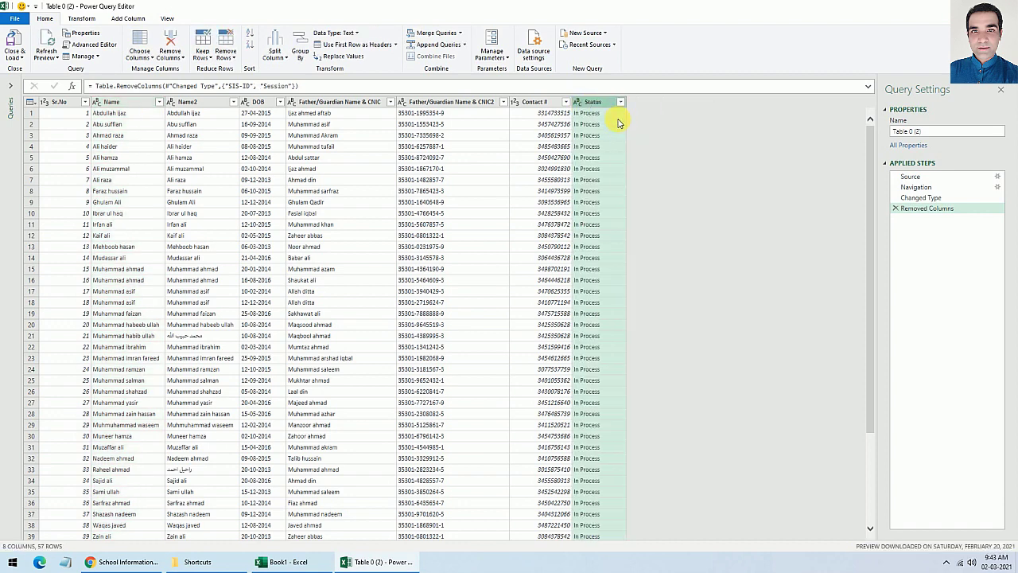
right_click(603, 111)
left_click(624, 122)
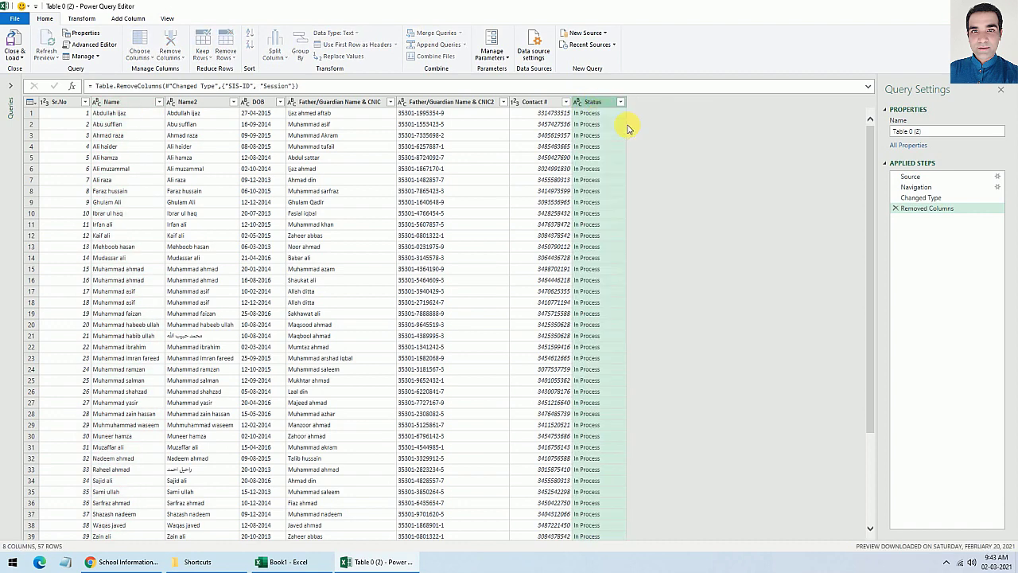
right_click(191, 101)
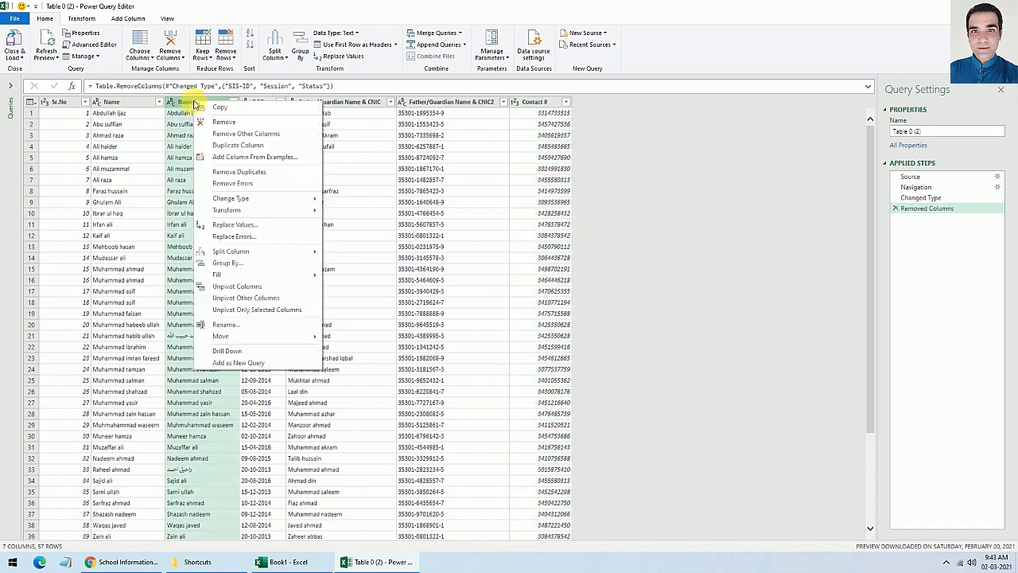
left_click(224, 122)
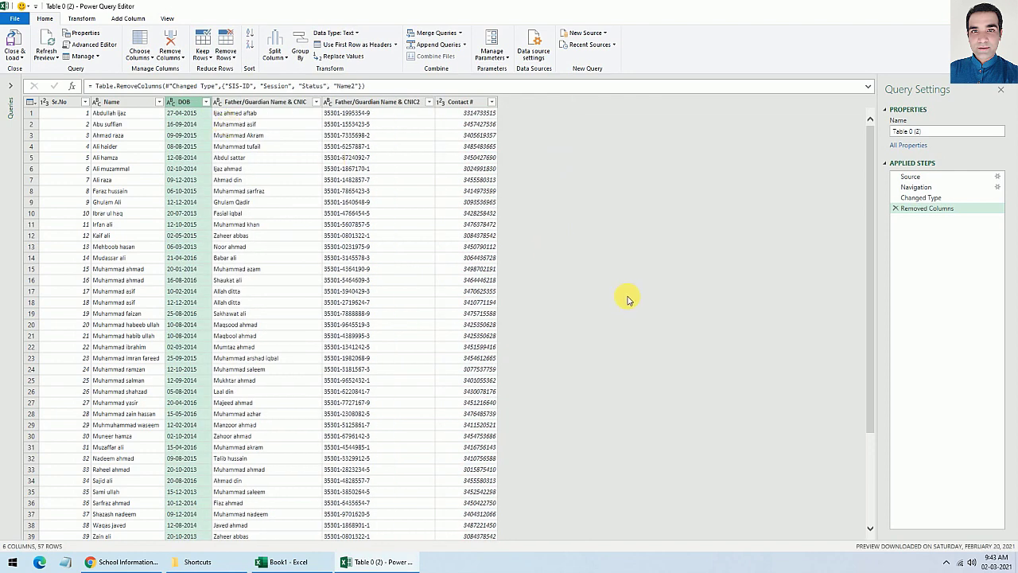
left_click(14, 56)
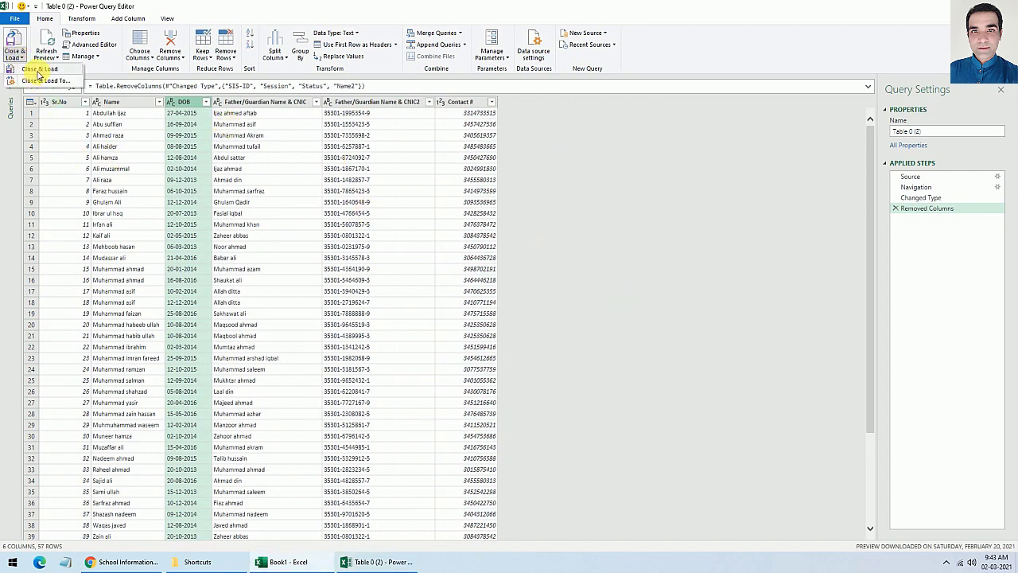
left_click(38, 70)
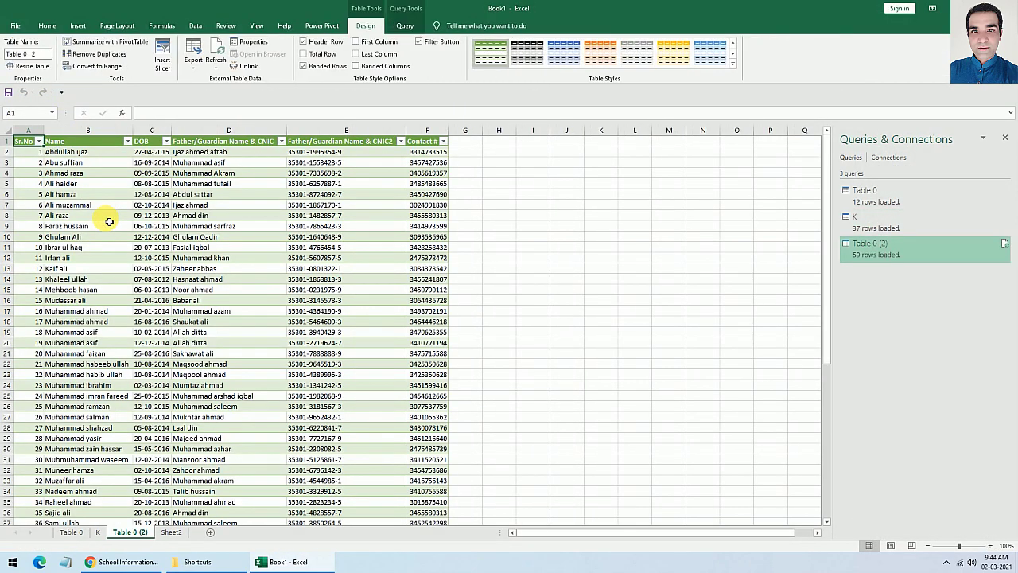
Step: Review the 59-row class 1 list and rename its sheet to 1
scroll(449, 285, "down", 5)
scroll(450, 284, "down", 1)
scroll(450, 284, "down", 4)
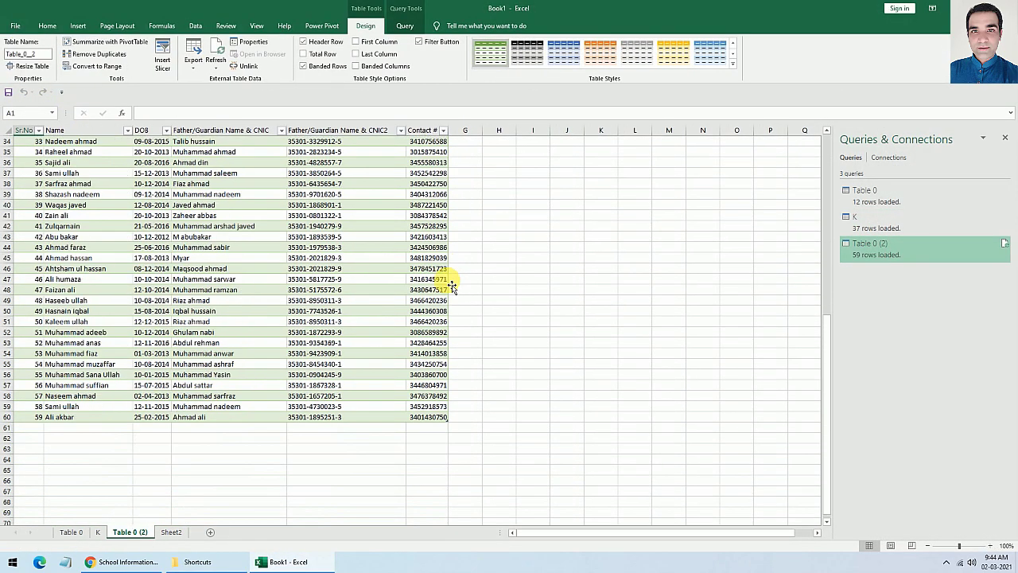
scroll(451, 288, "up", 4)
scroll(451, 286, "up", 5)
scroll(450, 284, "up", 2)
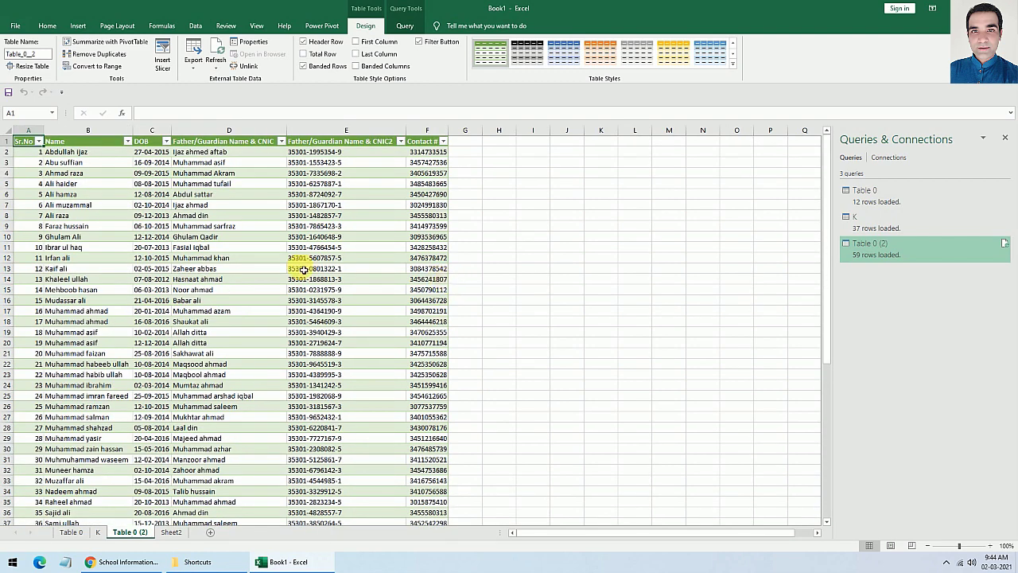
left_click(162, 406)
right_click(129, 533)
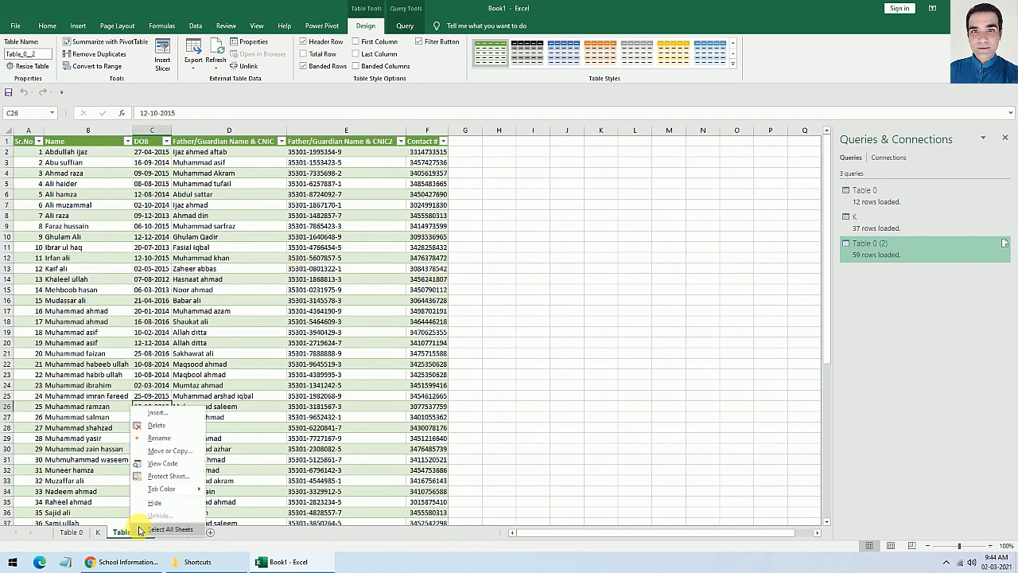
left_click(175, 439)
type("1")
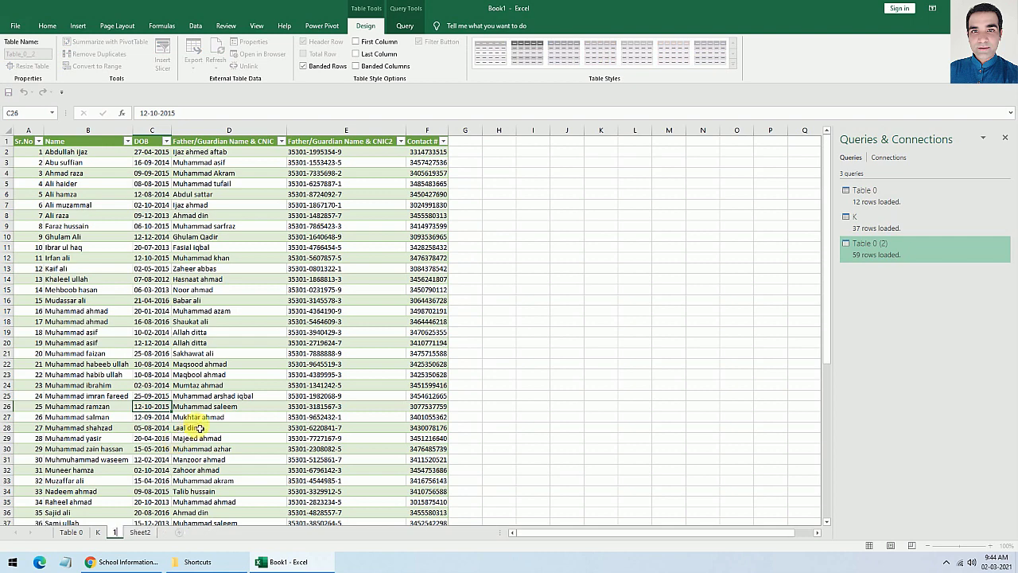
left_click(200, 406)
Step: Rename the Table 0 (2) query to 1
right_click(885, 260)
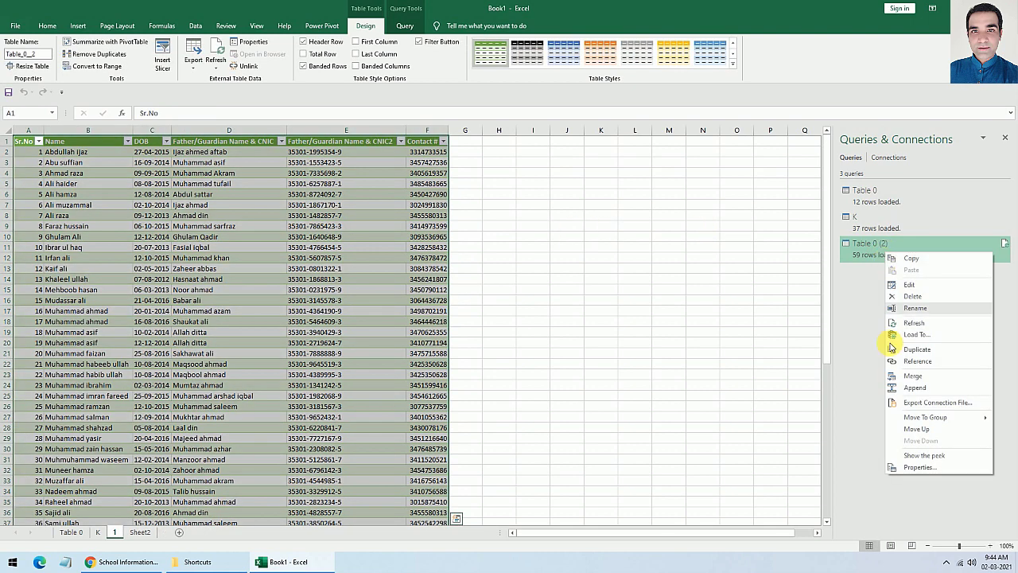
left_click(921, 318)
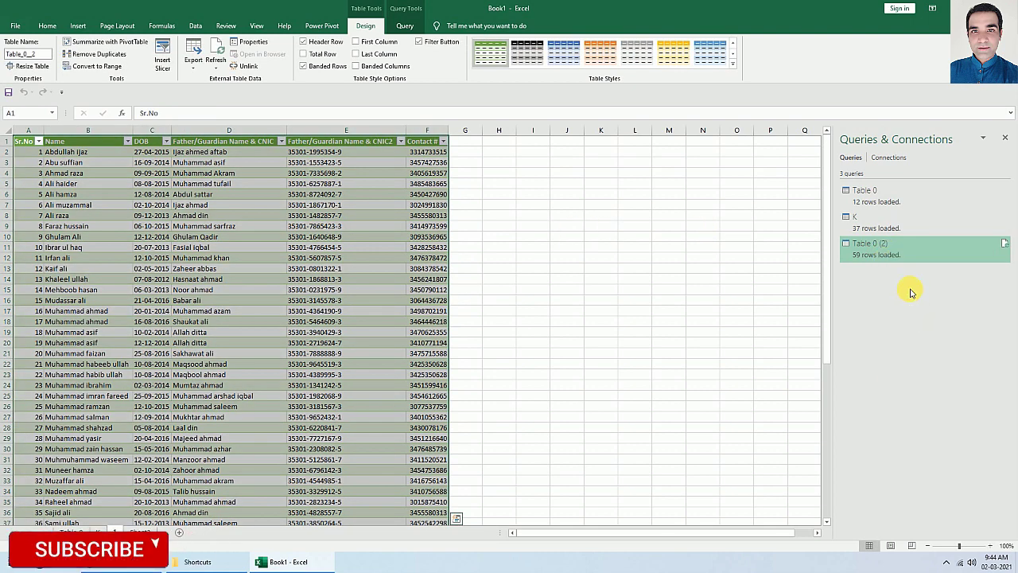
right_click(898, 257)
left_click(927, 318)
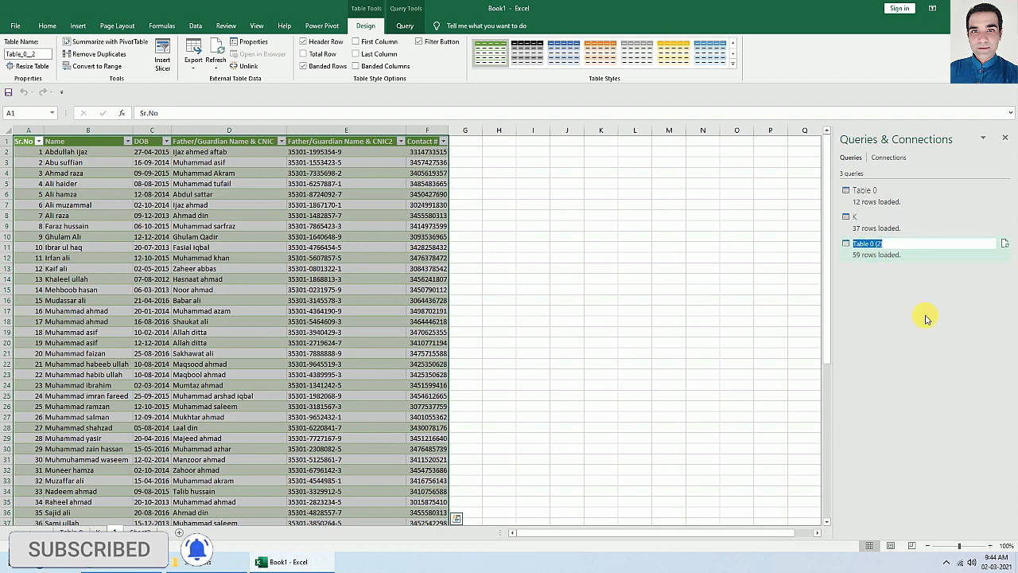
type("1")
left_click(651, 310)
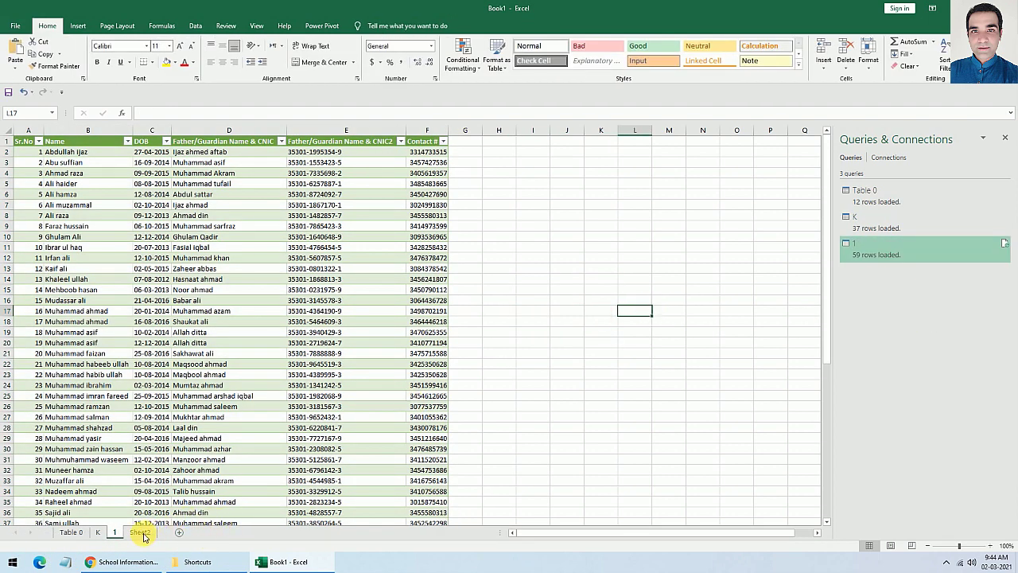
Step: Copy the class 2 link address from the enrollment page in Chrome
left_click(131, 562)
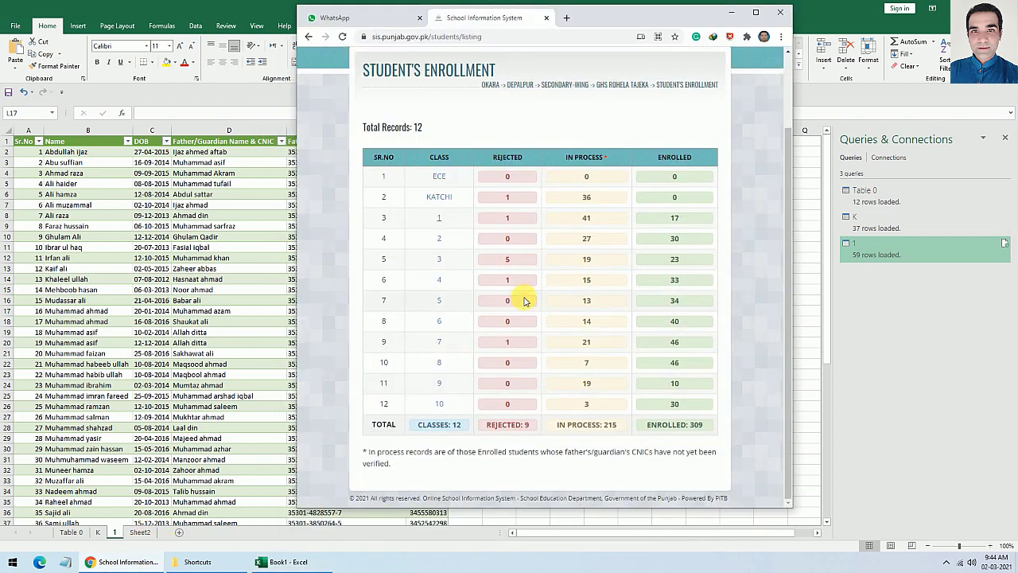
right_click(443, 240)
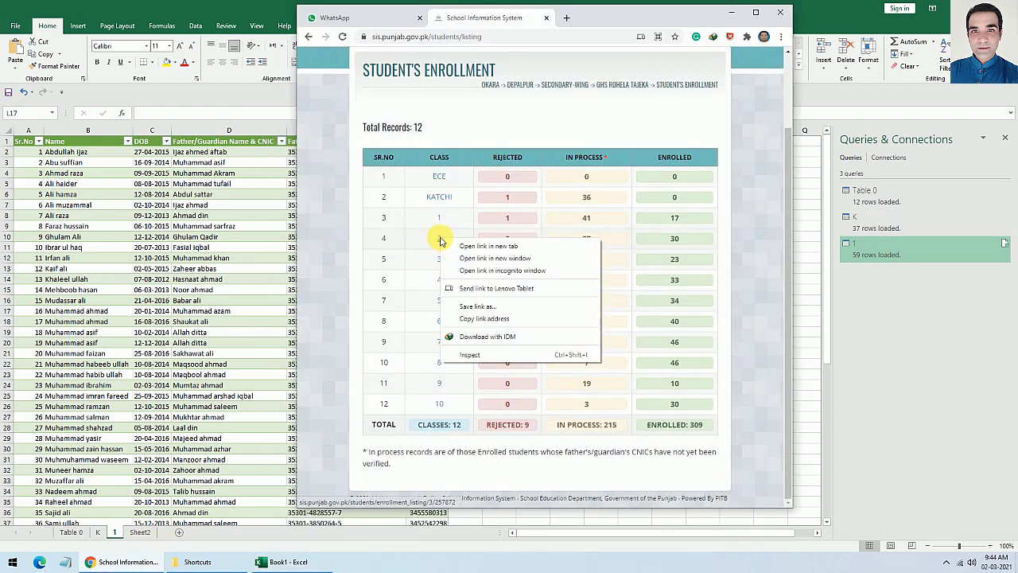
left_click(489, 319)
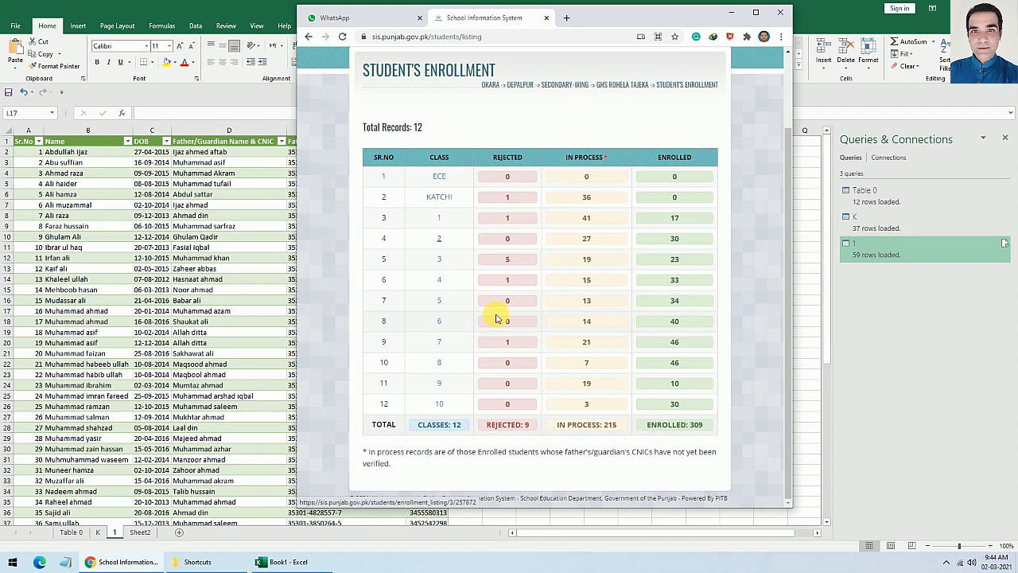
left_click(725, 15)
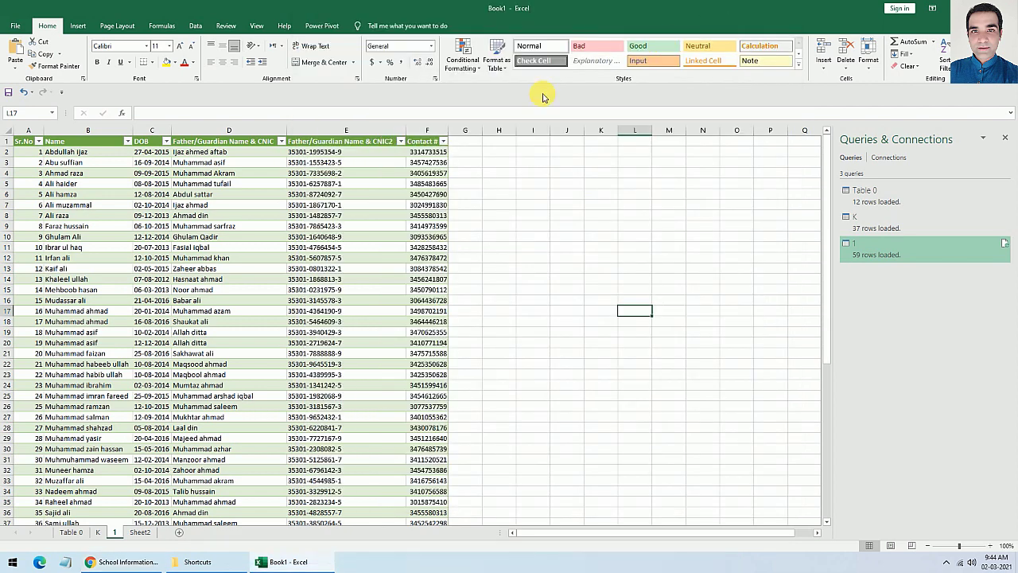
Step: On Sheet2, start a From Web import with the pasted class 2 link
left_click(137, 532)
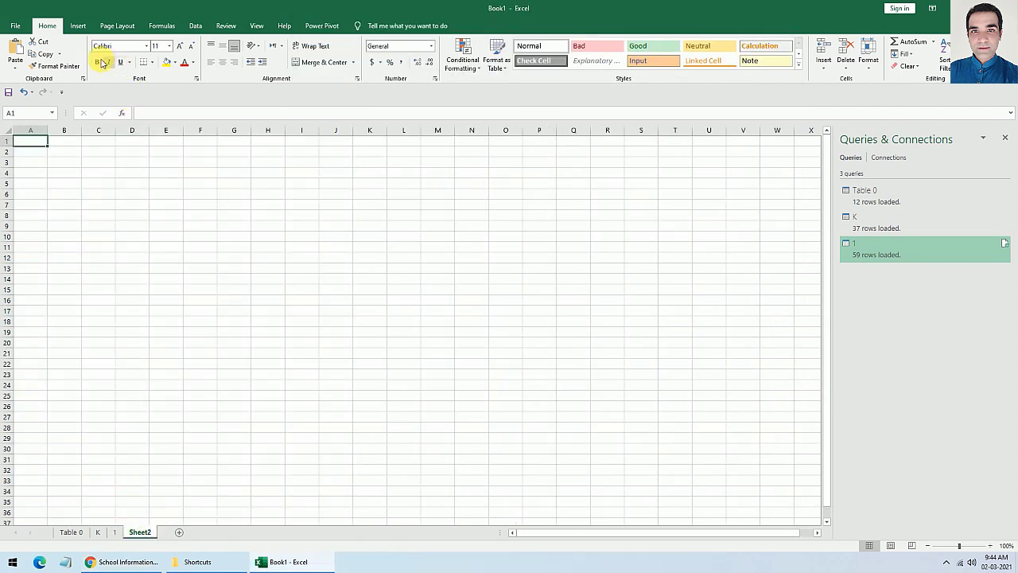
left_click(191, 25)
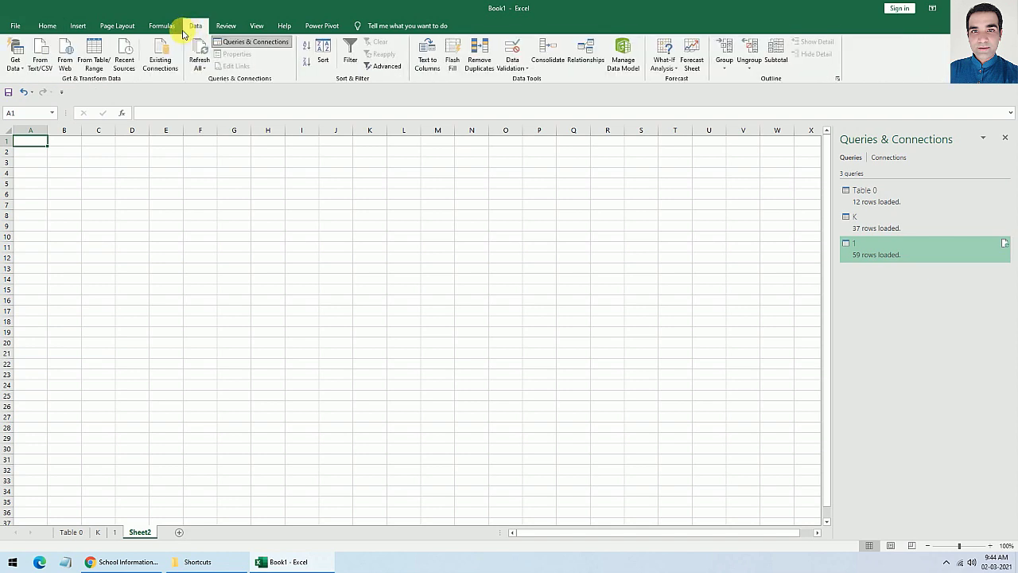
left_click(65, 57)
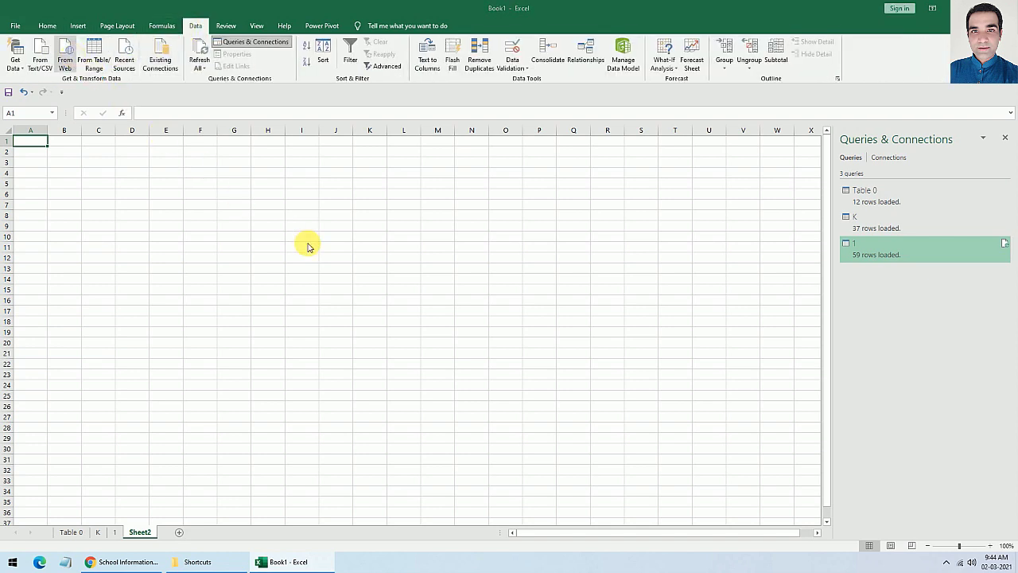
type("https://sis.punjab.gov.pk/students/enrollment_listing/3/257872")
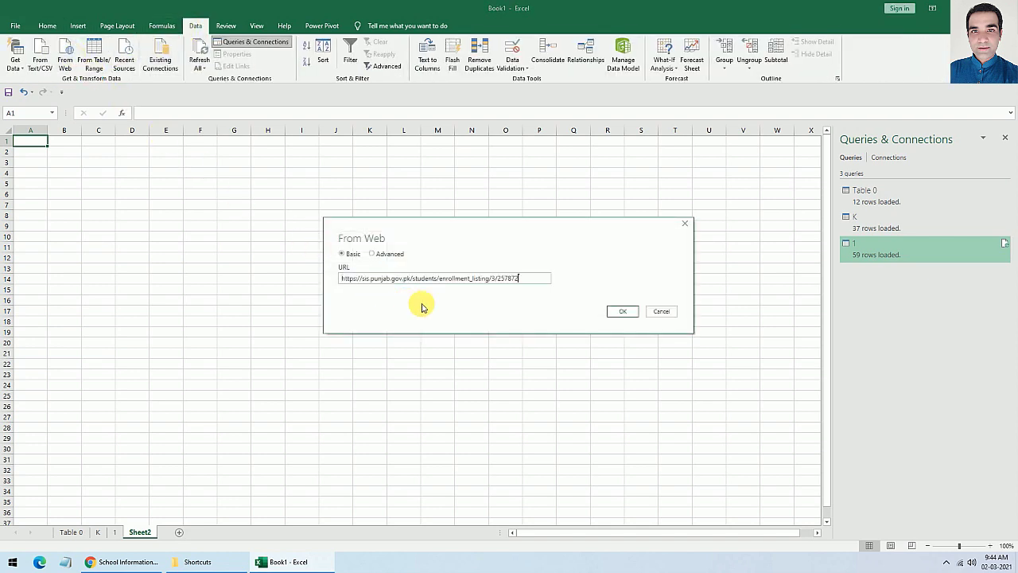
left_click(610, 315)
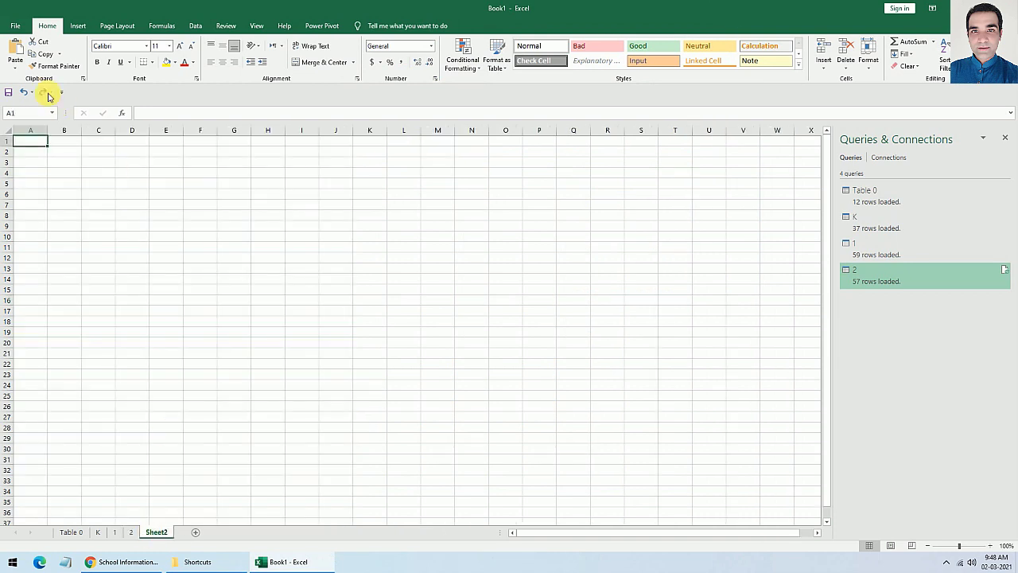
Step: Open class 2's Table 0 in Power Query and remove the SIS-ID and Session columns
left_click(620, 310)
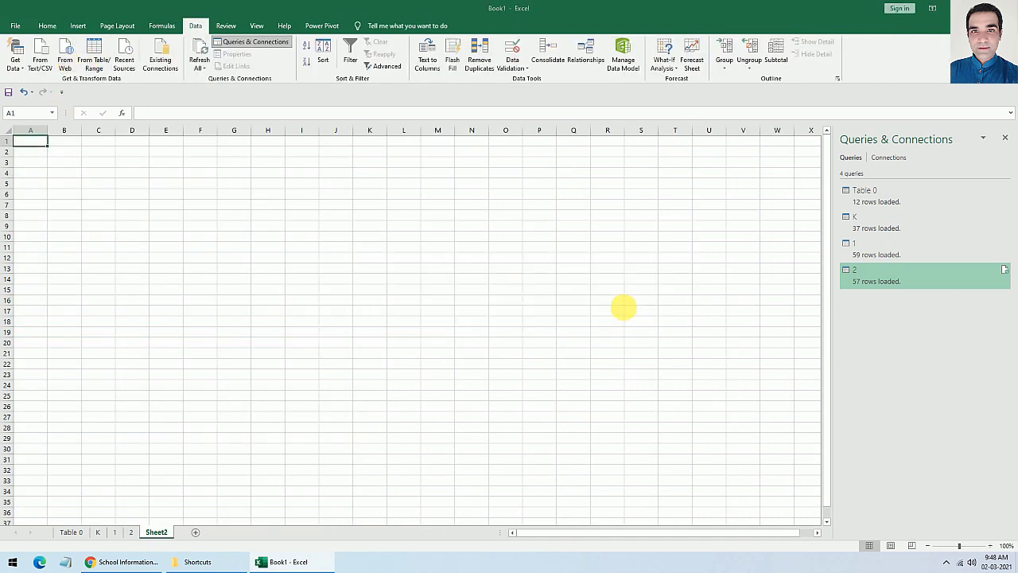
left_click(371, 203)
left_click(657, 447)
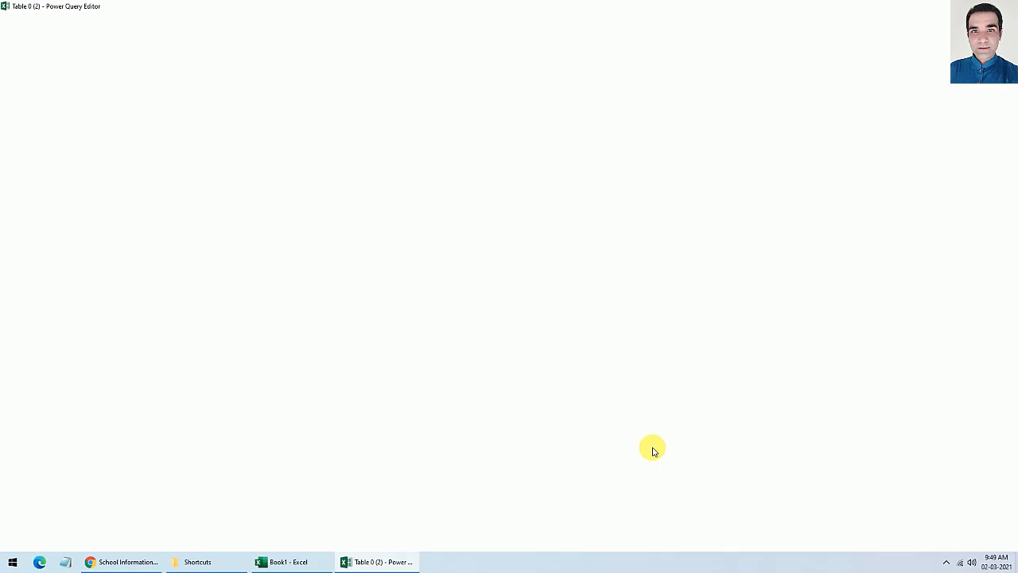
right_click(115, 103)
left_click(148, 128)
left_click(570, 106)
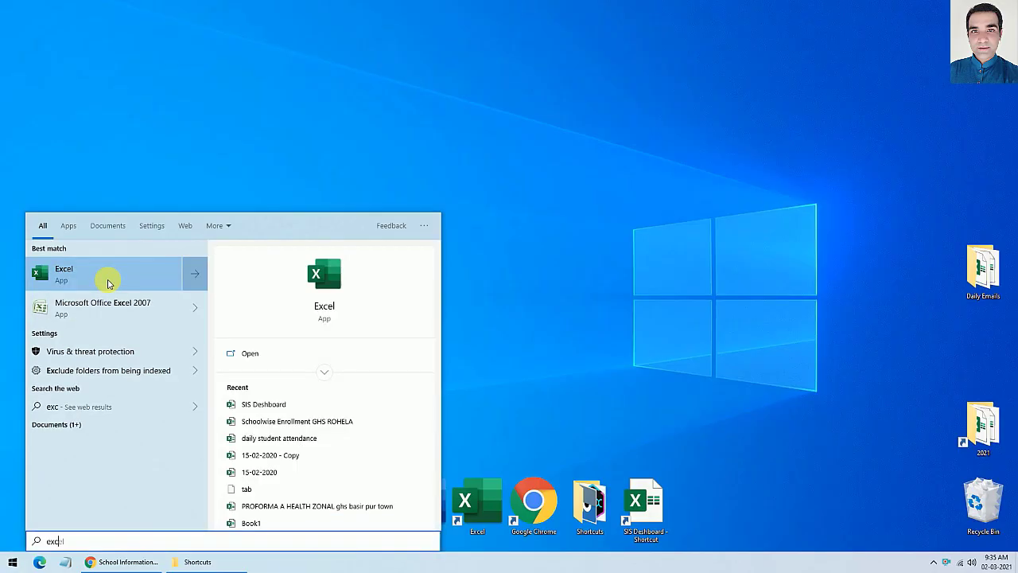
left_click(109, 274)
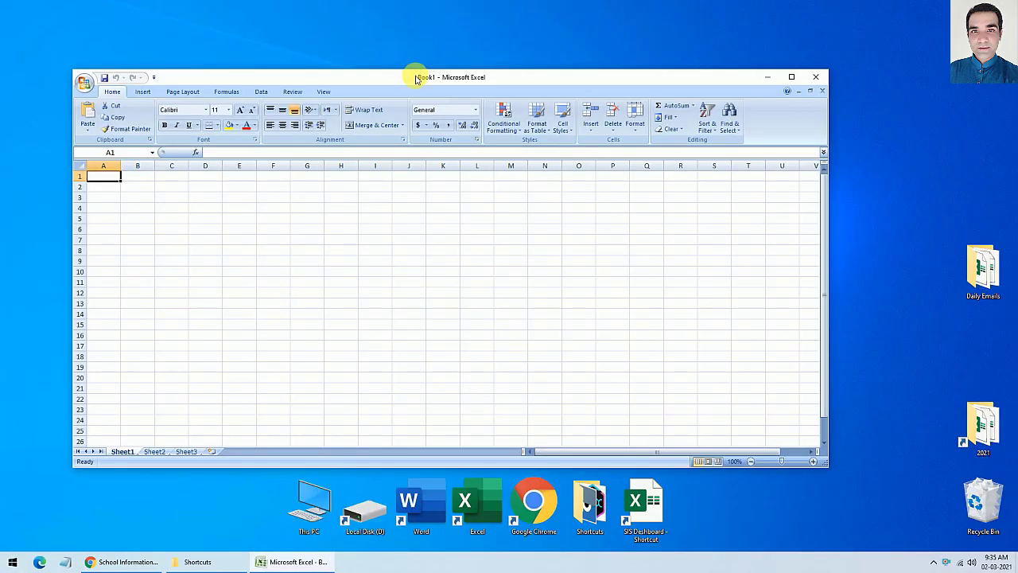
double_click(416, 75)
left_click(295, 34)
left_click(48, 85)
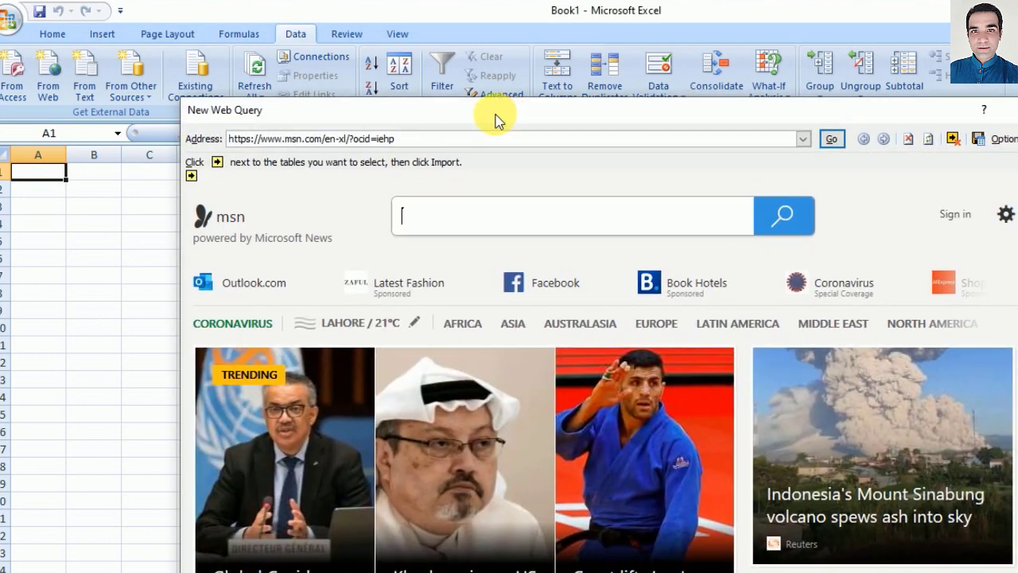
left_click(307, 139)
type("https://sis.punjab.gov.pk/")
key("Return")
left_click(492, 452)
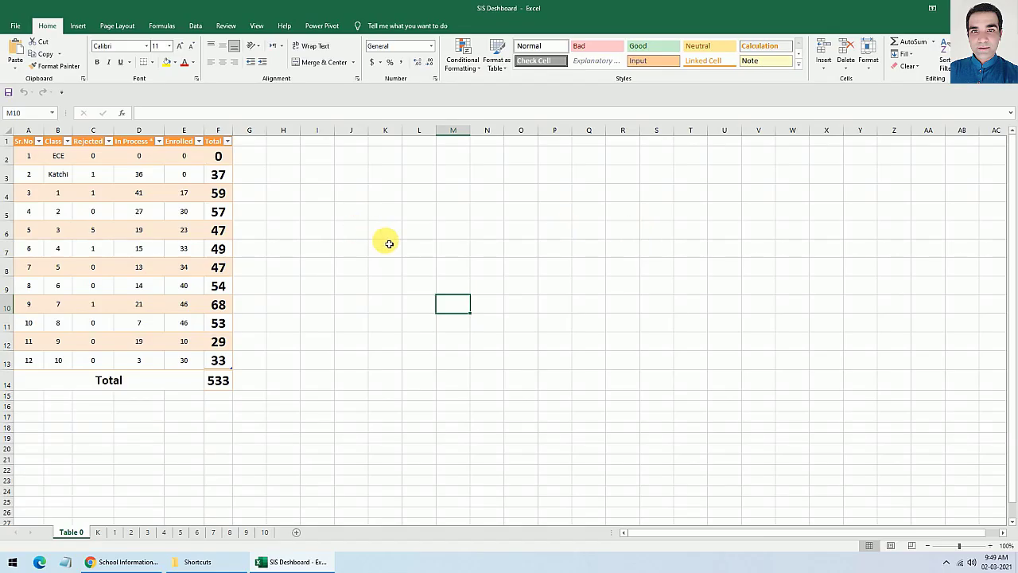
Step: Browse the class sheets 2 through 10, then return to sheet 1
left_click(351, 245)
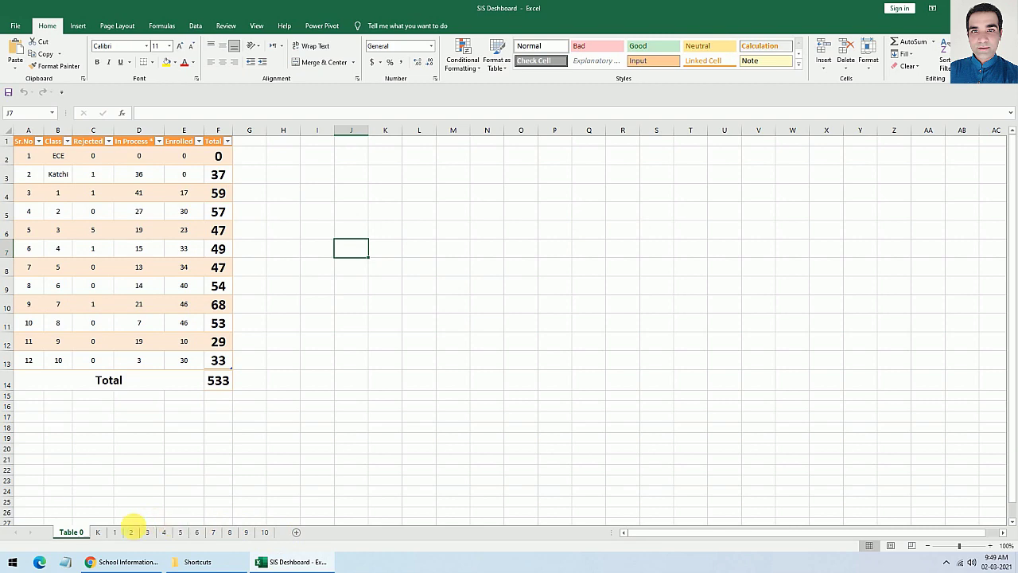
left_click(132, 538)
left_click(148, 538)
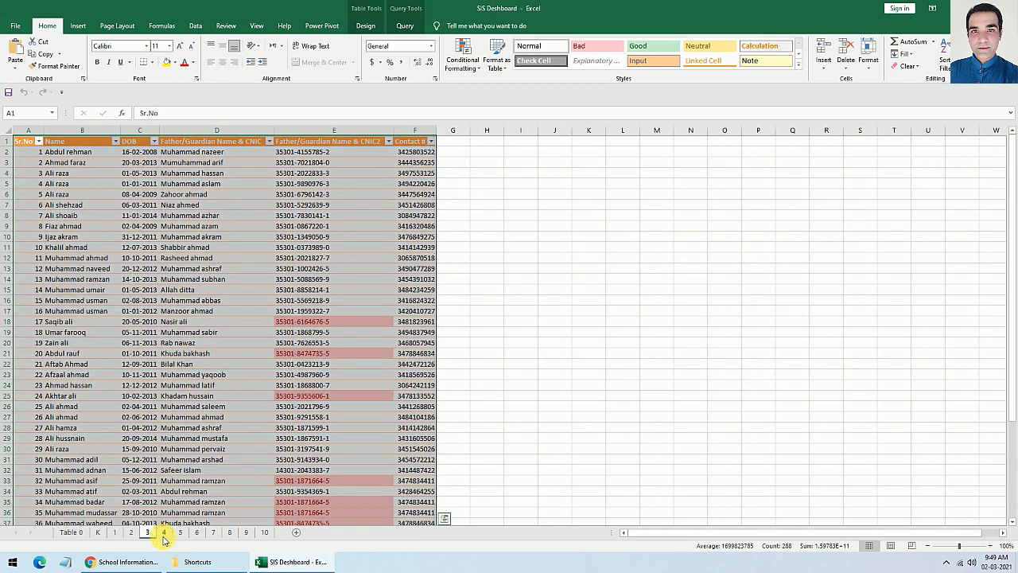
left_click(164, 538)
left_click(181, 538)
left_click(199, 535)
left_click(231, 534)
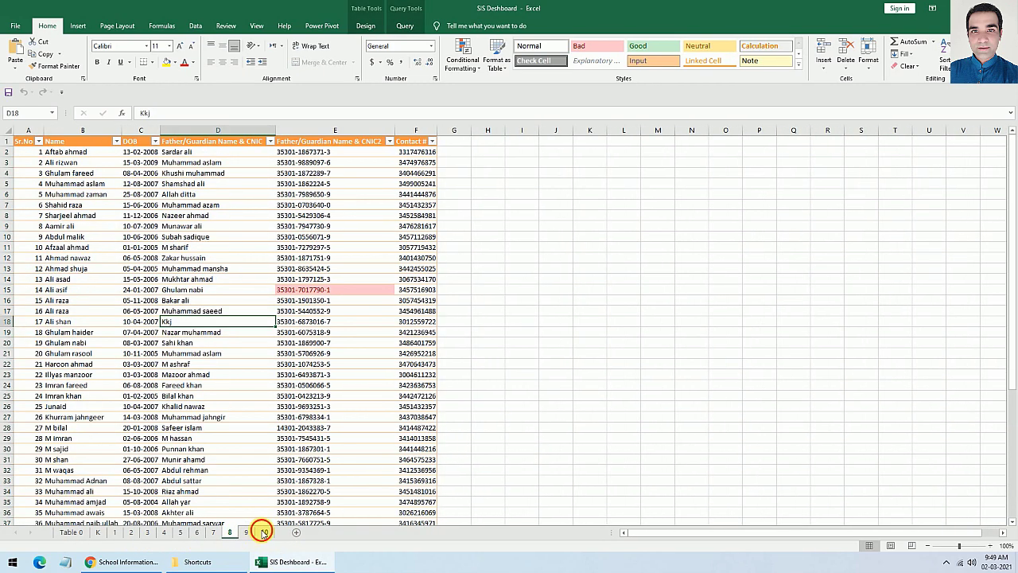
left_click(264, 533)
left_click(123, 535)
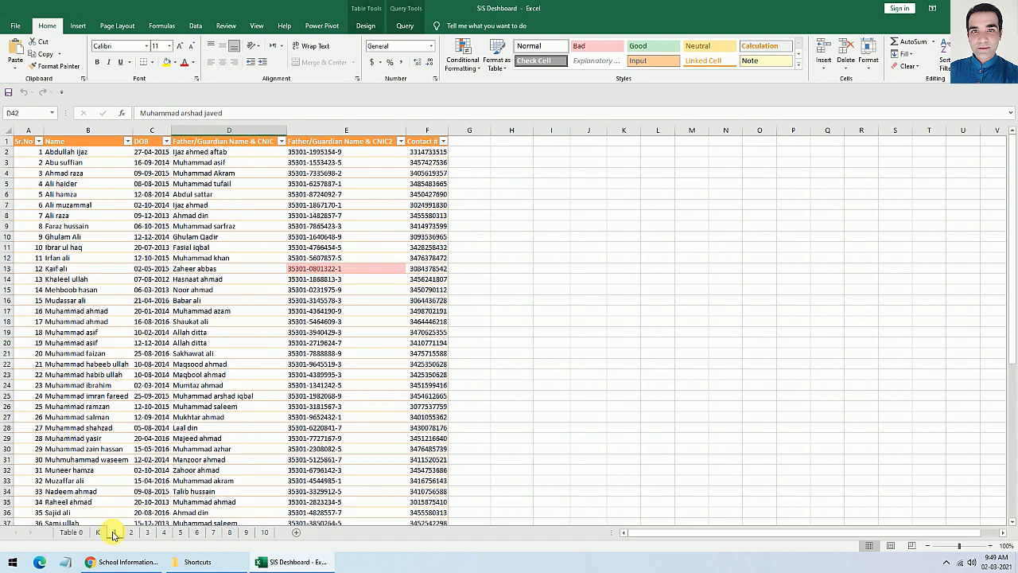
Step: Scroll through sheet 1's student list, checking father name cells D23 and D29
left_click(249, 376)
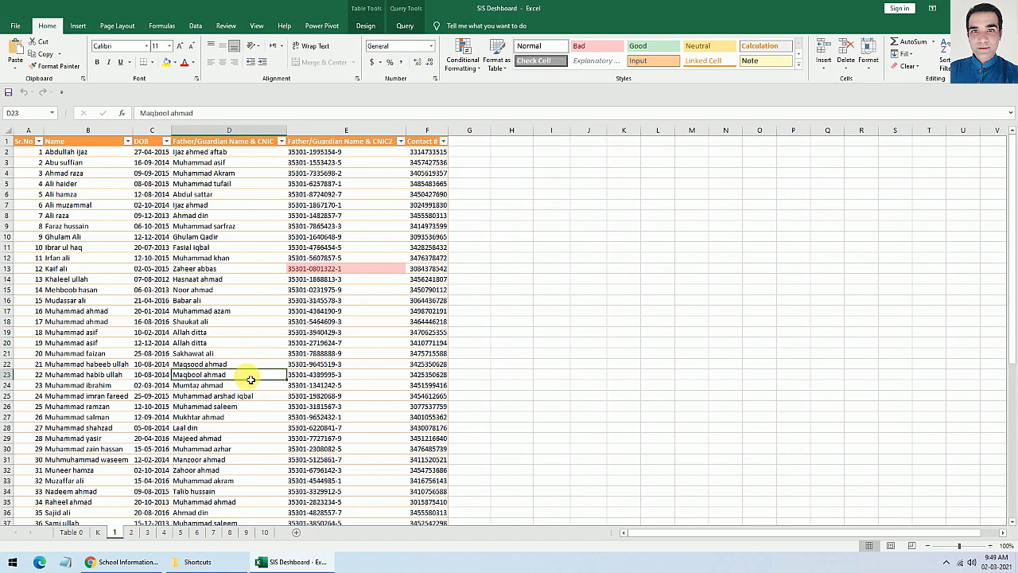
scroll(255, 410, "down", 2)
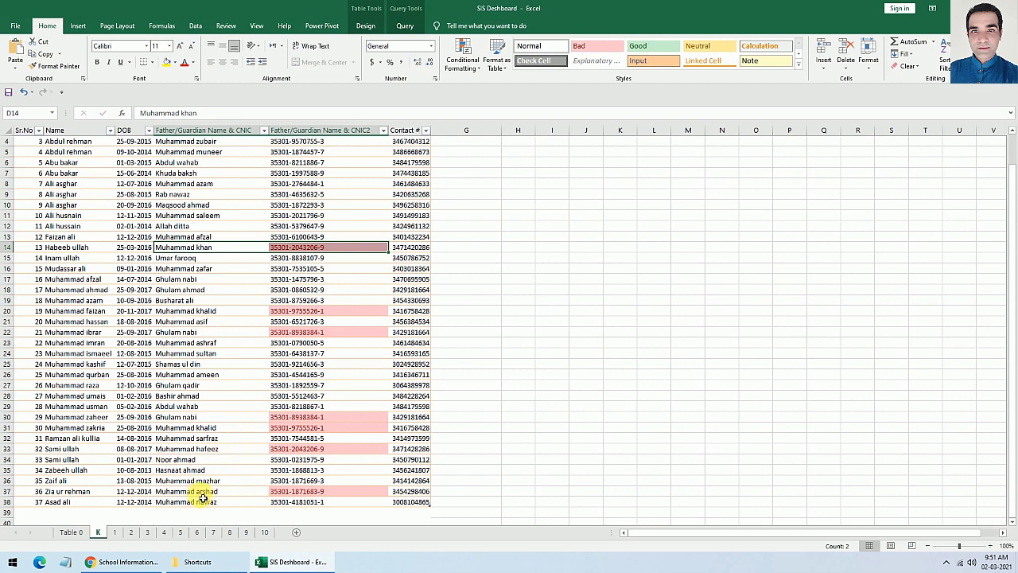
left_click(216, 408)
scroll(219, 407, "up", 1)
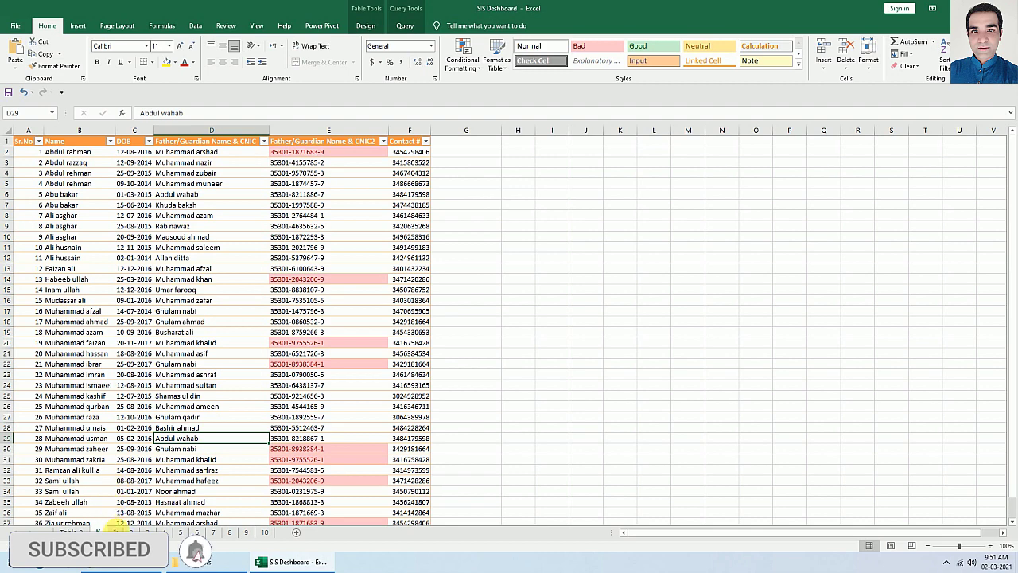
left_click(116, 531)
scroll(271, 398, "down", 5)
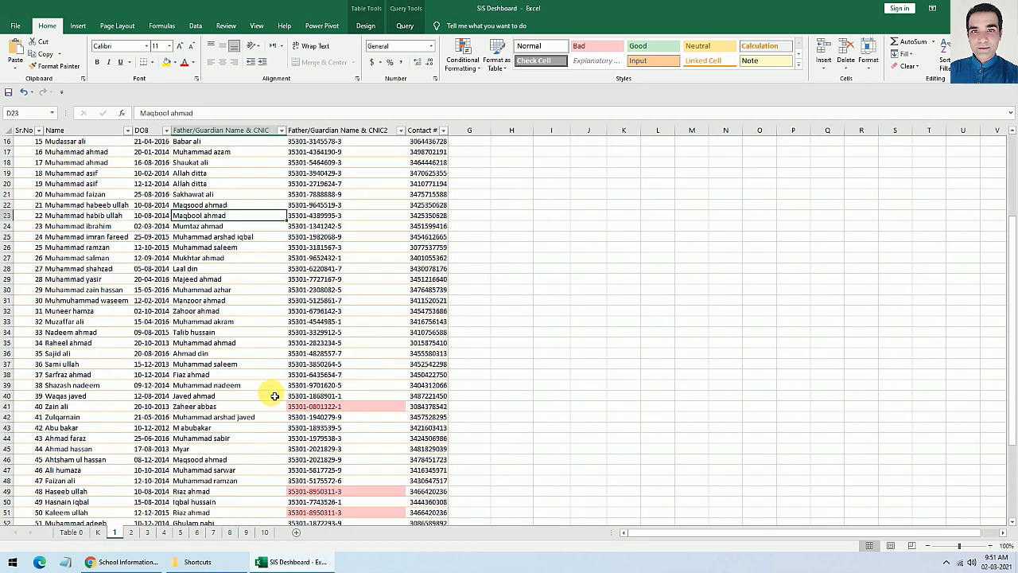
scroll(274, 395, "up", 5)
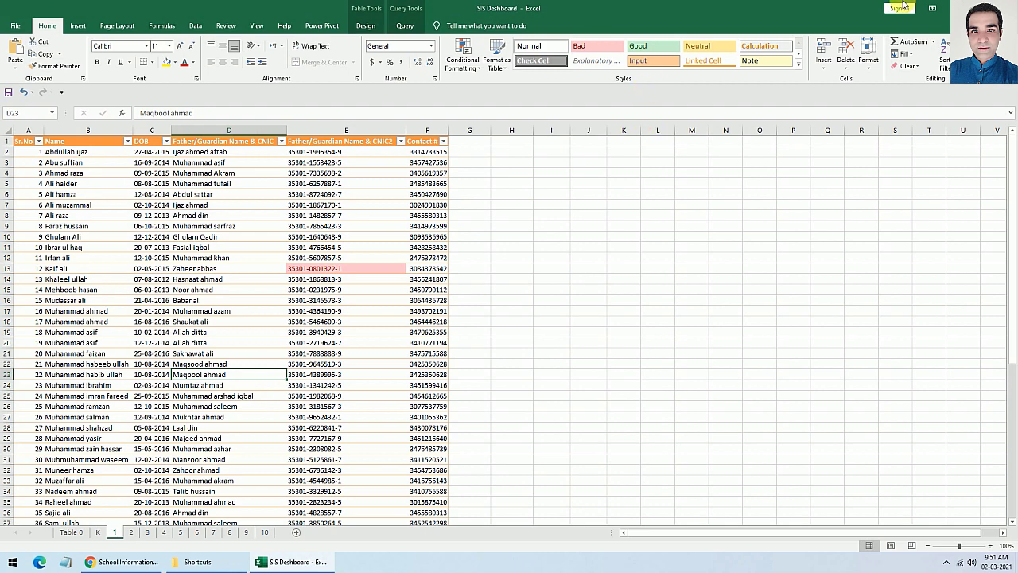
left_click(946, 563)
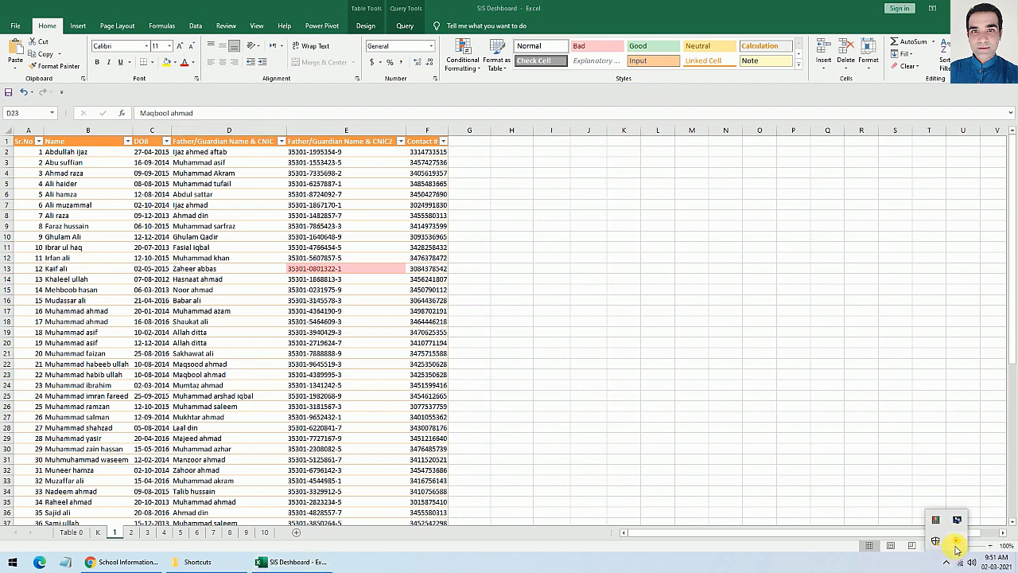